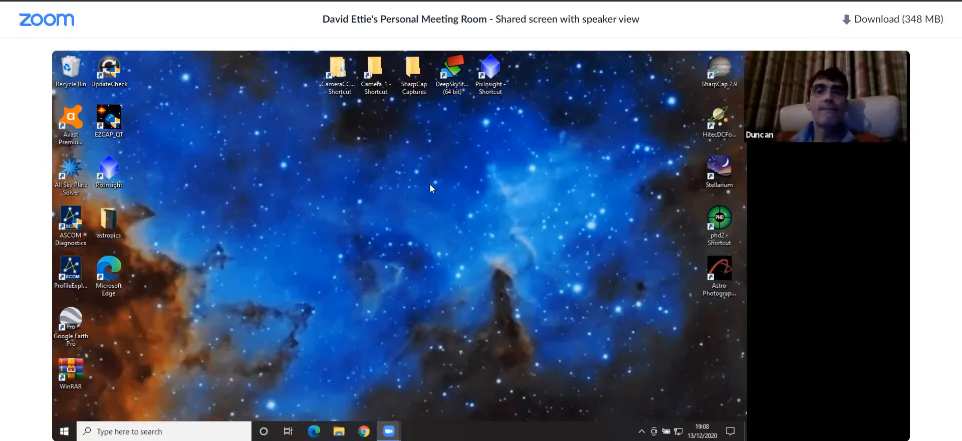
# Launch PixInsight, open the new-version notification and dismiss the update announcement
pyautogui.doubleClick(494, 75)
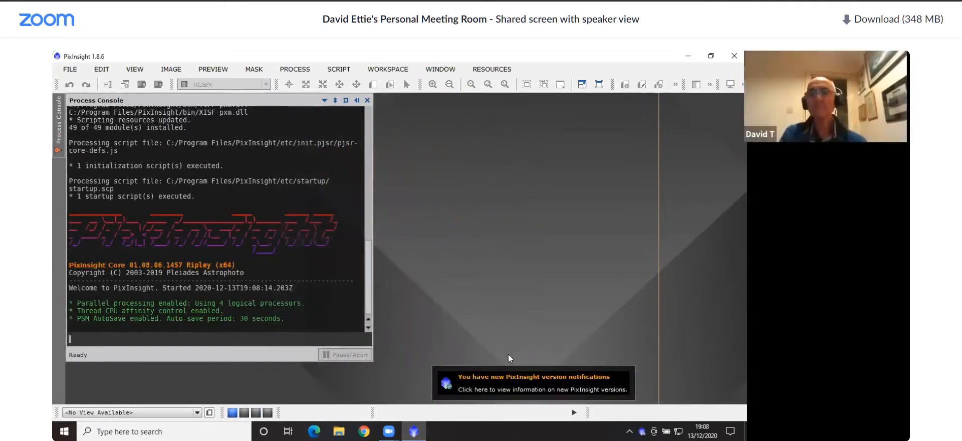
pyautogui.click(505, 386)
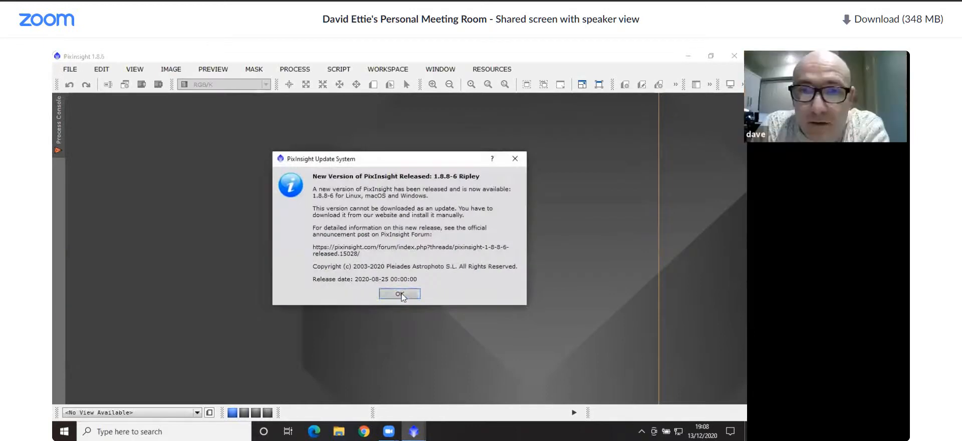
pyautogui.click(399, 296)
pyautogui.click(399, 255)
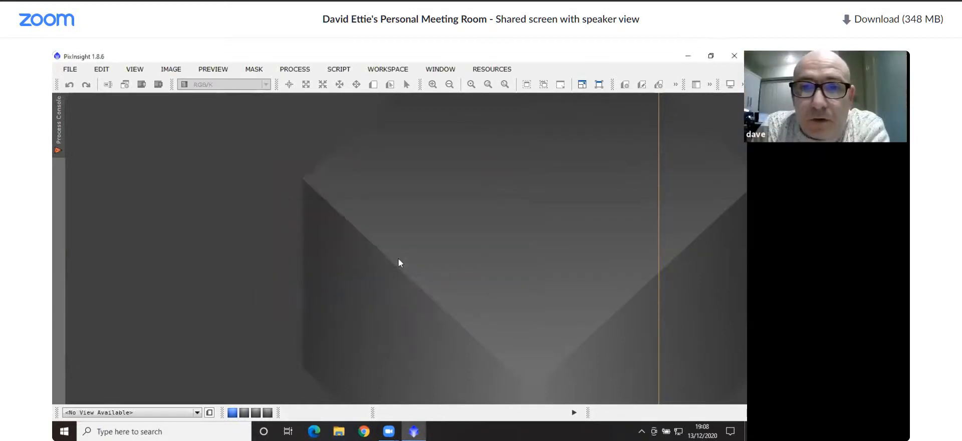
# Load the saved process icons from the PIXICONS file in Pictures onto the workspace
pyautogui.rightClick(378, 210)
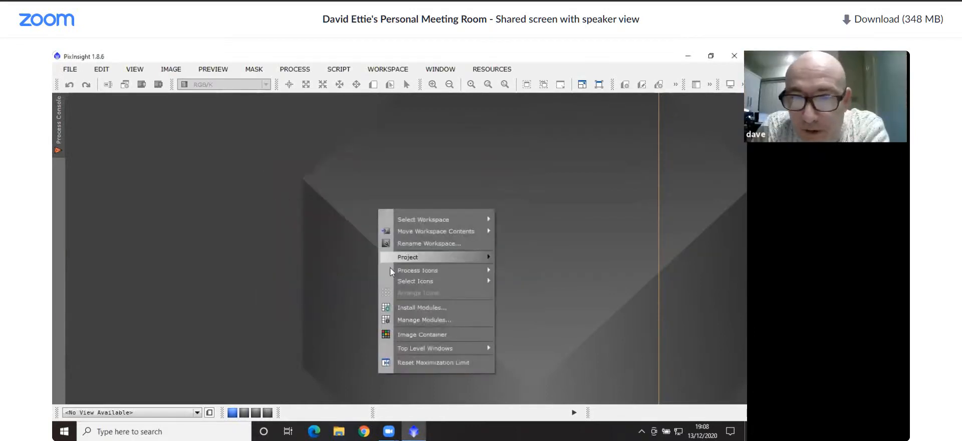
pyautogui.moveTo(467, 271)
pyautogui.click(532, 271)
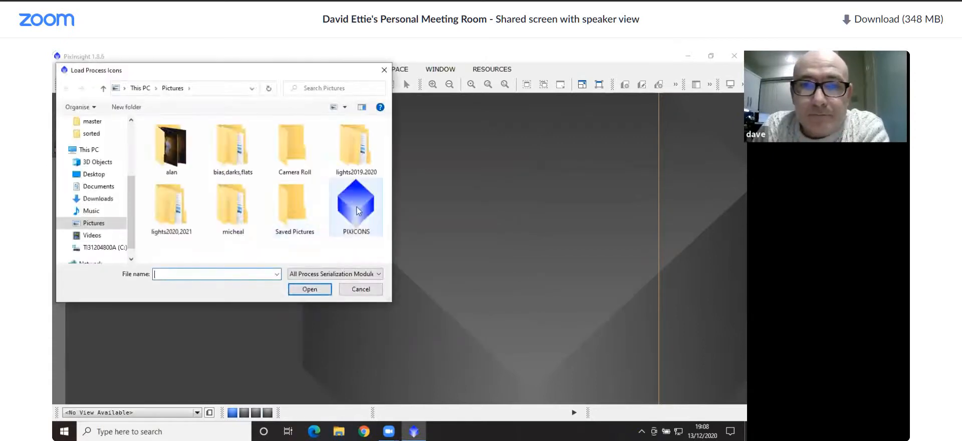
pyautogui.click(356, 206)
pyautogui.click(309, 290)
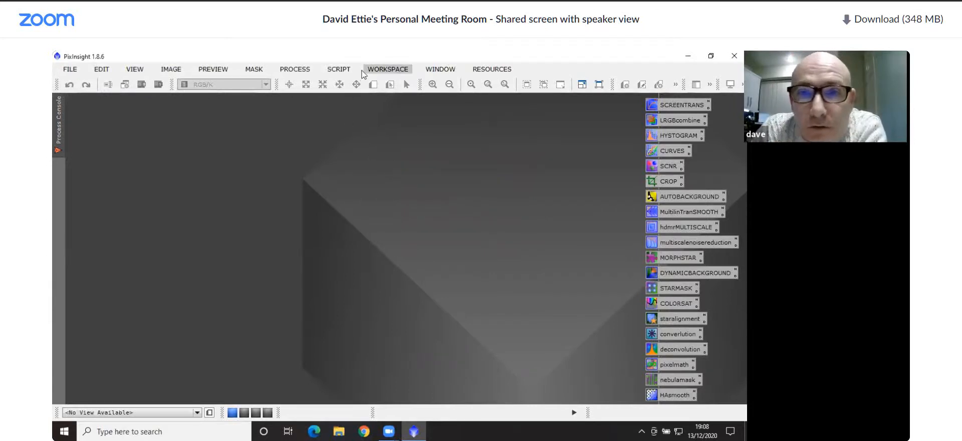
# Open the Blink process from the full list of processes
pyautogui.click(296, 69)
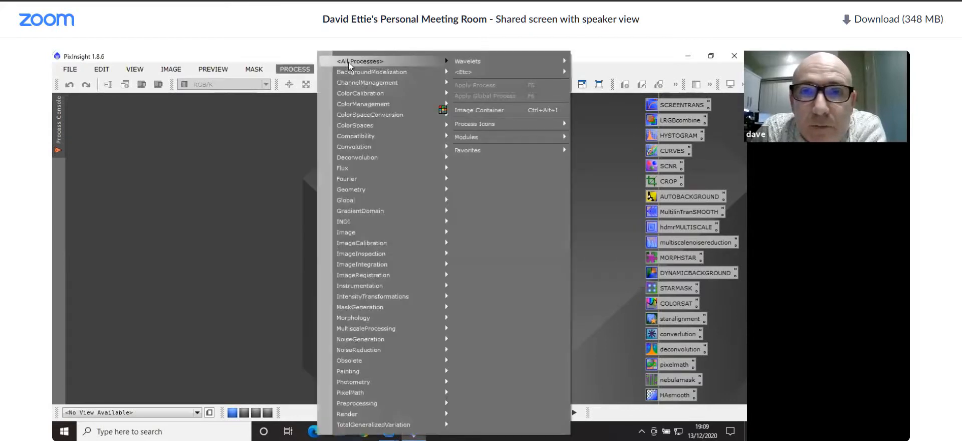
pyautogui.moveTo(348, 61)
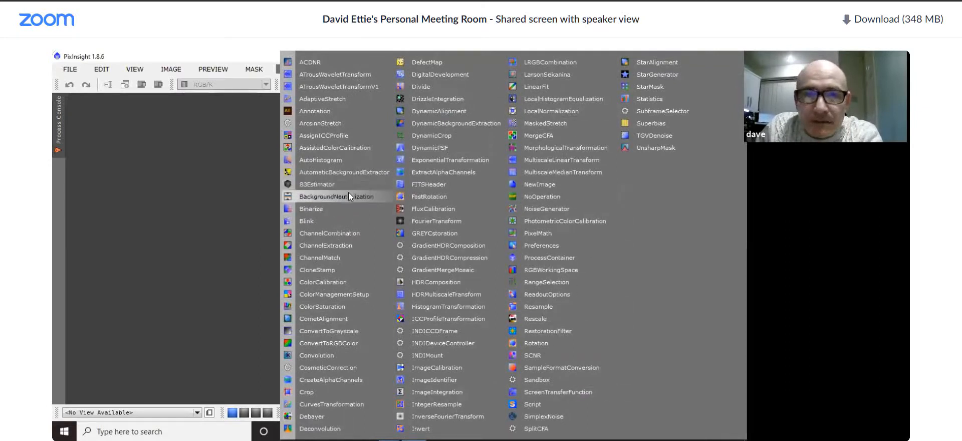
pyautogui.click(340, 221)
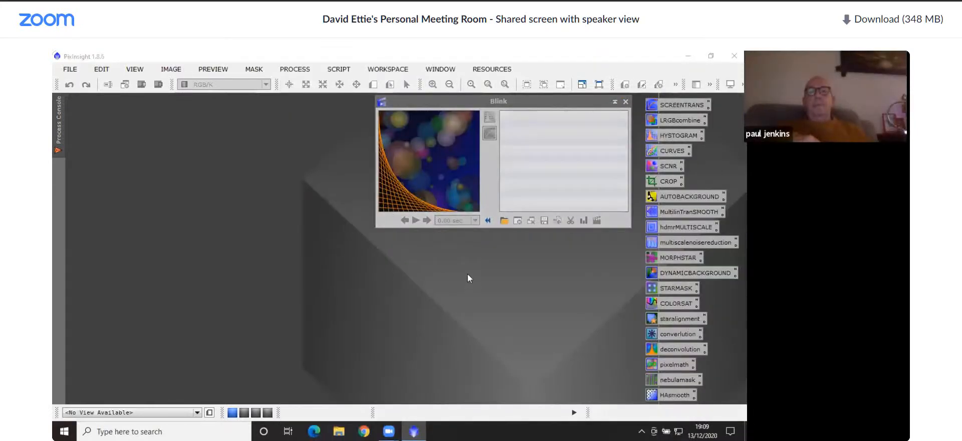
# Load all Ha and O3 light frames from the sorted folder of the 2019 IC1805 Heart data set into Blink
pyautogui.click(503, 221)
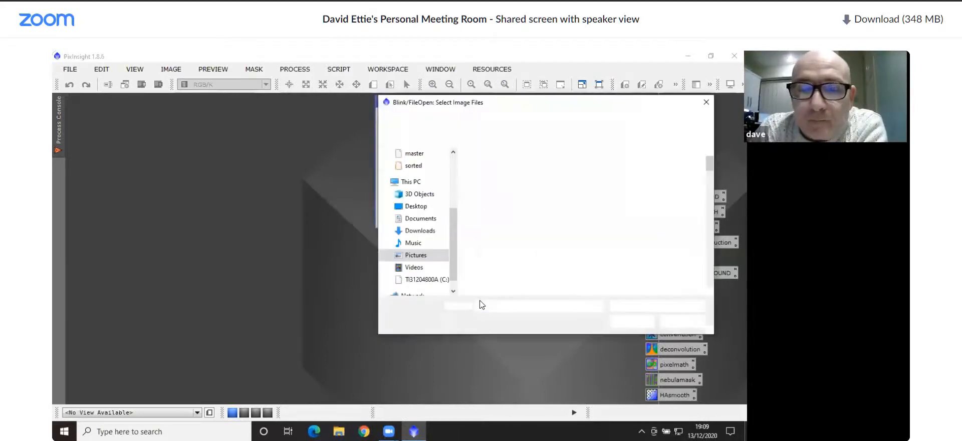
pyautogui.click(426, 121)
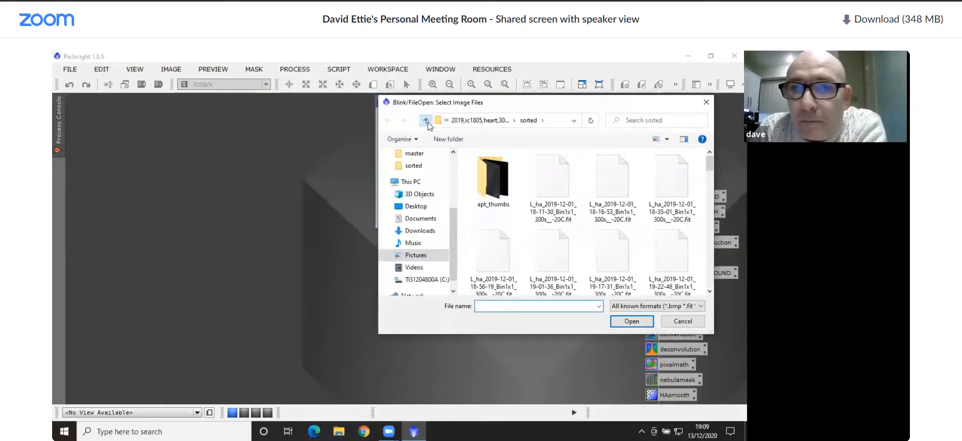
pyautogui.click(426, 121)
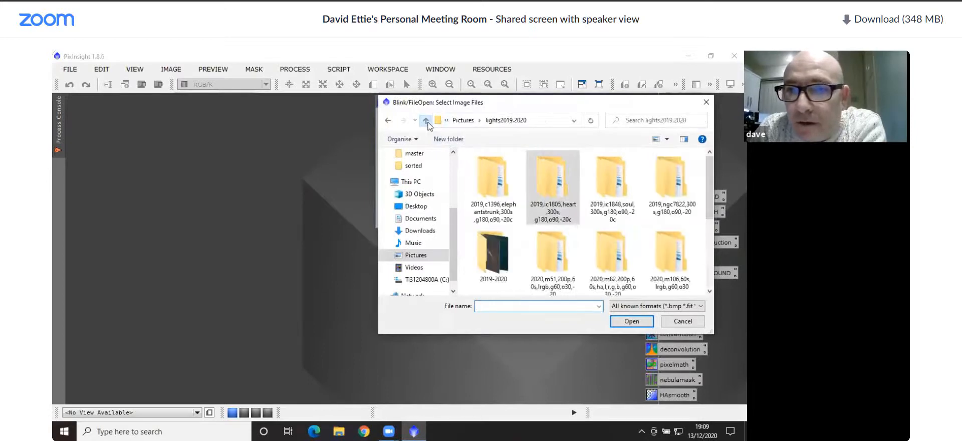
pyautogui.doubleClick(556, 200)
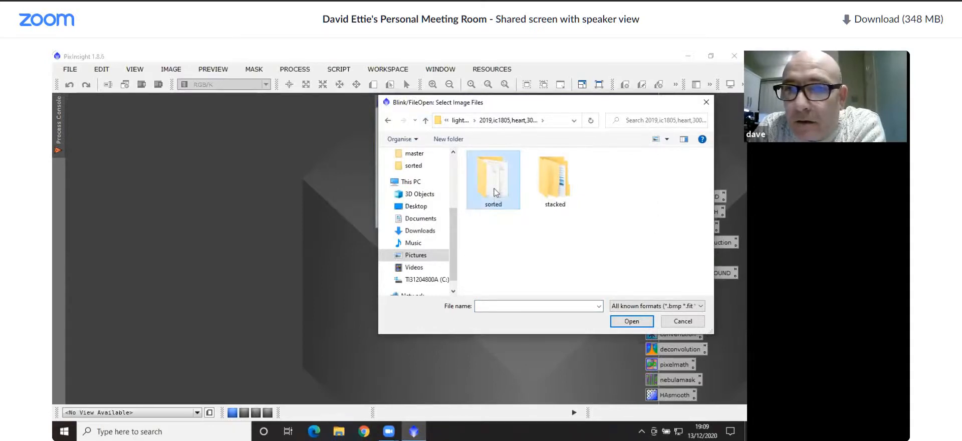
pyautogui.doubleClick(494, 188)
pyautogui.click(546, 183)
pyautogui.moveTo(709, 164); pyautogui.dragTo(709, 294)
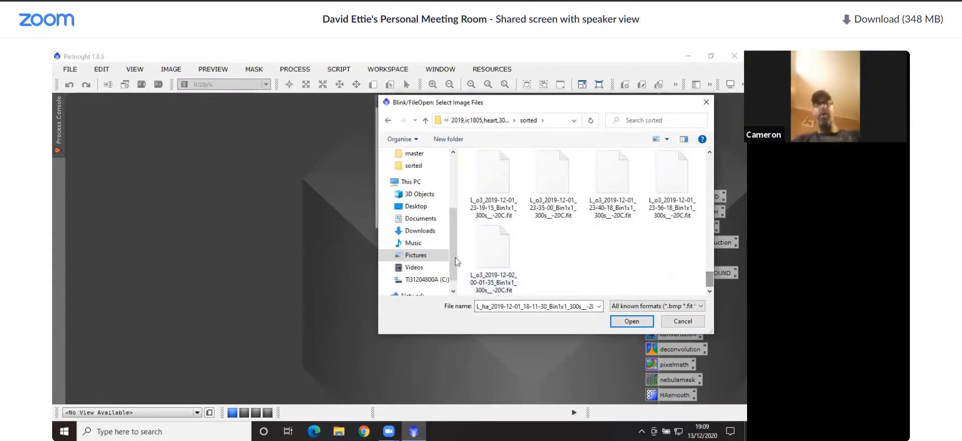
pyautogui.keyDown('shift'); pyautogui.click(493, 256); pyautogui.keyUp('shift')
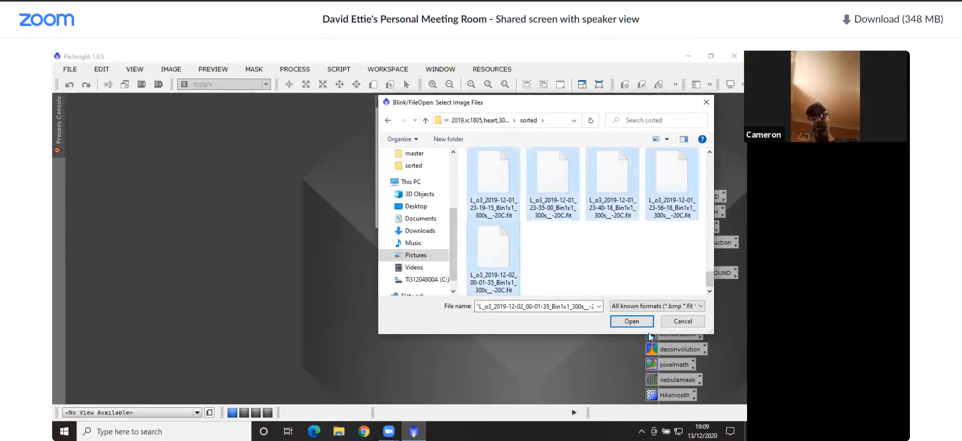
pyautogui.click(631, 321)
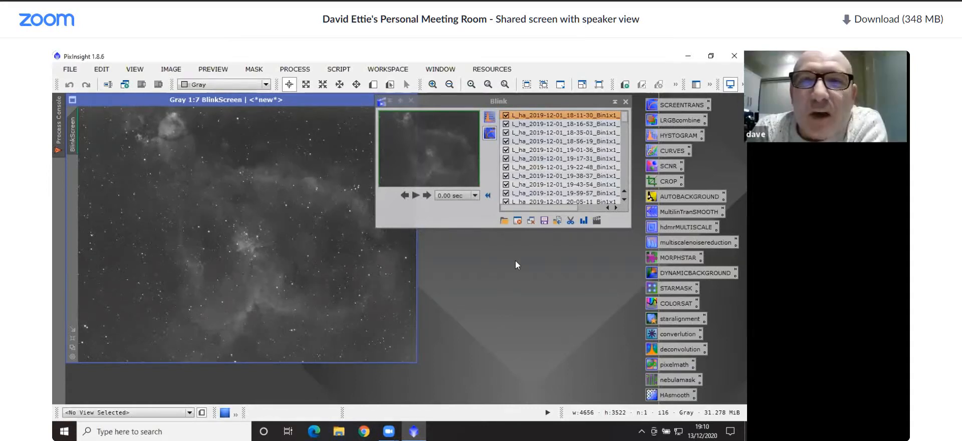
# Step through the Blink frames one by one from the first Ha frame into the O3 frames, checking each sub's quality
pyautogui.click(540, 114)
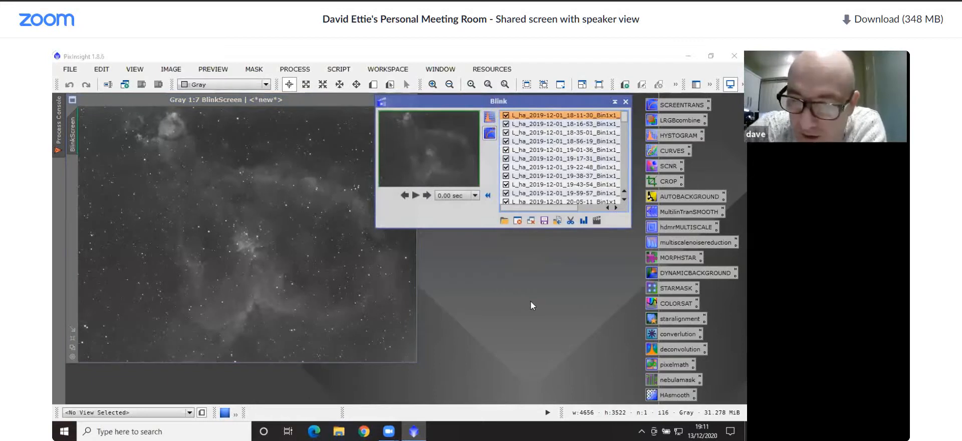
pyautogui.press('Down')
pyautogui.press('Down')
pyautogui.press('Down')
pyautogui.press('Down')
pyautogui.press('Down')
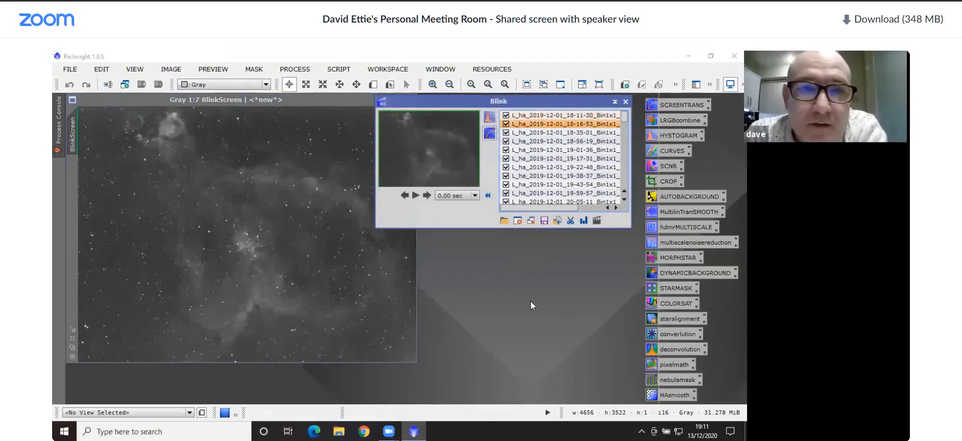
pyautogui.press('Down')
pyautogui.press('Down')
pyautogui.press('Down')
pyautogui.press('Down')
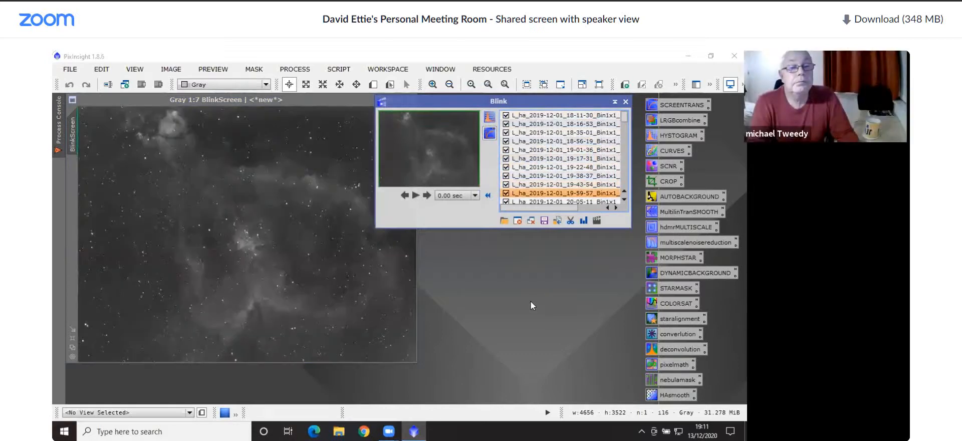
pyautogui.press('Down')
pyautogui.press('Down')
pyautogui.press('Down')
pyautogui.press('Down')
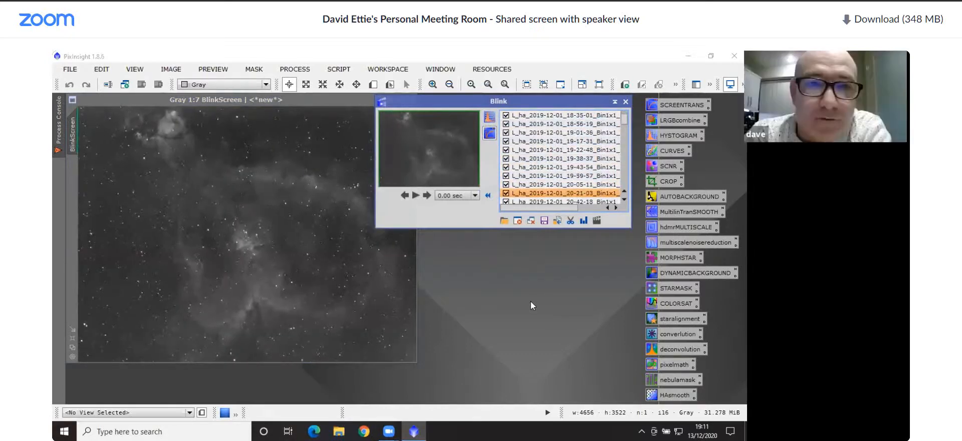
pyautogui.press('Down')
pyautogui.press('Down')
pyautogui.press('Down')
pyautogui.press('Down')
pyautogui.press('Down')
pyautogui.press('Down')
pyautogui.press('Down')
pyautogui.press('Down')
pyautogui.press('Down')
pyautogui.press('Down')
pyautogui.press('Down')
pyautogui.press('Down')
pyautogui.press('Down')
pyautogui.press('Down')
pyautogui.press('Down')
pyautogui.press('Down')
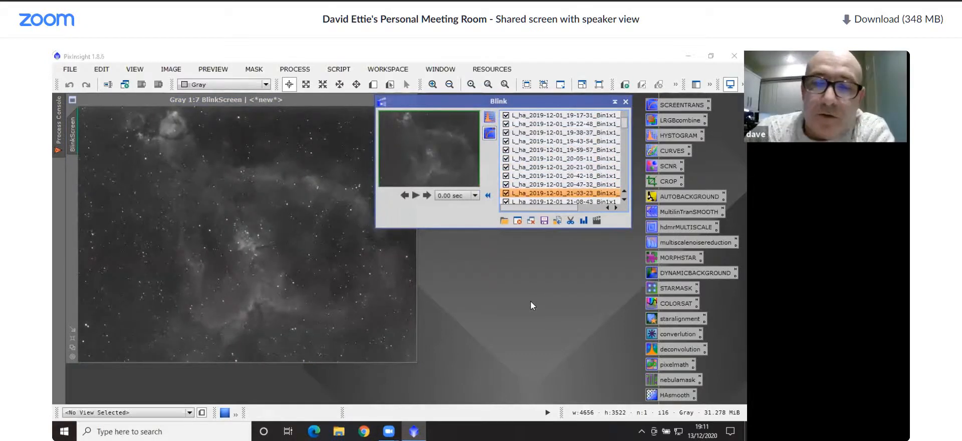
pyautogui.press('Down')
pyautogui.press('Down')
pyautogui.press('Down')
pyautogui.press('Down')
pyautogui.press('Down')
pyautogui.press('Down')
pyautogui.press('Down')
pyautogui.press('Down')
pyautogui.press('Down')
pyautogui.press('Down')
pyautogui.press('Down')
pyautogui.press('Down')
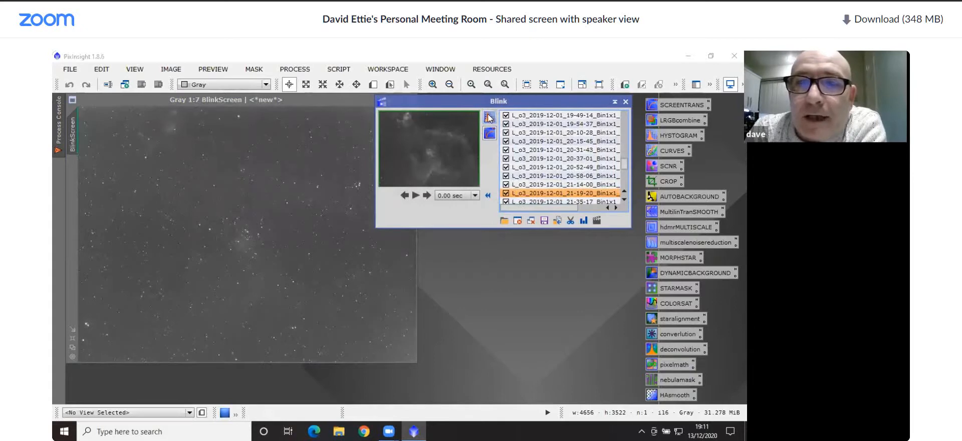
# Set the first Ha frame as Blink's reference image and step through the following Ha frames
pyautogui.moveTo(623, 164); pyautogui.dragTo(622, 107)
pyautogui.doubleClick(566, 117)
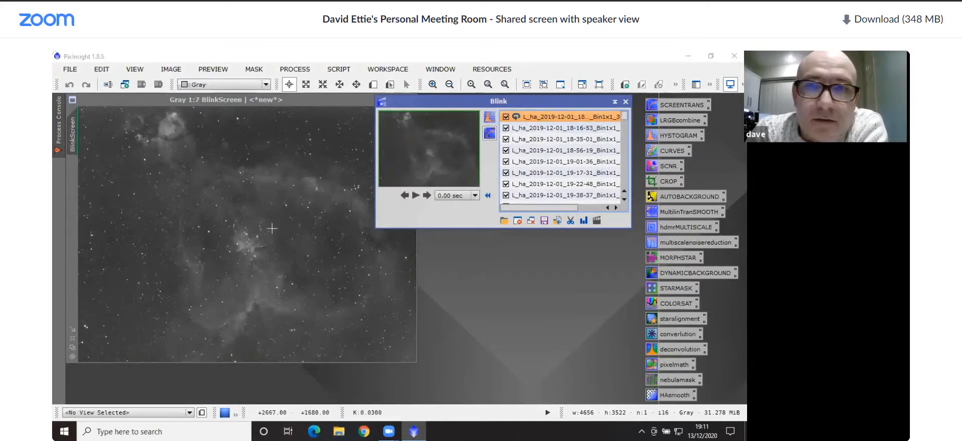
pyautogui.press('Down')
pyautogui.press('Down')
pyautogui.press('Down')
pyautogui.press('Down')
pyautogui.press('Down')
pyautogui.press('Down')
pyautogui.press('Down')
pyautogui.press('Down')
pyautogui.press('Down')
pyautogui.press('Down')
pyautogui.press('Down')
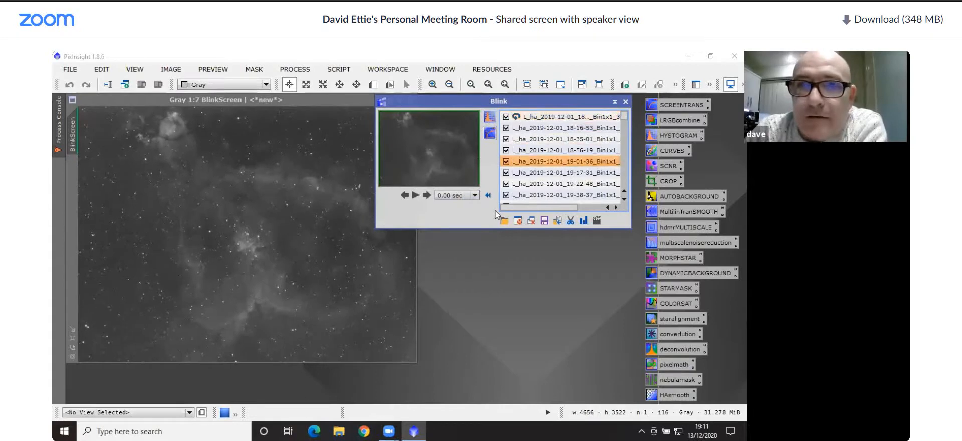
pyautogui.press('Down')
pyautogui.press('Down')
pyautogui.press('Down')
pyautogui.press('Down')
pyautogui.press('Down')
pyautogui.press('Down')
pyautogui.press('Down')
pyautogui.press('Down')
pyautogui.press('Down')
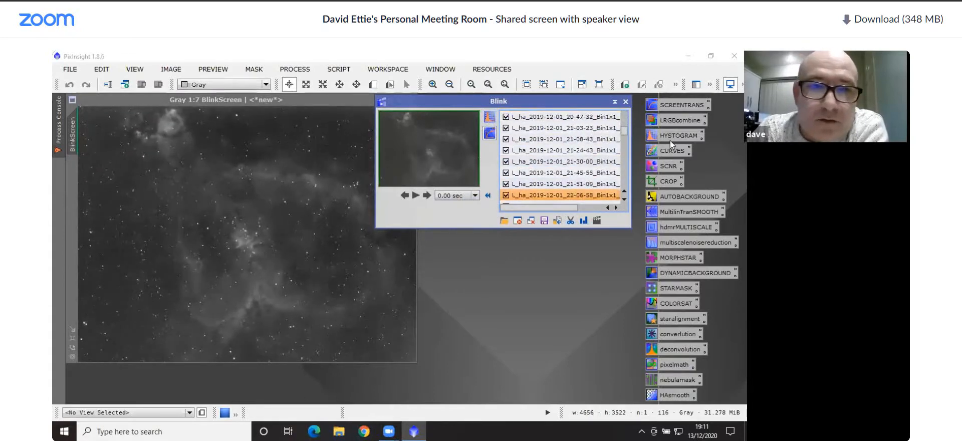
# Examine the stars near the nebula's centre at 1:1 while switching between neighbouring Ha frames
pyautogui.click(249, 223)
pyautogui.scroll(6, 249, 223)
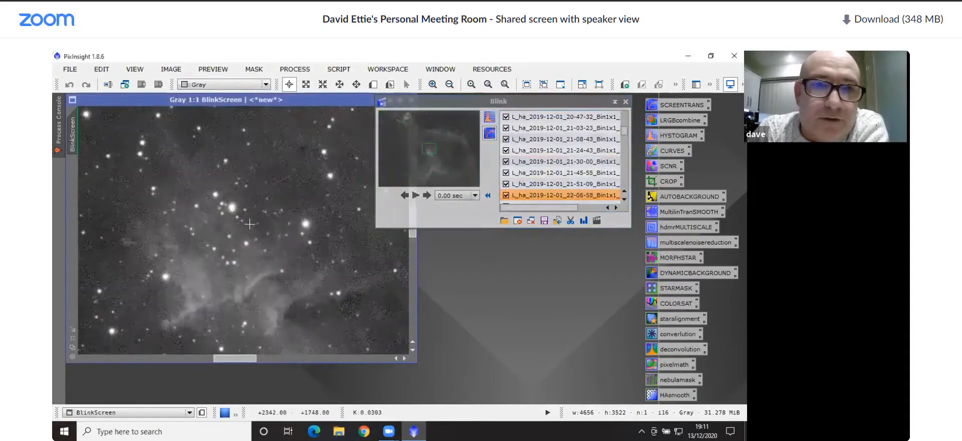
pyautogui.press('Up')
pyautogui.press('Up')
pyautogui.press('Up')
pyautogui.press('Up')
pyautogui.press('Up')
pyautogui.press('Up')
pyautogui.press('Up')
pyautogui.press('Up')
pyautogui.press('Up')
pyautogui.press('Up')
pyautogui.press('Up')
pyautogui.press('Up')
pyautogui.press('Up')
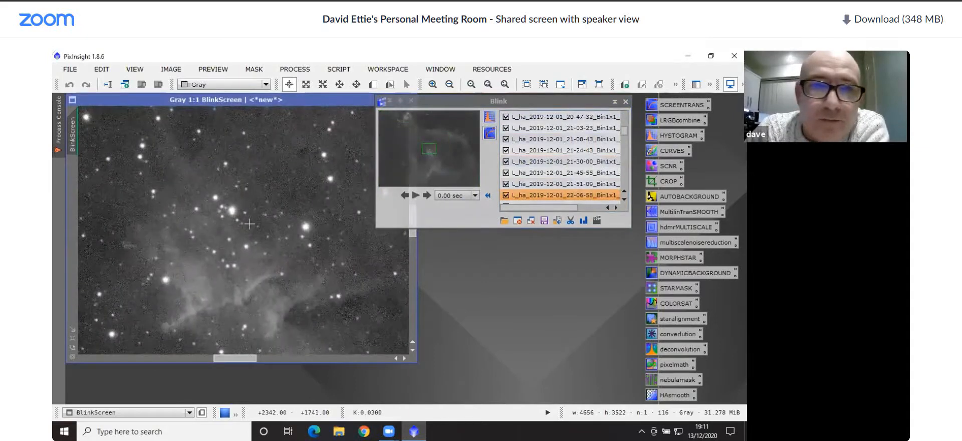
pyautogui.press('Down')
pyautogui.press('Down')
pyautogui.press('Down')
pyautogui.press('Down')
pyautogui.press('Down')
pyautogui.press('Down')
pyautogui.press('Down')
pyautogui.press('Down')
pyautogui.press('Down')
pyautogui.press('Down')
pyautogui.press('Down')
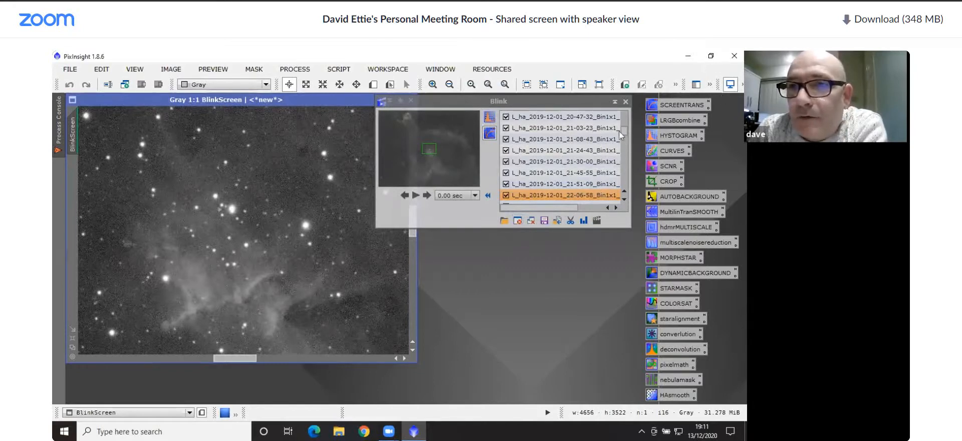
# Select the whole range of frames through the last O3 frame in Blink and start moving the selected files
pyautogui.moveTo(625, 129); pyautogui.dragTo(623, 184)
pyautogui.click(583, 117)
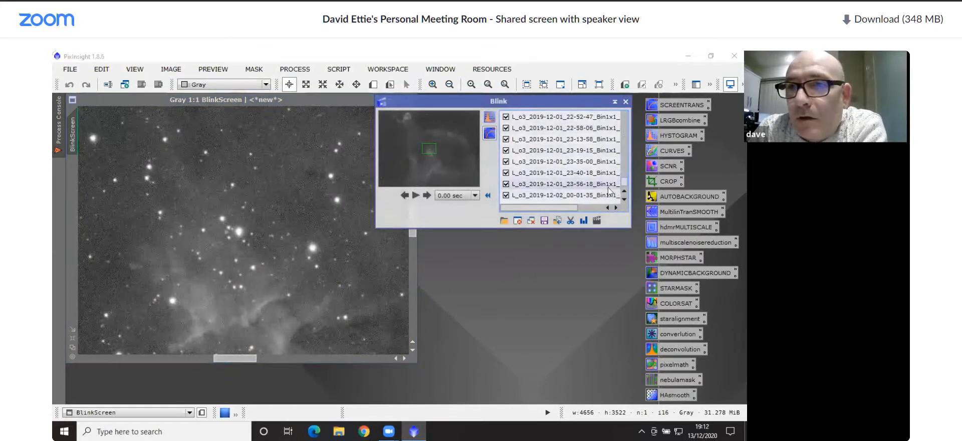
pyautogui.keyDown('shift'); pyautogui.click(576, 195); pyautogui.keyUp('shift')
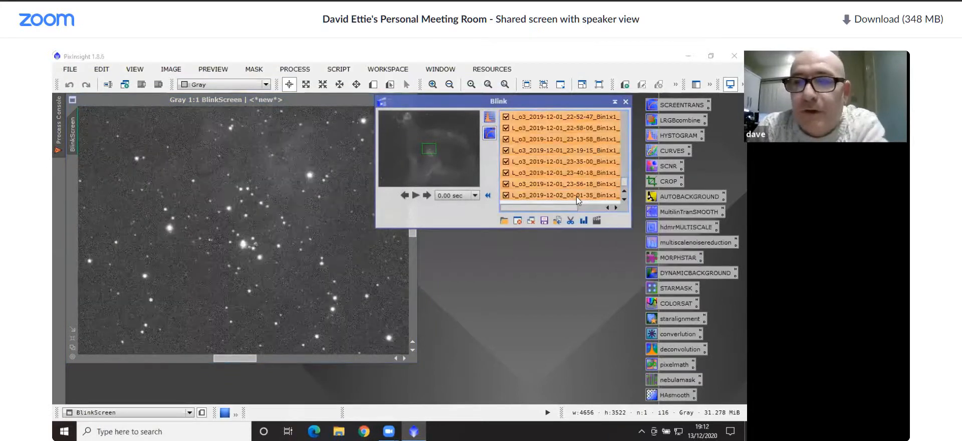
pyautogui.click(559, 224)
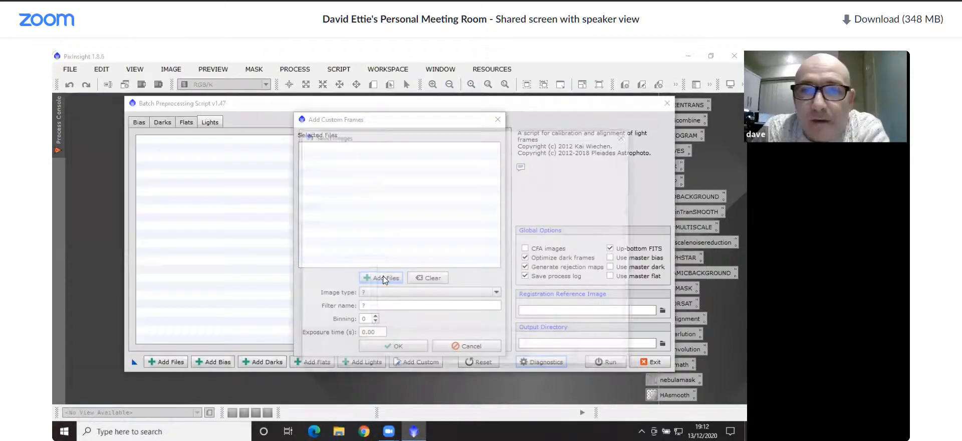
# Add all Ha light frames, from L_ha_2019-12-01_18-11-30 through L_ha_2019-12-02_00-12-12, from the sorted folder to the custom frames list
pyautogui.click(383, 336)
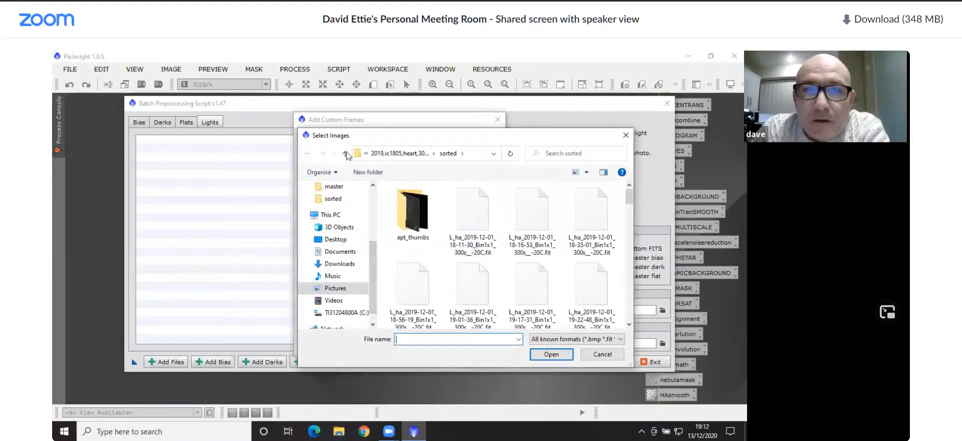
pyautogui.click(473, 209)
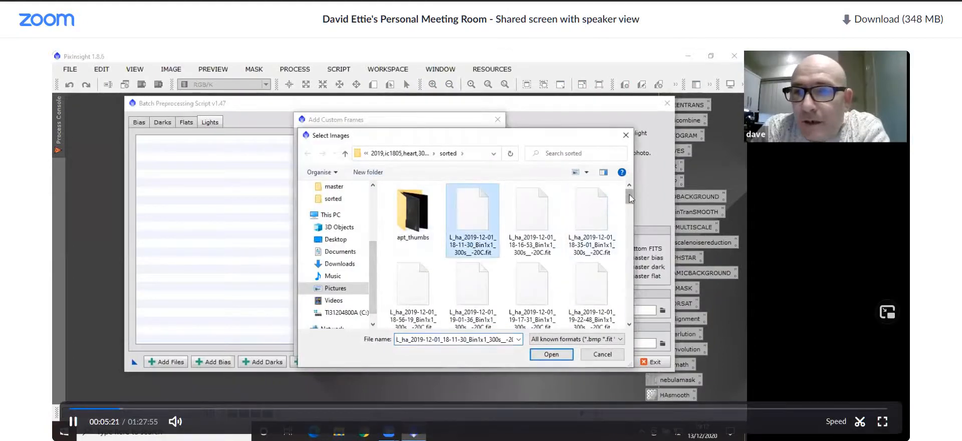
pyautogui.moveTo(630, 198); pyautogui.dragTo(625, 253)
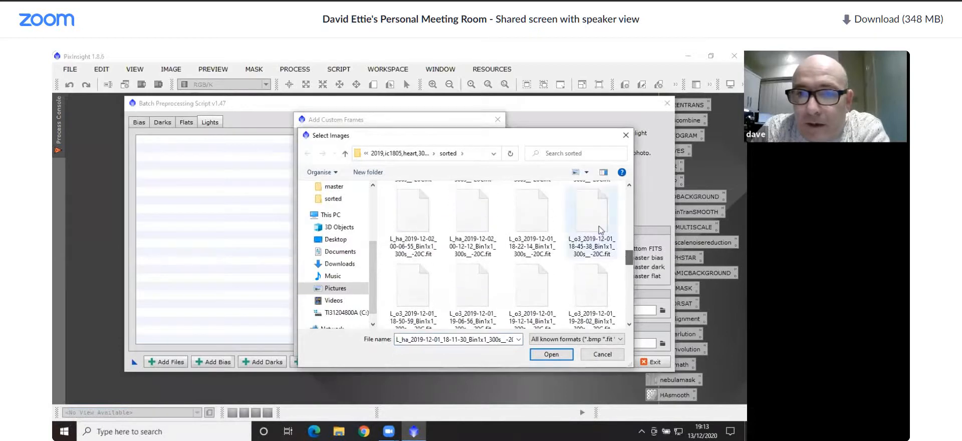
pyautogui.keyDown('shift'); pyautogui.click(471, 224); pyautogui.keyUp('shift')
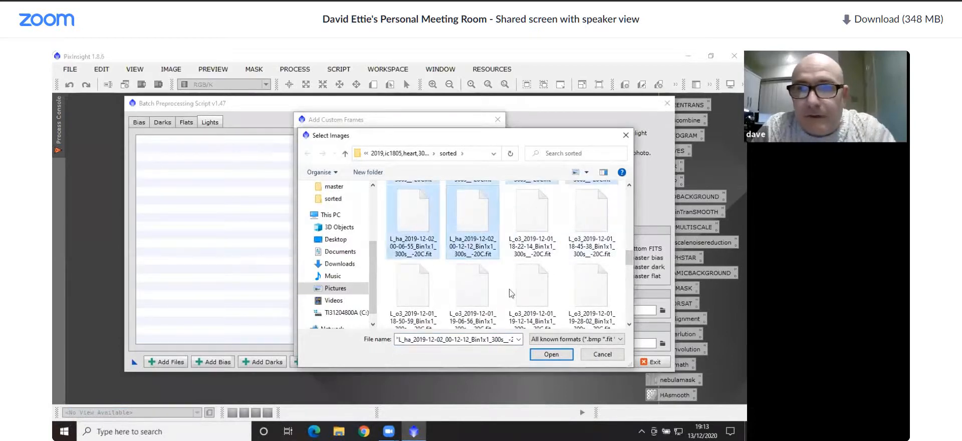
pyautogui.click(551, 353)
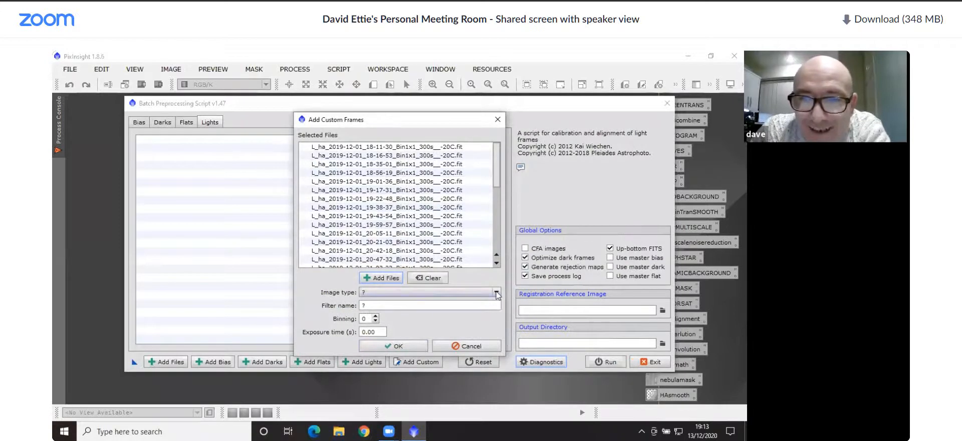
# Assign the listed Ha frames the image type Light frame and filter name ha, and add them to the script
pyautogui.click(479, 292)
pyautogui.click(400, 332)
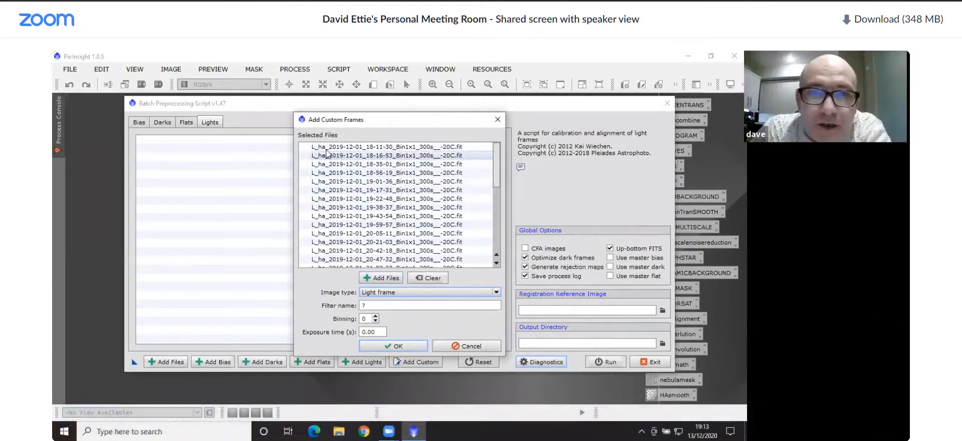
pyautogui.click(398, 305)
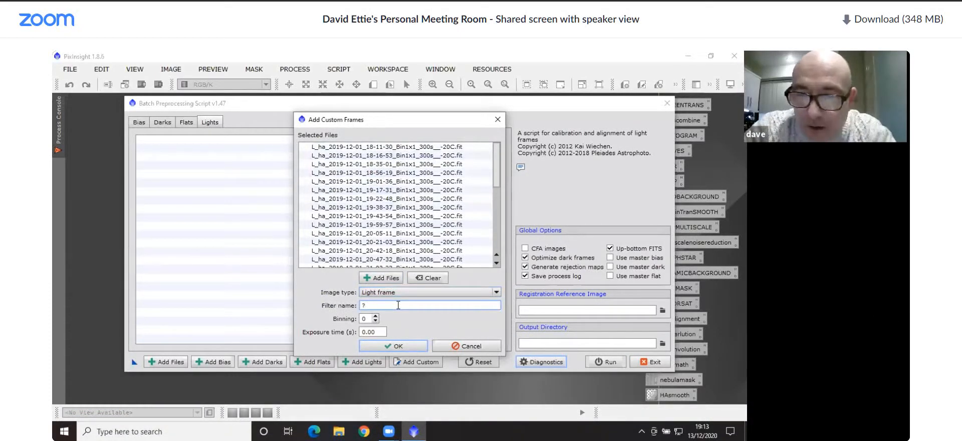
pyautogui.write('ha')
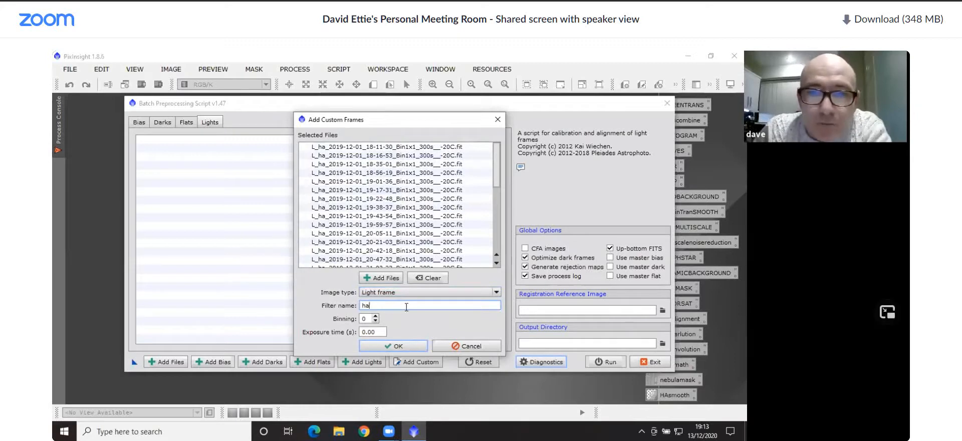
pyautogui.click(402, 347)
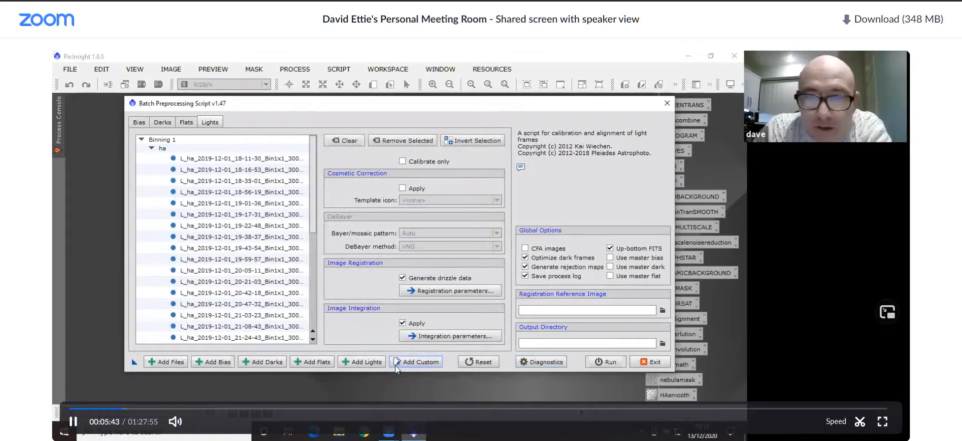
# Load all O3 light frames, from L_o3_2019-12-01_18-22-14 through L_o3_2019-12-02_00-01-35, as another set of custom frames
pyautogui.click(412, 360)
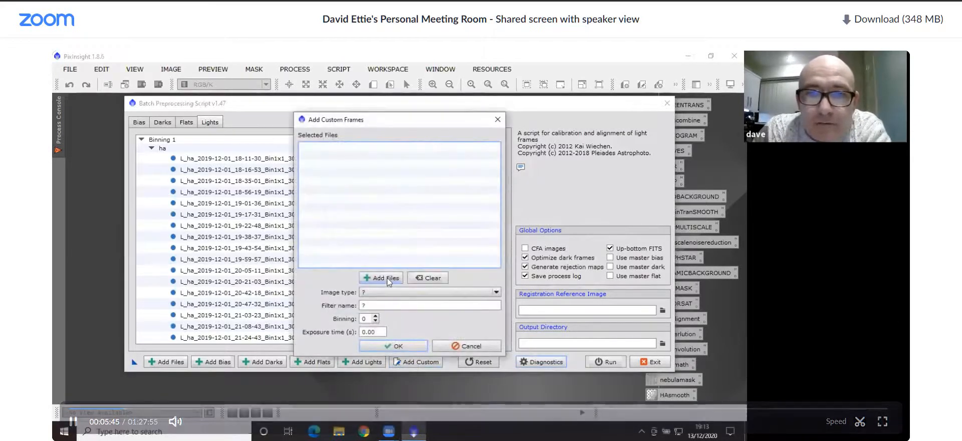
pyautogui.click(384, 278)
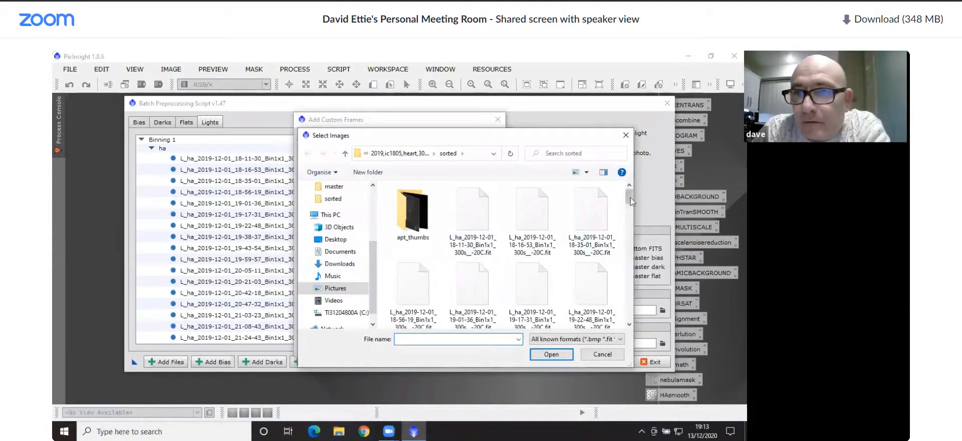
pyautogui.moveTo(629, 203); pyautogui.dragTo(630, 255)
pyautogui.click(425, 294)
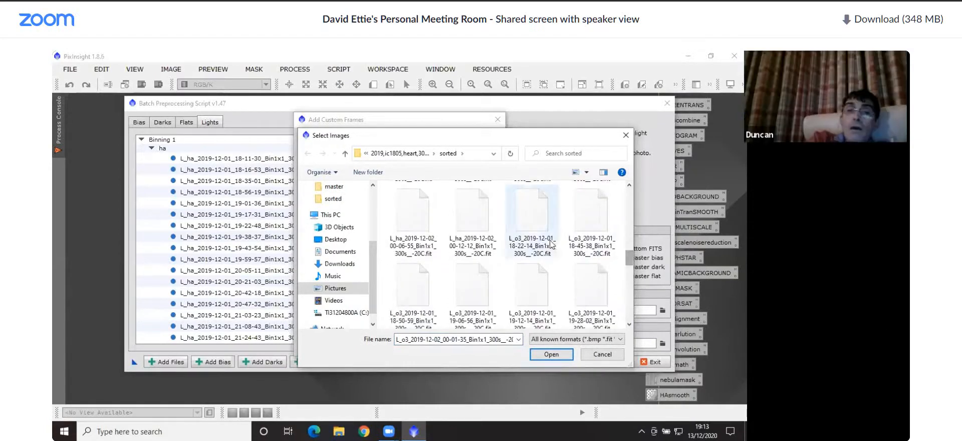
pyautogui.keyDown('shift'); pyautogui.click(528, 231); pyautogui.keyUp('shift')
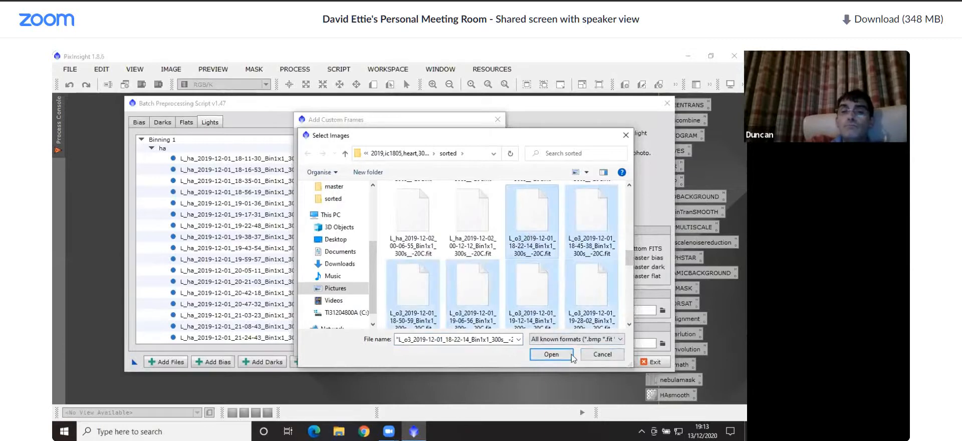
pyautogui.click(551, 354)
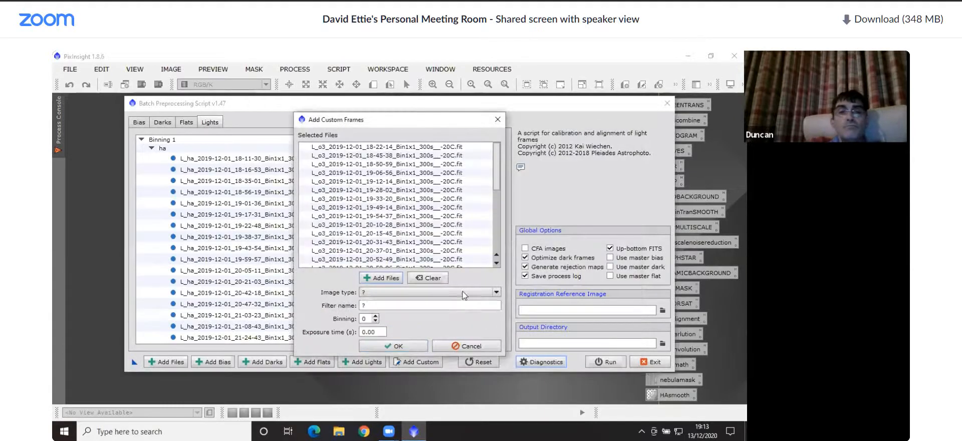
# Assign the O3 frames the image type Light frame and filter name o3, add them, and check the lights list
pyautogui.click(496, 292)
pyautogui.click(383, 332)
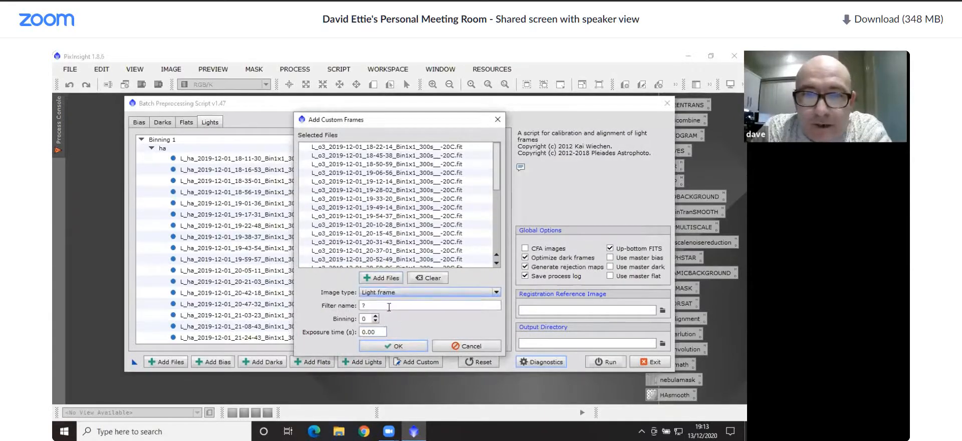
pyautogui.click(384, 303)
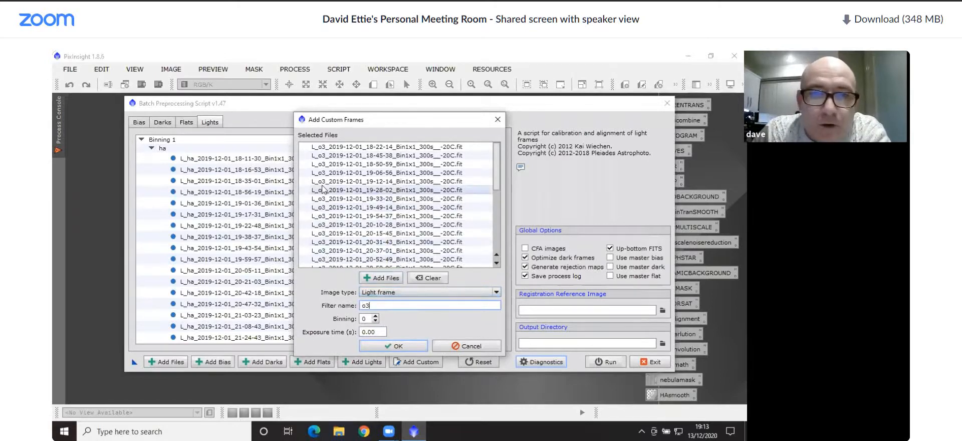
pyautogui.click(396, 346)
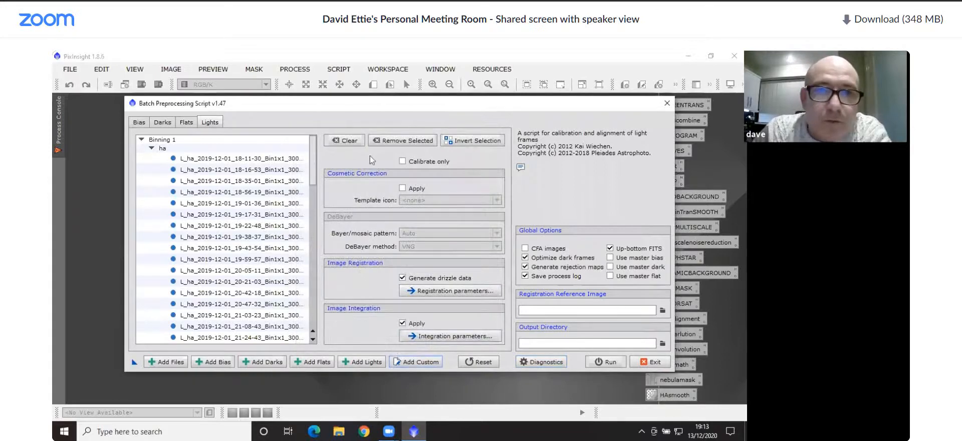
pyautogui.moveTo(310, 156); pyautogui.dragTo(308, 298)
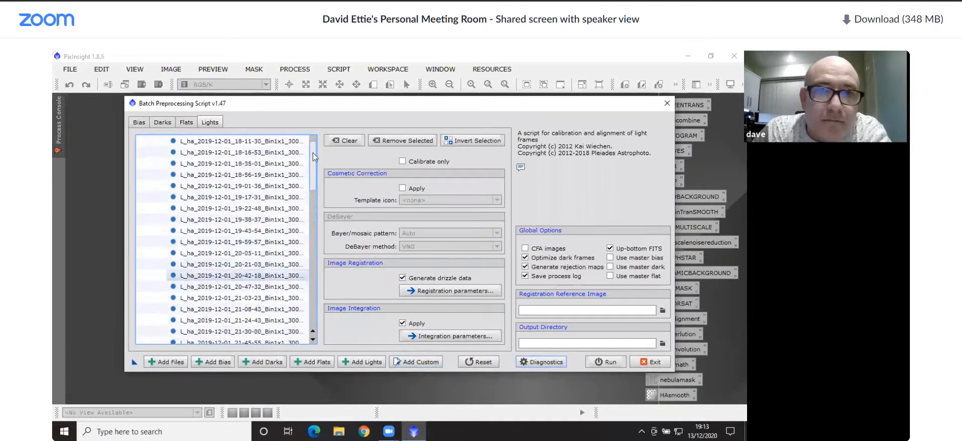
# Start adding custom frames for the flats and browse to the g180,o90,ha folder under Pictures, bias,darks,flats, flats
pyautogui.click(176, 126)
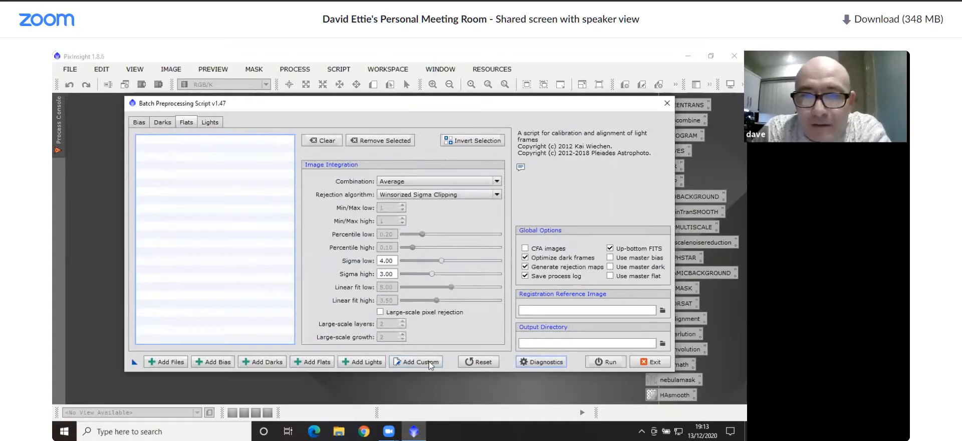
pyautogui.click(430, 363)
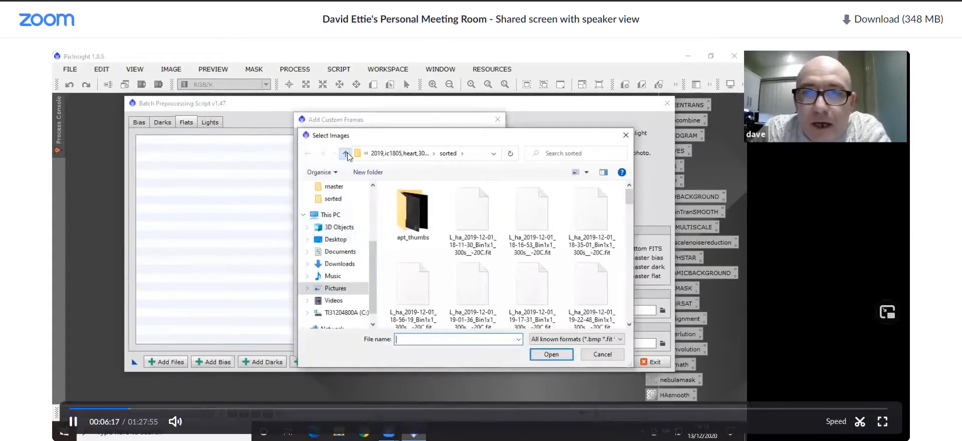
pyautogui.click(345, 153)
pyautogui.click(345, 153)
pyautogui.click(345, 153)
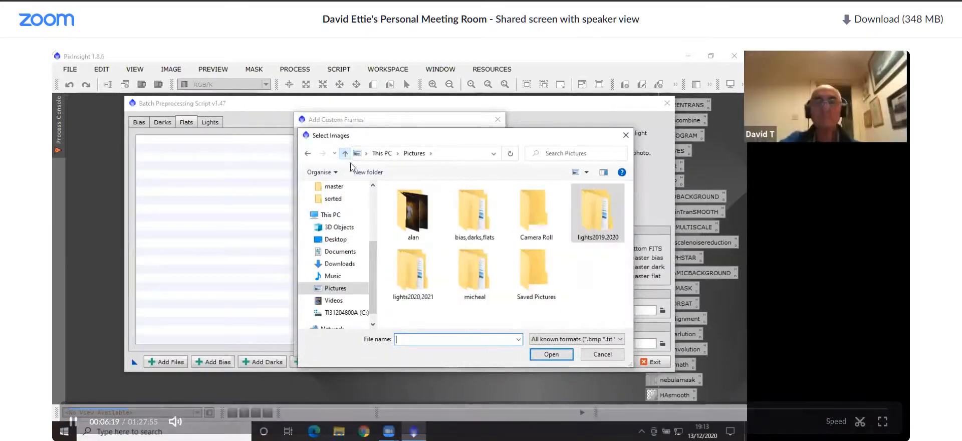
pyautogui.doubleClick(463, 218)
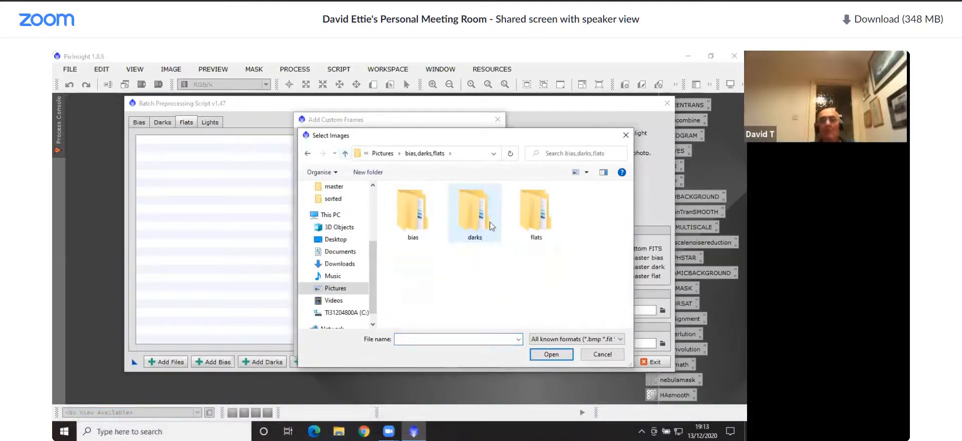
pyautogui.doubleClick(535, 212)
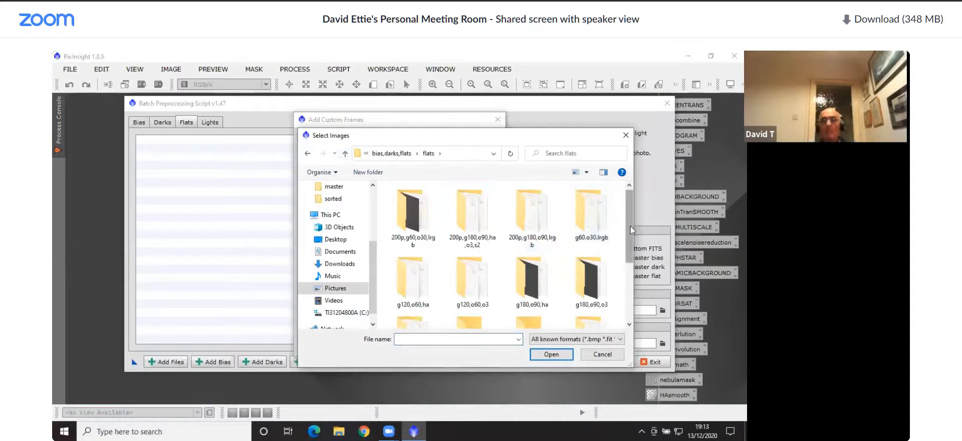
pyautogui.scroll(-1, 630, 226)
pyautogui.doubleClick(541, 253)
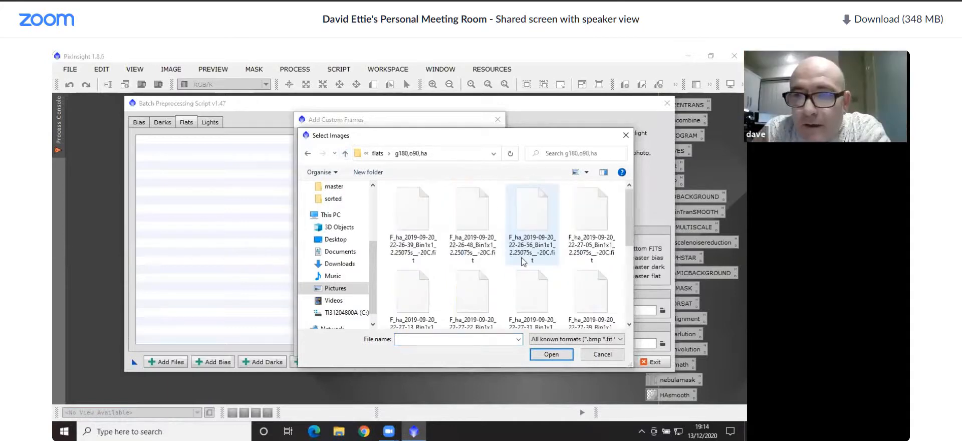
# Add all the F_ha flat frames from 22-26-39 through 22-28-40, leaving out MasterFlat_ISO0
pyautogui.click(431, 224)
pyautogui.scroll(-3, 601, 215)
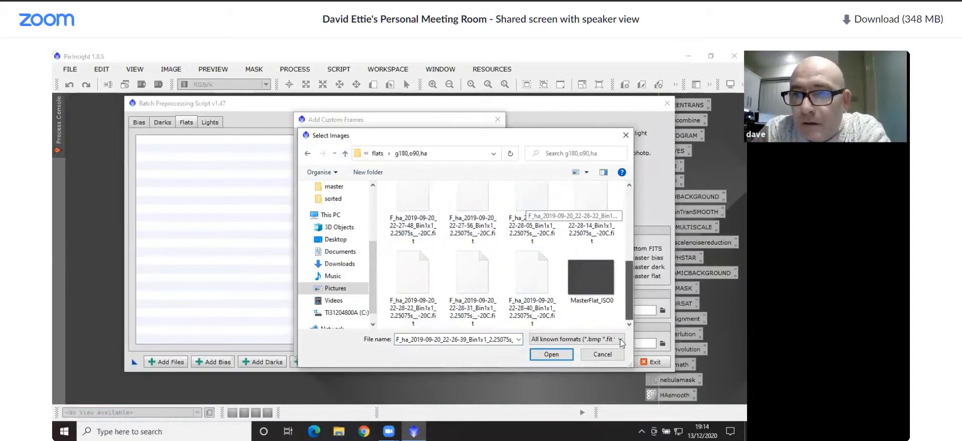
pyautogui.keyDown('shift'); pyautogui.click(530, 288); pyautogui.keyUp('shift')
pyautogui.click(545, 350)
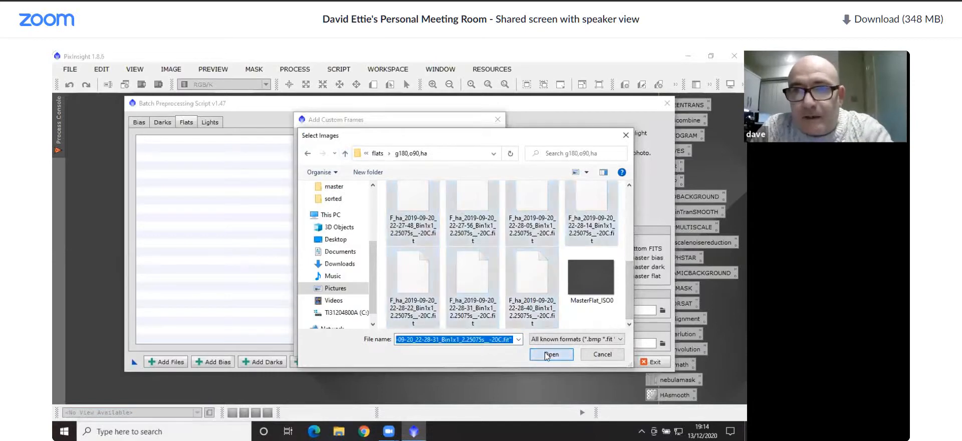
# Assign the Ha flats the image type Flat field and filter name ha, and add them to the script
pyautogui.click(495, 292)
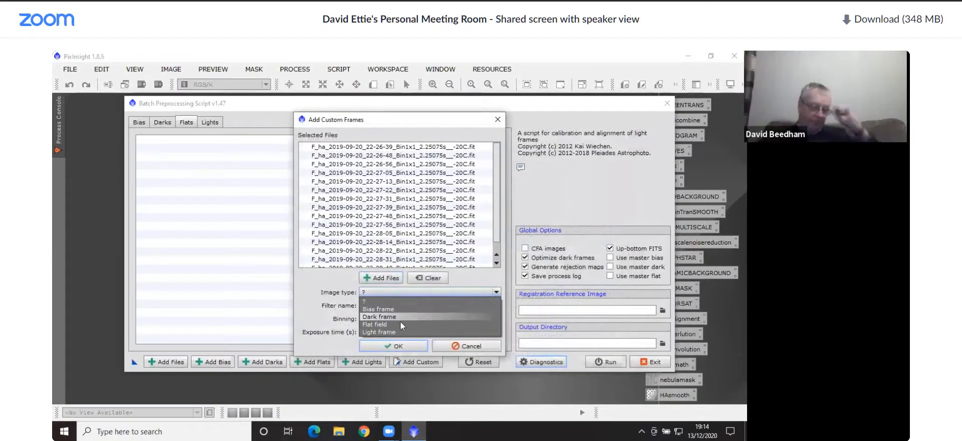
pyautogui.click(401, 324)
pyautogui.click(392, 306)
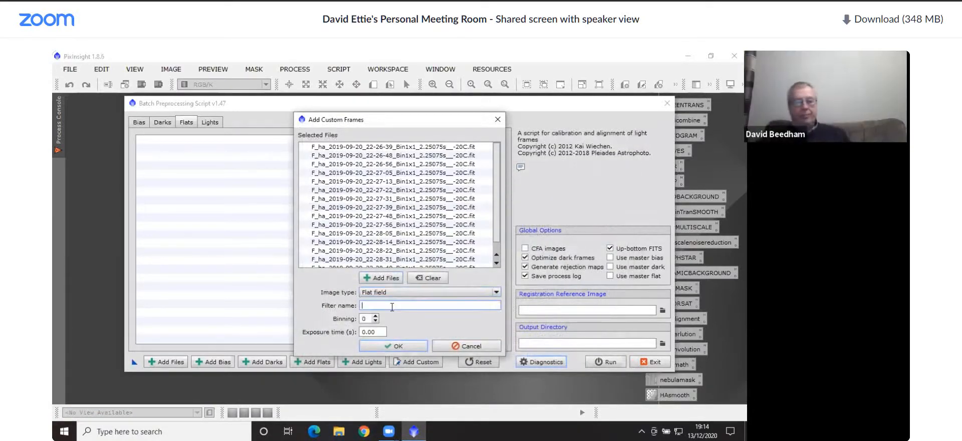
pyautogui.click(394, 347)
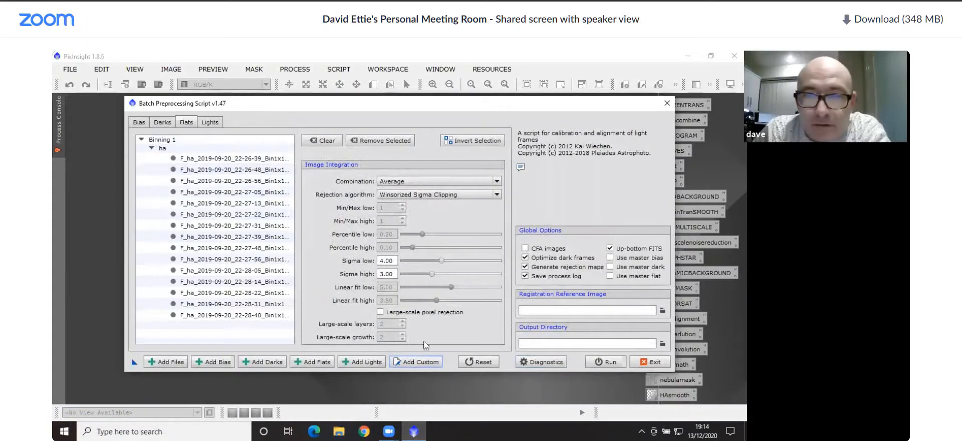
# Load all F_o3 flat frames from the g180,o90,o3 folder as new custom frames, leaving out MasterFlat_ISO0
pyautogui.click(418, 362)
pyautogui.click(383, 279)
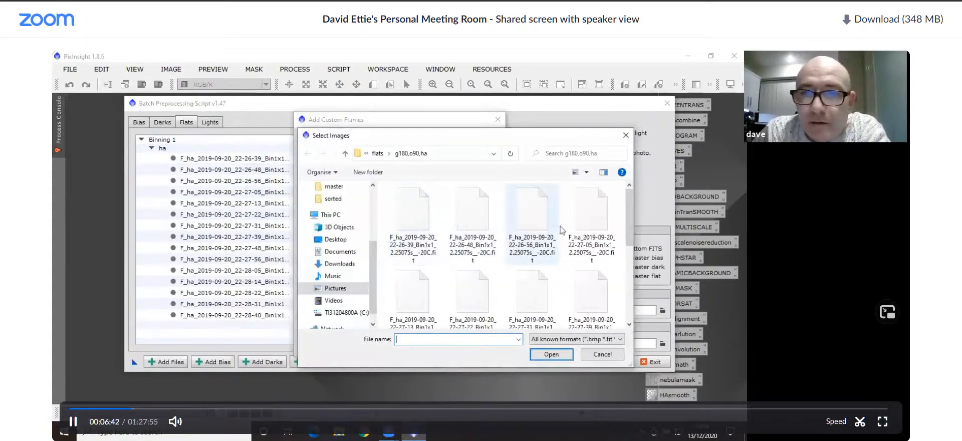
pyautogui.click(345, 153)
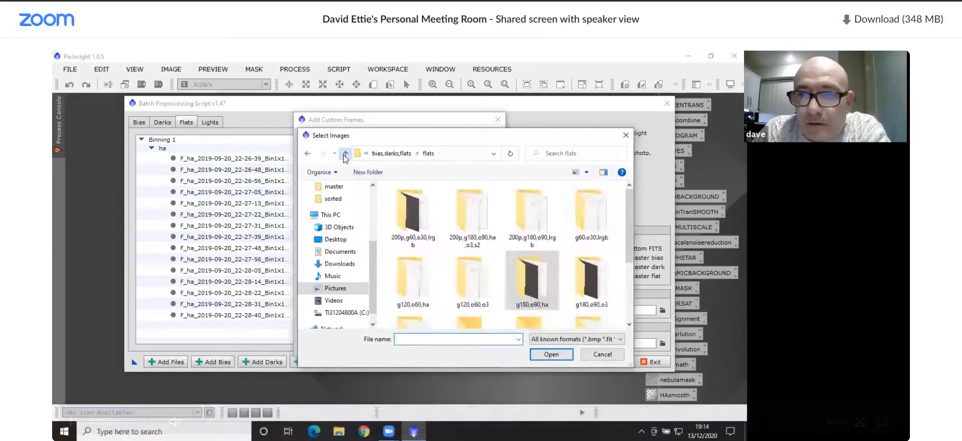
pyautogui.doubleClick(602, 288)
pyautogui.click(425, 227)
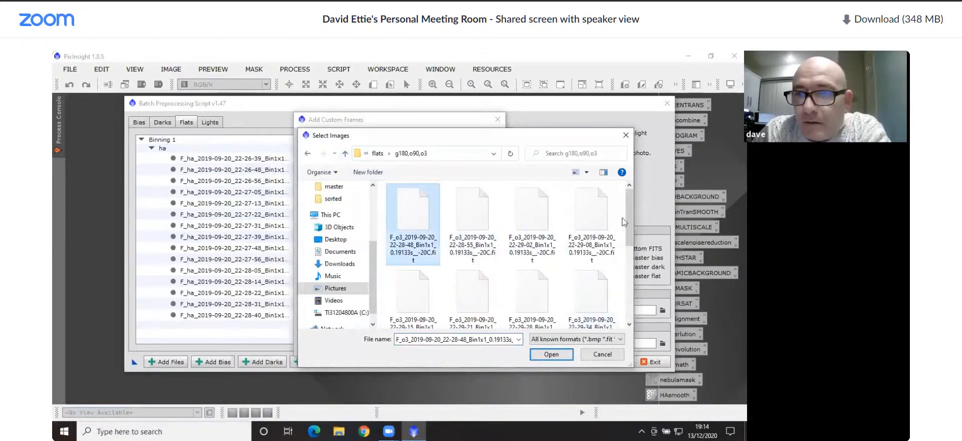
pyautogui.moveTo(626, 215); pyautogui.dragTo(627, 284)
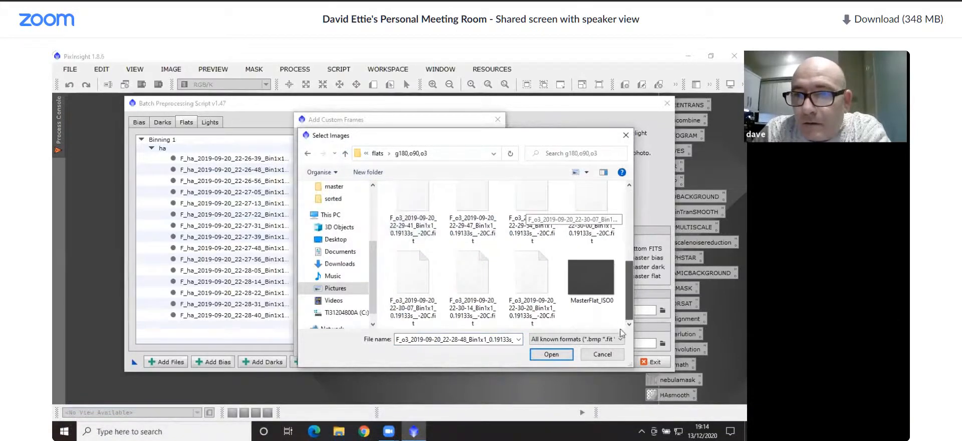
pyautogui.keyDown('shift'); pyautogui.click(536, 282); pyautogui.keyUp('shift')
pyautogui.click(551, 354)
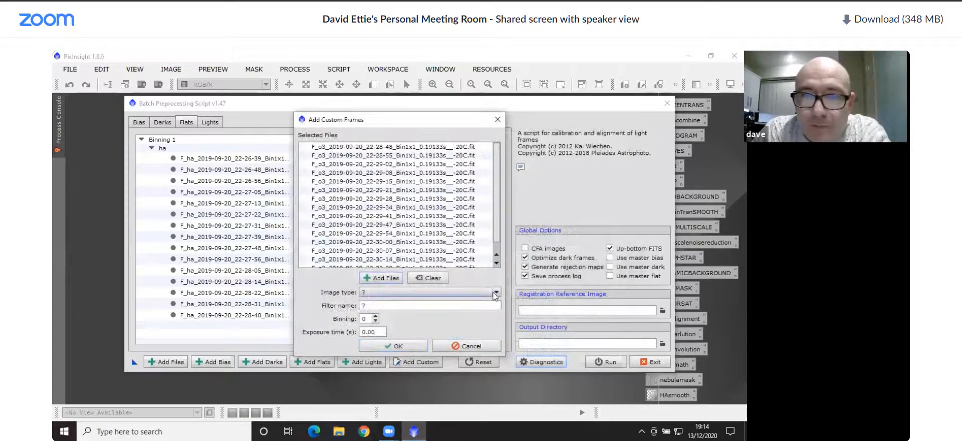
# Assign the O3 flats the image type Flat field and filter name o3, and add them to the script
pyautogui.click(495, 292)
pyautogui.click(405, 324)
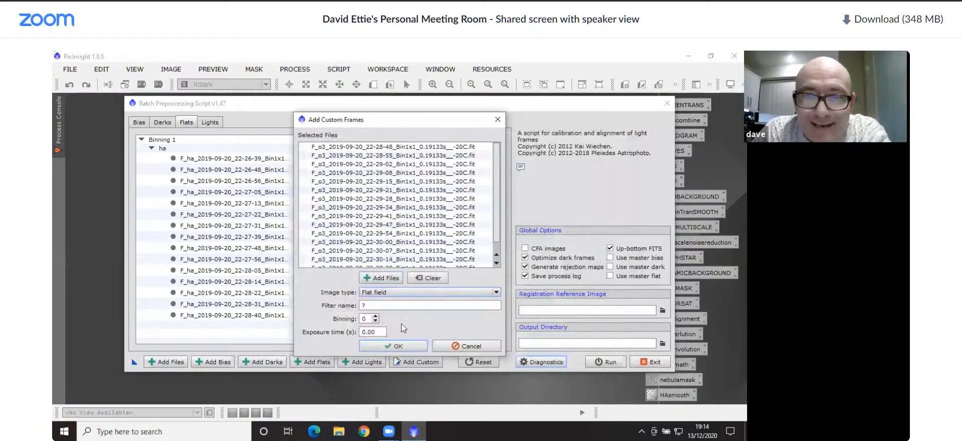
pyautogui.click(397, 304)
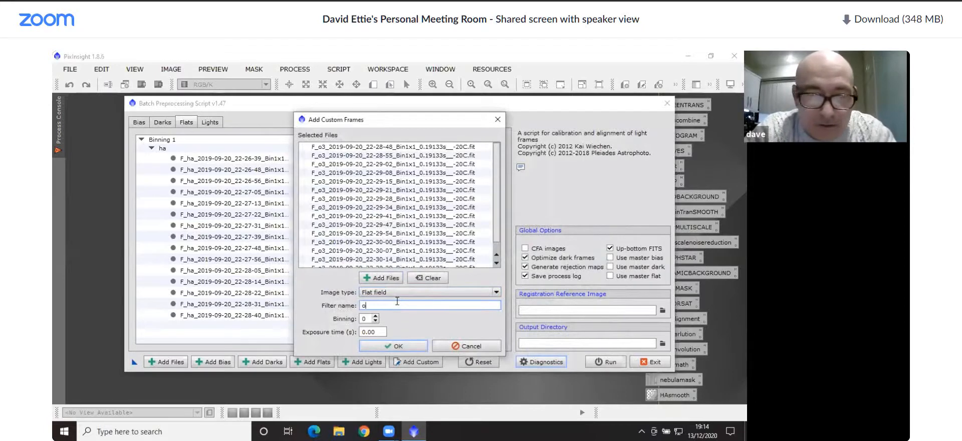
pyautogui.write('o3')
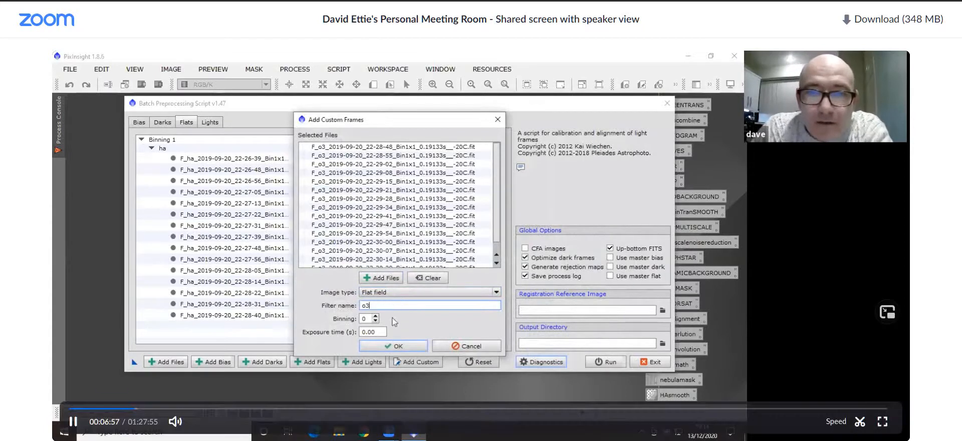
pyautogui.click(398, 345)
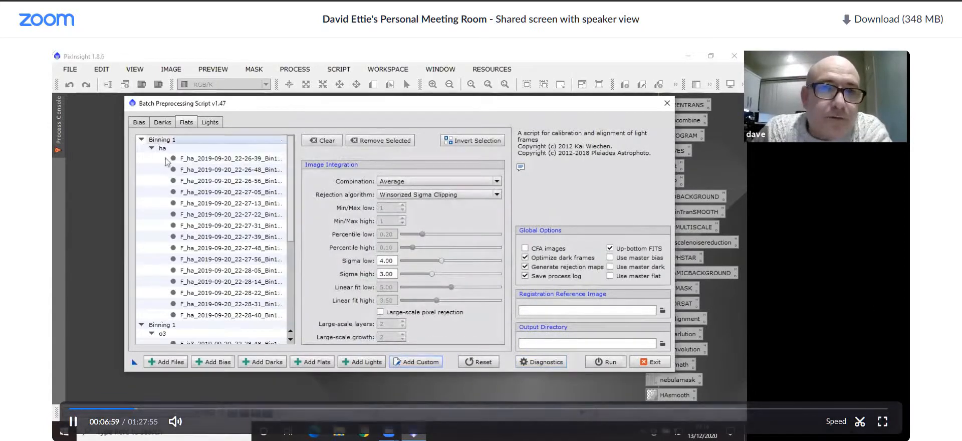
# Start adding custom frames for the darks and browse to the 5m.g180.o90.-20 folder under bias,darks,flats, darks
pyautogui.click(207, 122)
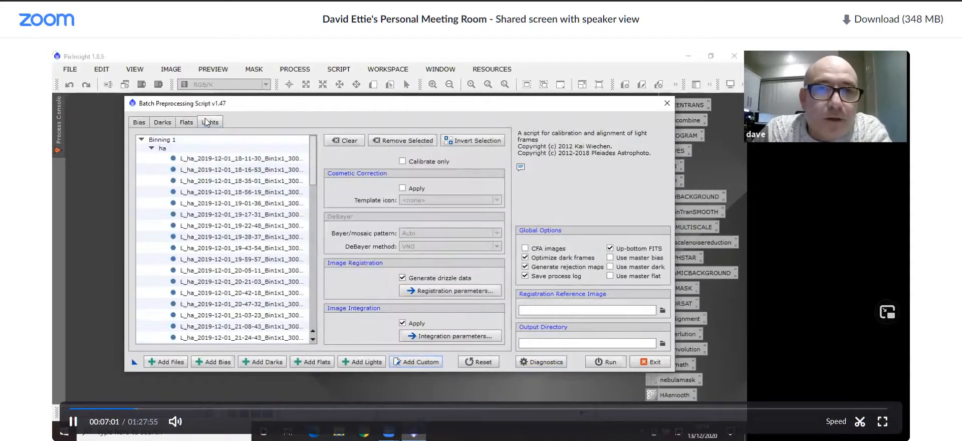
pyautogui.click(187, 121)
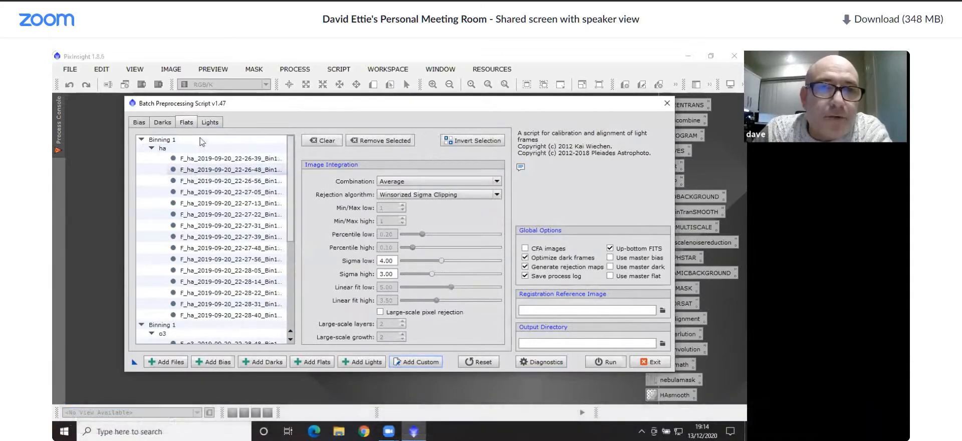
pyautogui.click(162, 122)
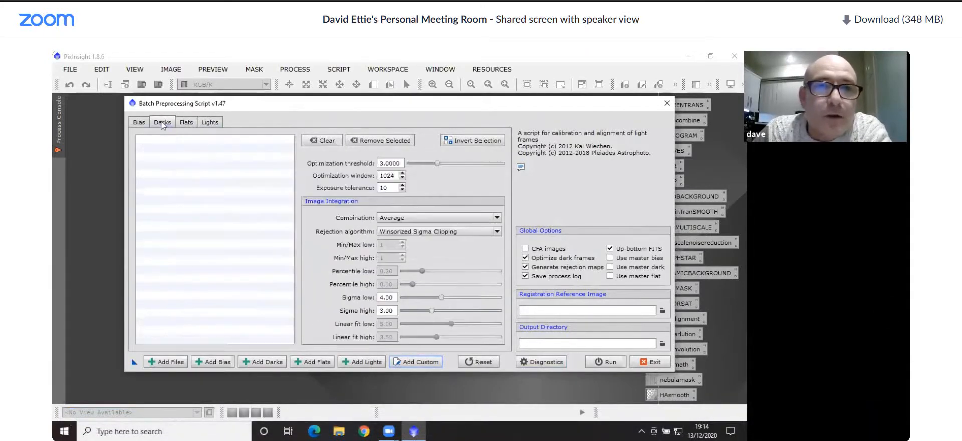
pyautogui.click(414, 363)
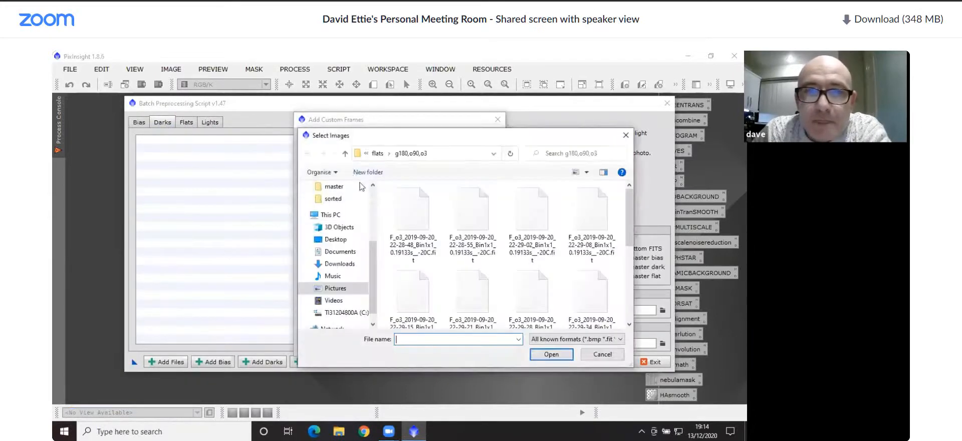
pyautogui.click(345, 155)
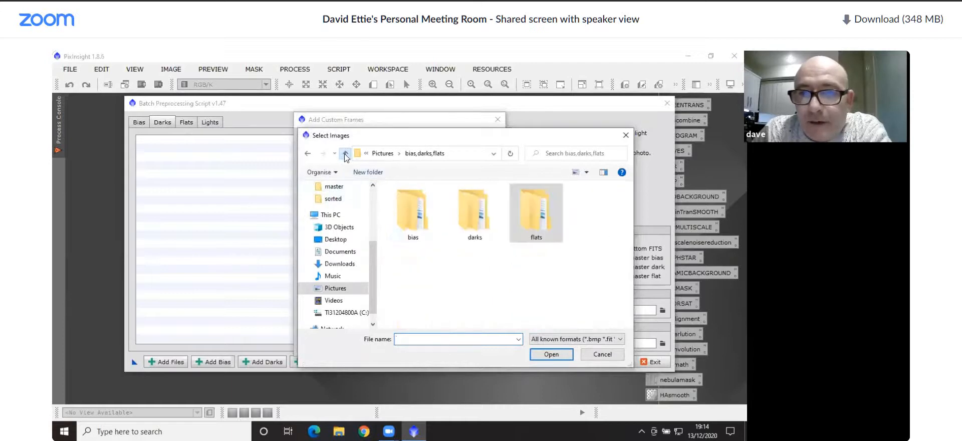
pyautogui.doubleClick(479, 232)
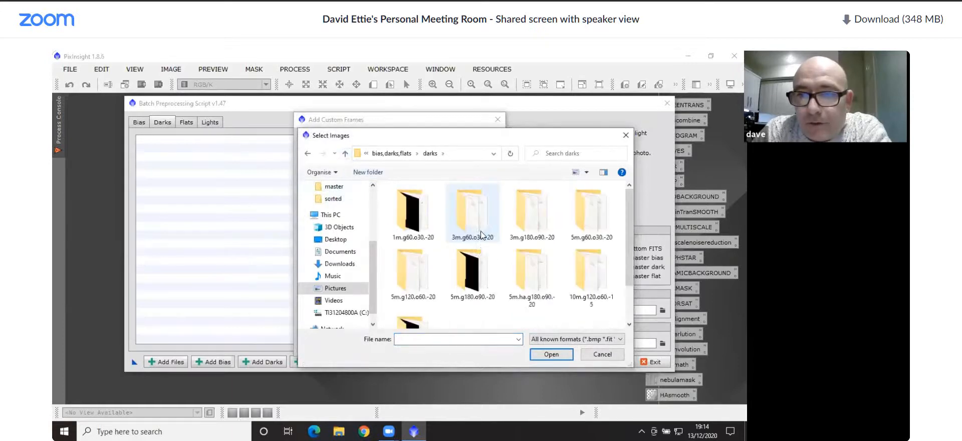
pyautogui.doubleClick(476, 276)
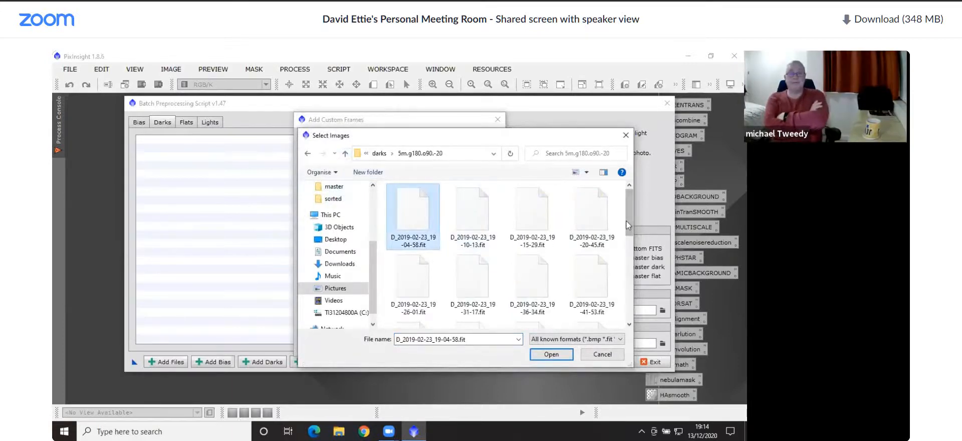
# Add the D_2019-02-23 frames from 19-04-58 through 20-45-03 with image type Dark frame, leaving out MasterDark_ISO0_300s
pyautogui.scroll(-5, 630, 233)
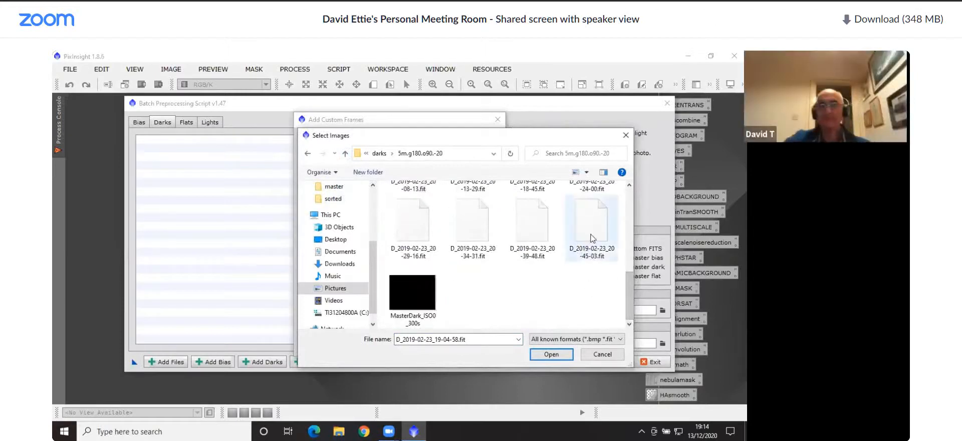
pyautogui.keyDown('shift'); pyautogui.click(577, 247); pyautogui.keyUp('shift')
pyautogui.click(540, 351)
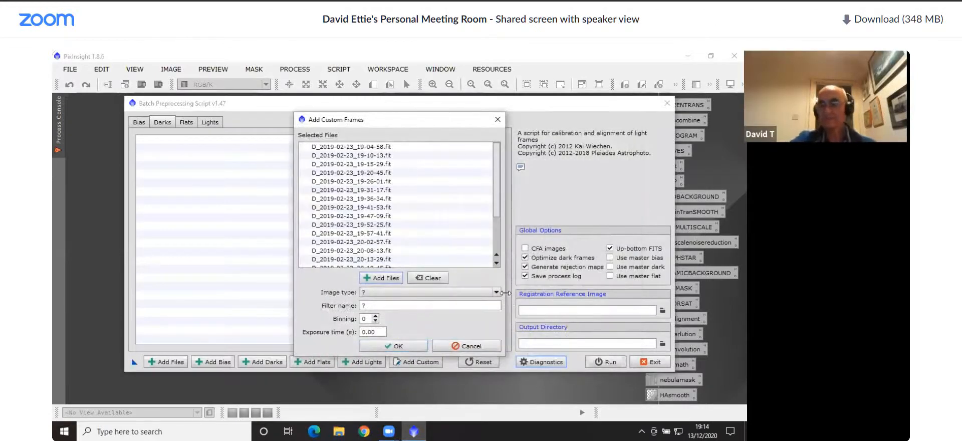
pyautogui.click(495, 292)
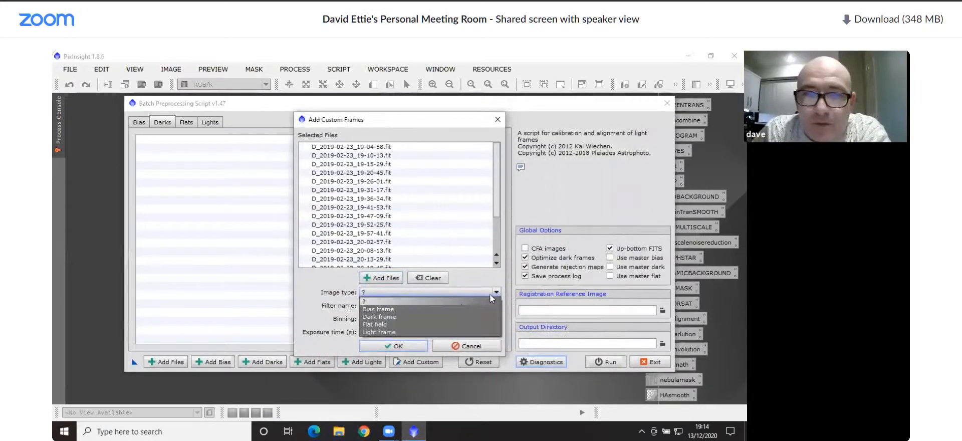
pyautogui.click(419, 316)
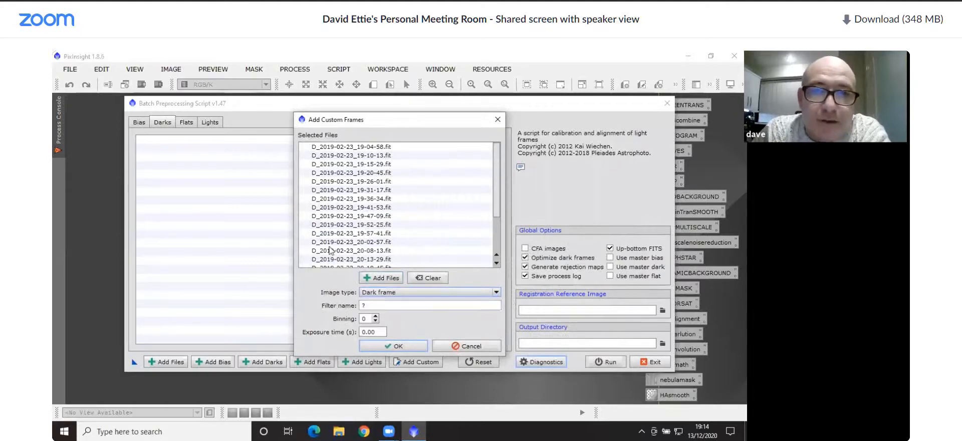
pyautogui.click(394, 349)
# Start adding custom frames for the bias and browse to the g180.o90.-20 folder under bias,darks,flats, bias
pyautogui.click(139, 123)
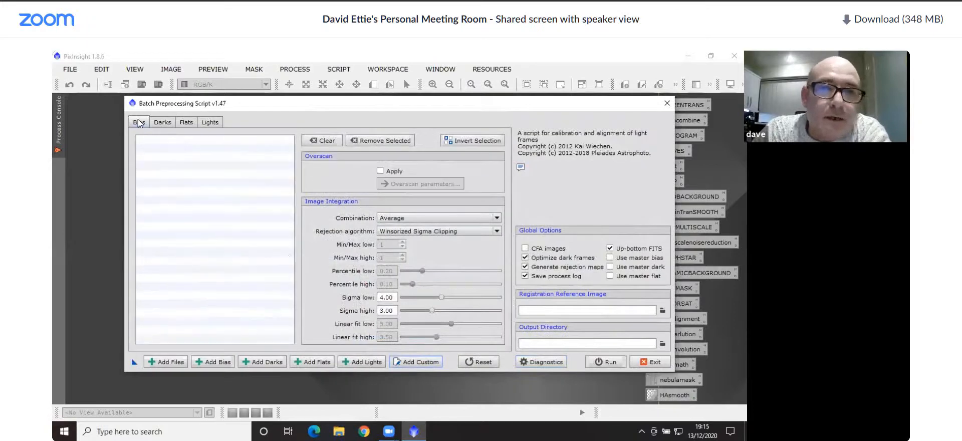
pyautogui.click(409, 363)
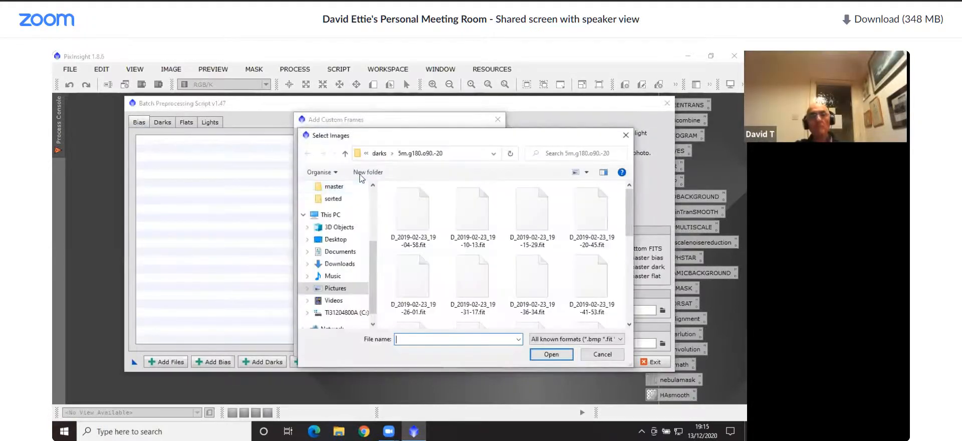
pyautogui.click(344, 153)
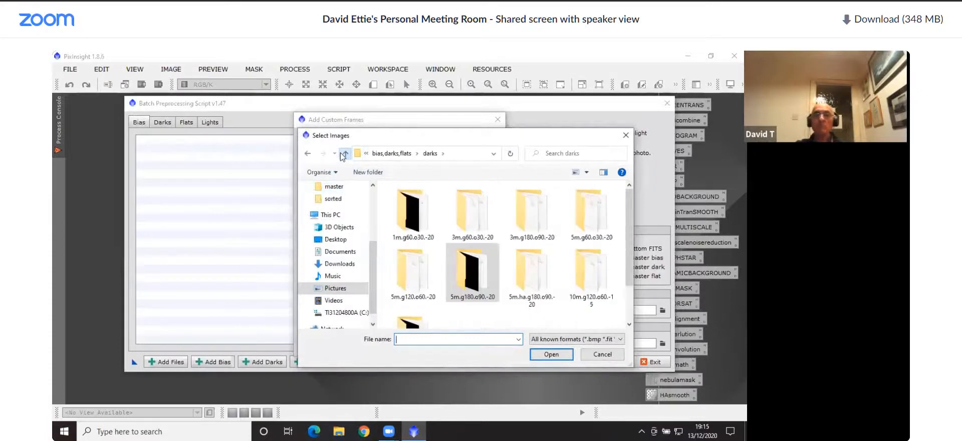
pyautogui.click(344, 154)
pyautogui.doubleClick(411, 211)
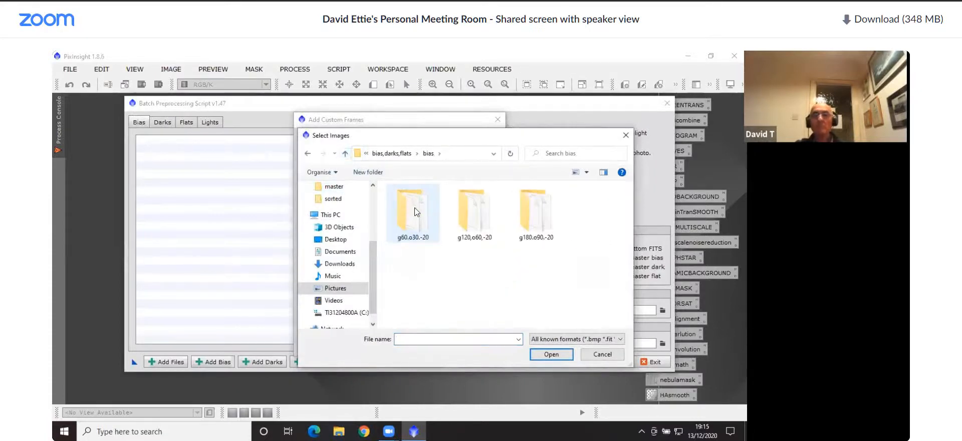
pyautogui.doubleClick(521, 220)
# Add the B_2019-09-06 frames from 09-59-38 through 10-10-21 with image type Bias frame, leaving out MasterOffset_ISO0
pyautogui.click(421, 221)
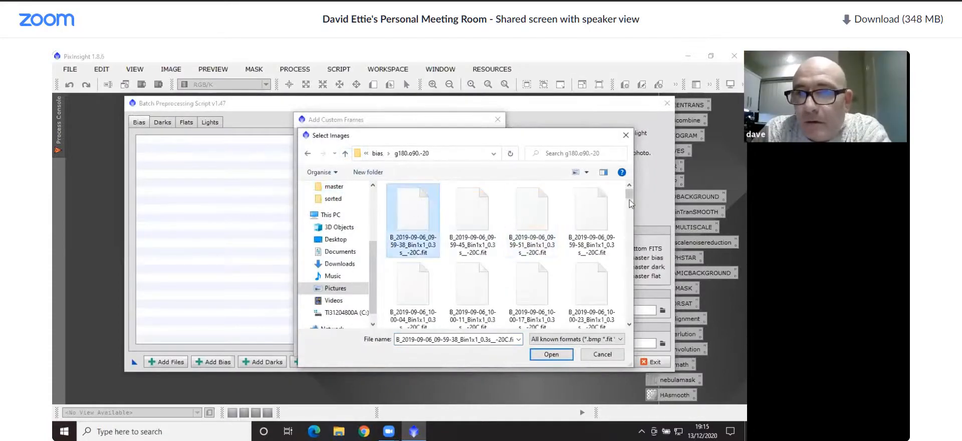
pyautogui.scroll(-10, 626, 250)
pyautogui.keyDown('shift'); pyautogui.click(594, 220); pyautogui.keyUp('shift')
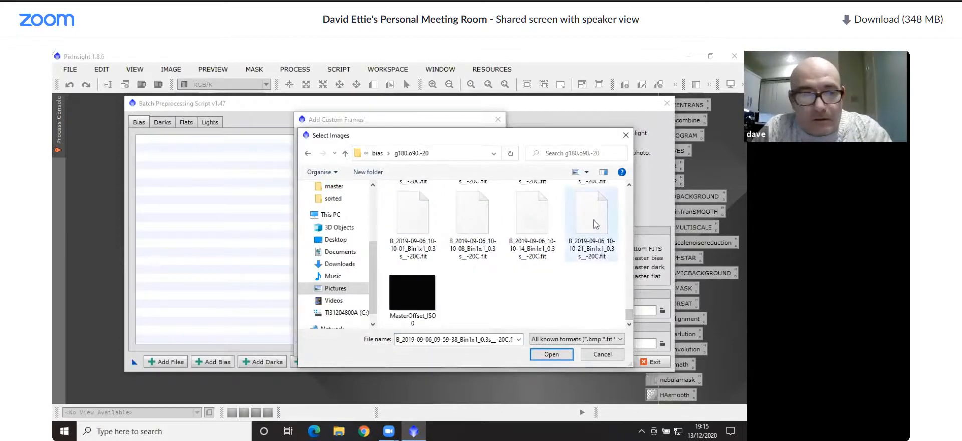
pyautogui.click(551, 354)
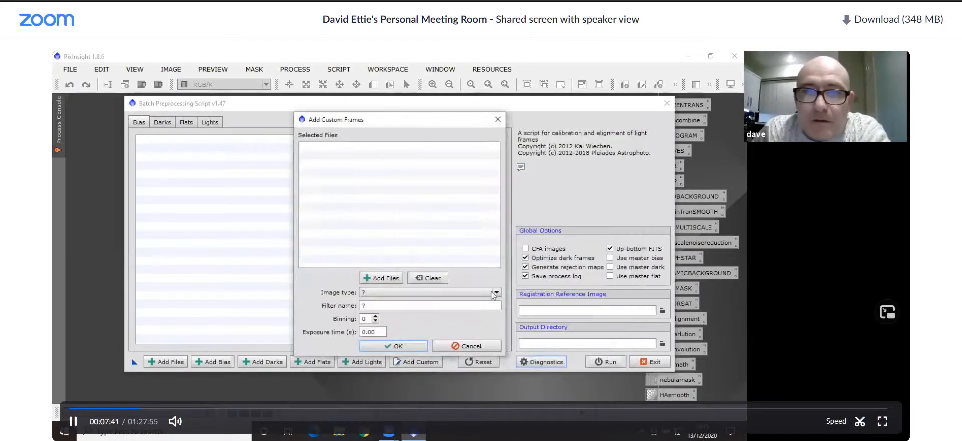
pyautogui.click(480, 292)
pyautogui.click(401, 308)
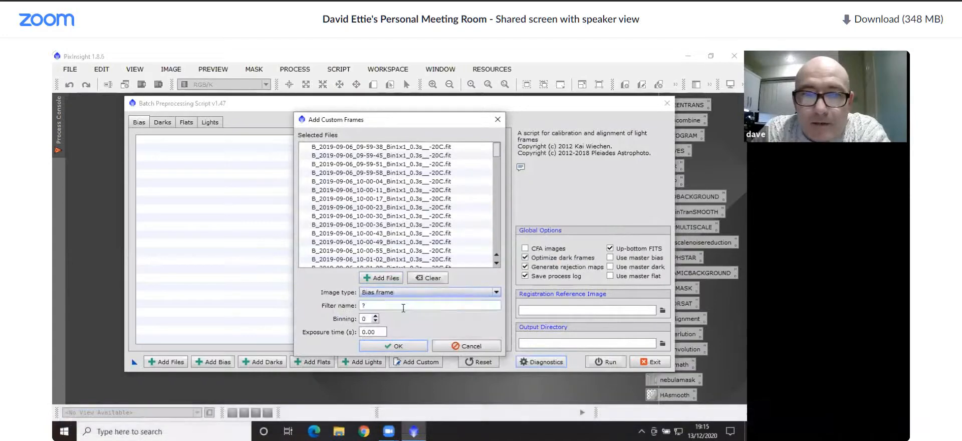
pyautogui.click(416, 345)
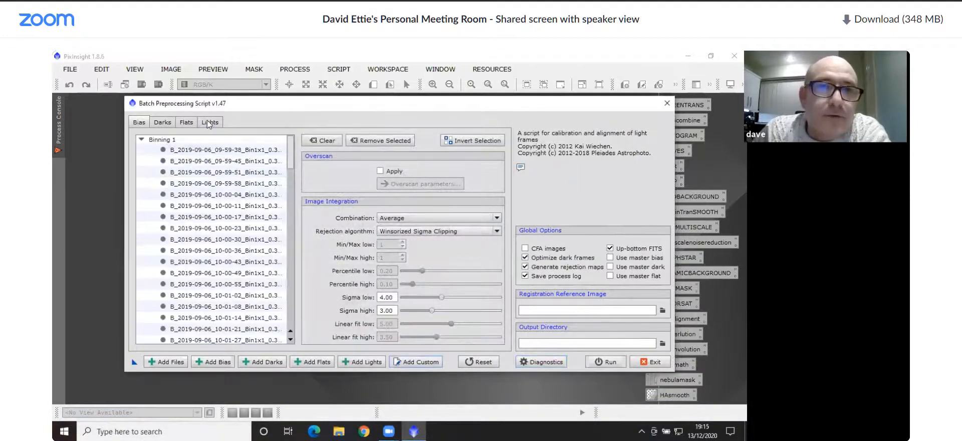
# Review the loaded lights, flats, darks and bias frame lists
pyautogui.click(206, 120)
pyautogui.click(182, 121)
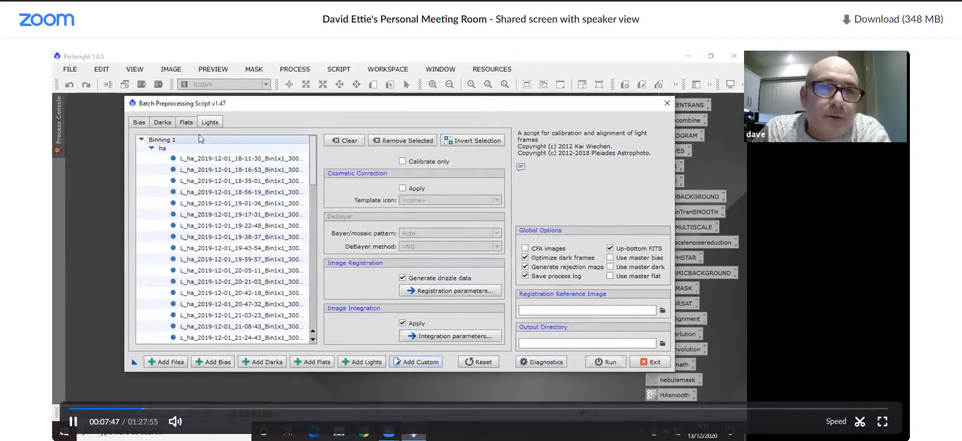
pyautogui.click(162, 124)
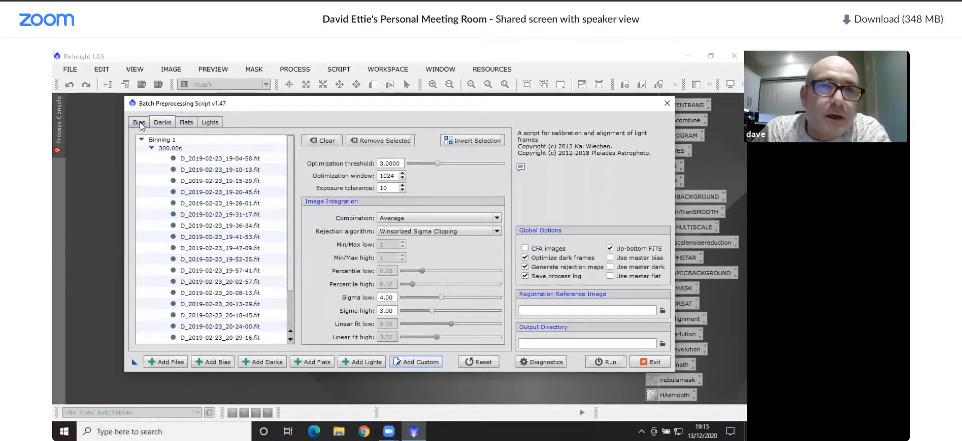
pyautogui.click(139, 123)
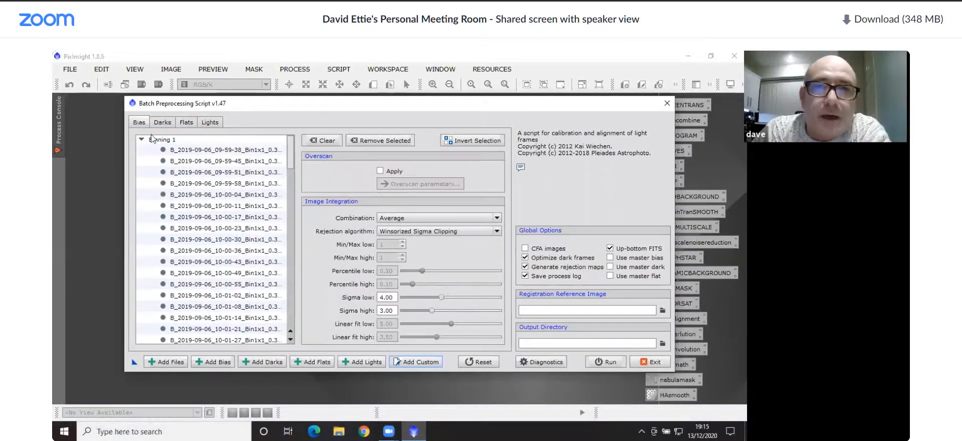
# Set the registration reference image to L_ha_2019-12-01_18-11-30_Bin1x1_300s__-20C.fit from the 2019,ic1805,heart sorted folder
pyautogui.click(662, 310)
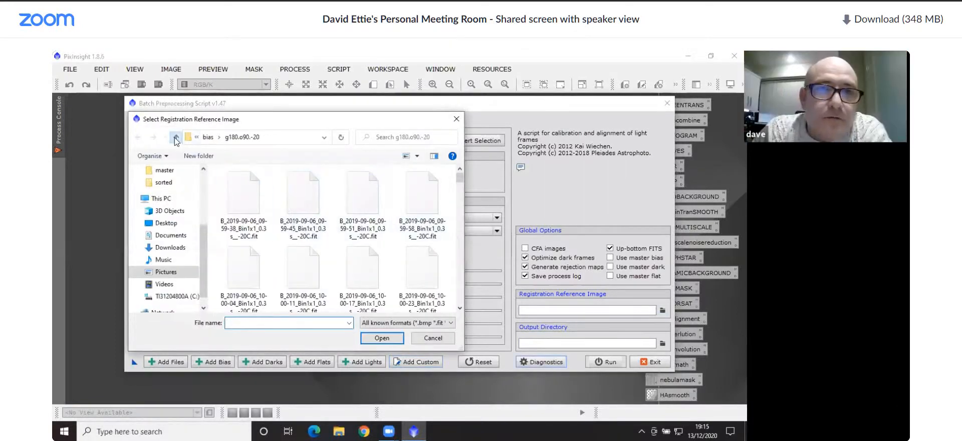
pyautogui.click(174, 137)
pyautogui.click(175, 137)
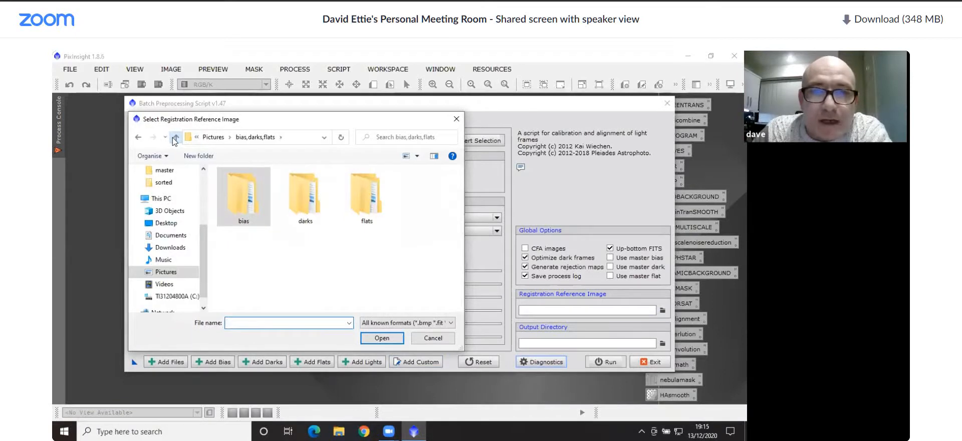
pyautogui.click(175, 137)
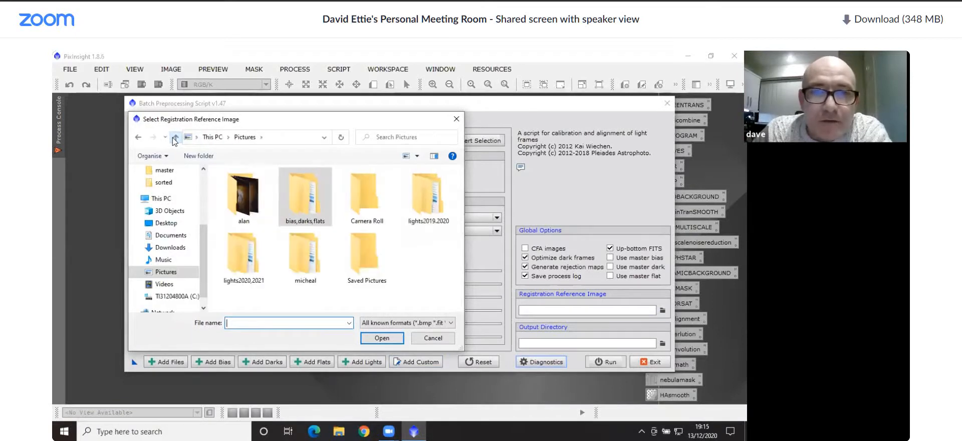
pyautogui.doubleClick(445, 217)
pyautogui.doubleClick(291, 209)
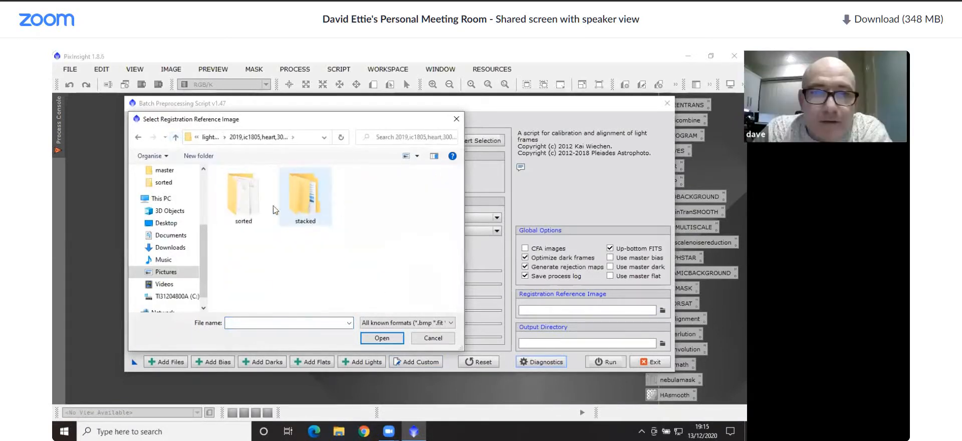
pyautogui.doubleClick(246, 200)
pyautogui.click(303, 201)
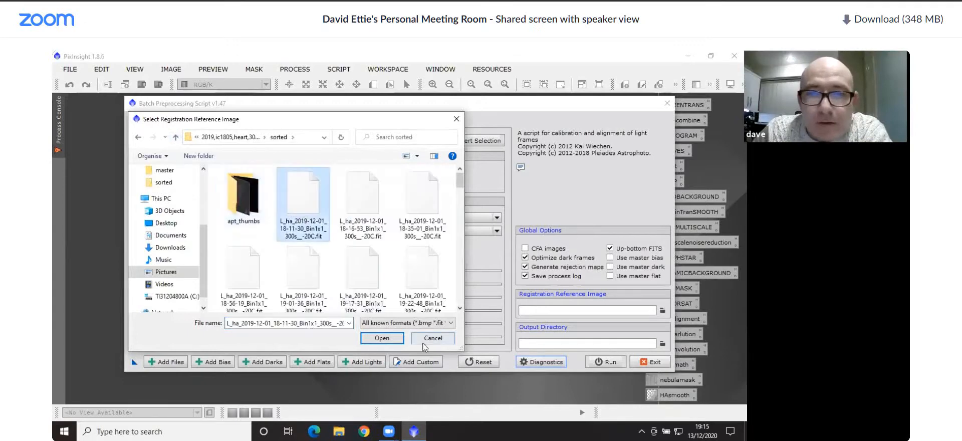
pyautogui.click(381, 338)
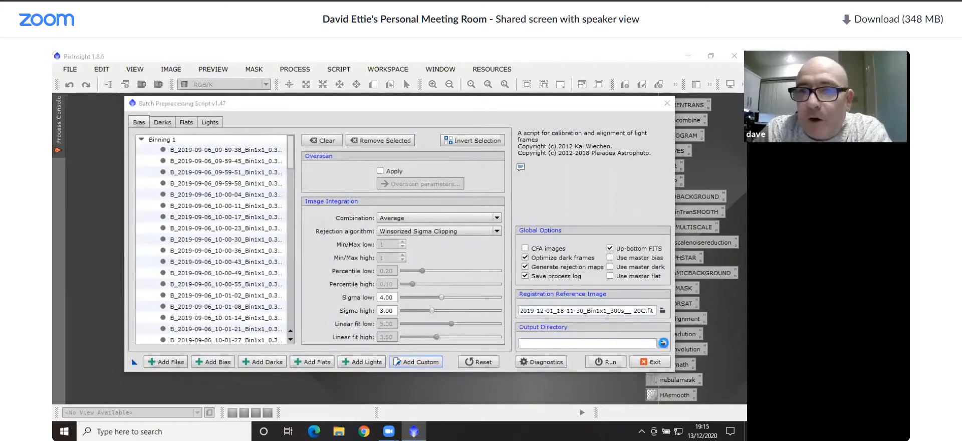
# Set the output directory to the stacked folder under 2020,ic1795,fishhead,300s,g180,o90,-20, and exit the Batch Preprocessing script
pyautogui.click(662, 343)
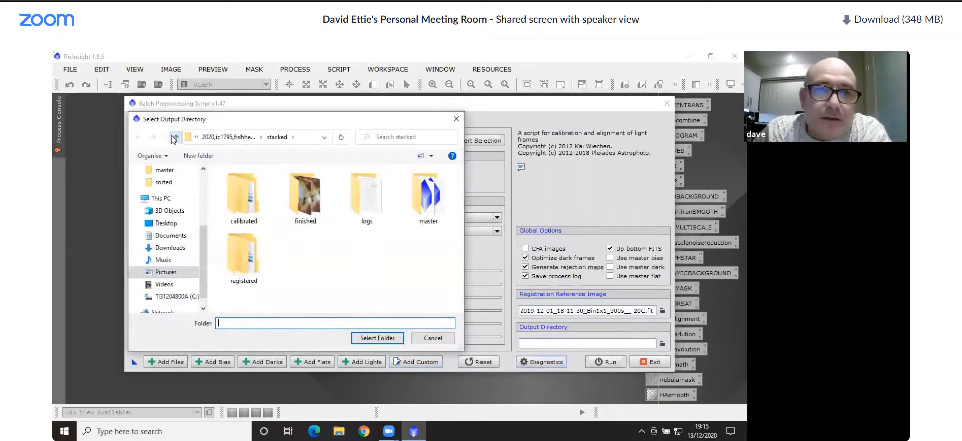
pyautogui.click(174, 138)
pyautogui.click(315, 220)
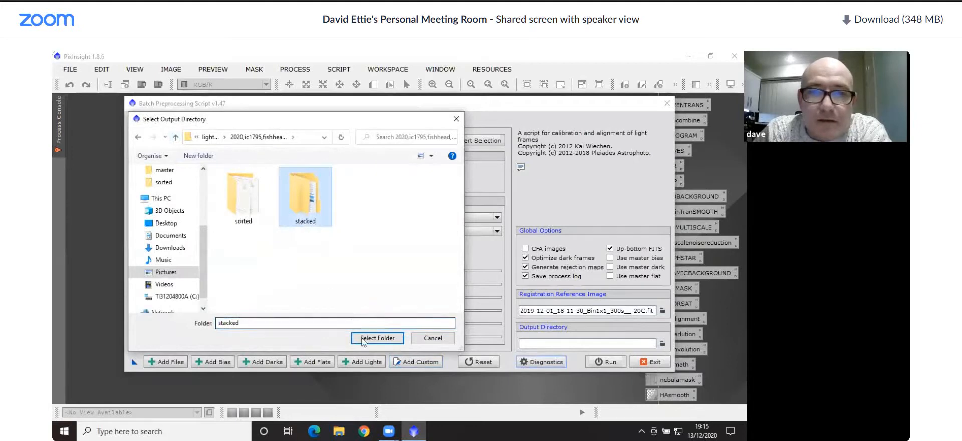
pyautogui.click(362, 338)
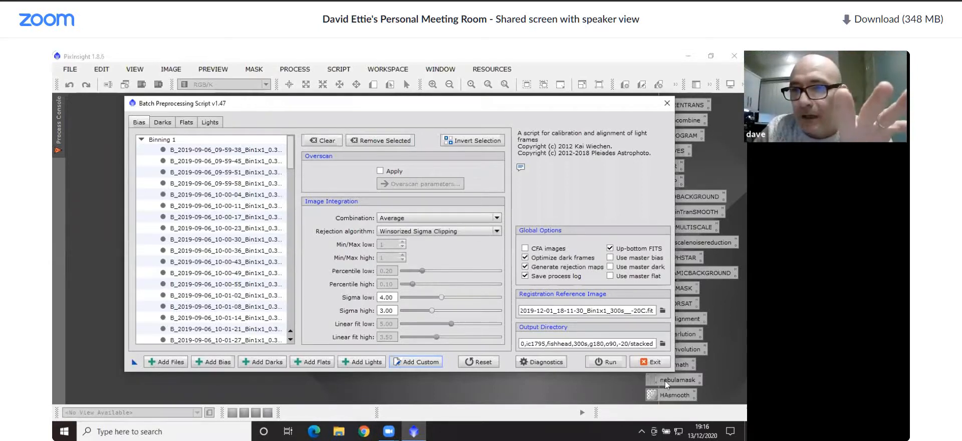
pyautogui.click(653, 361)
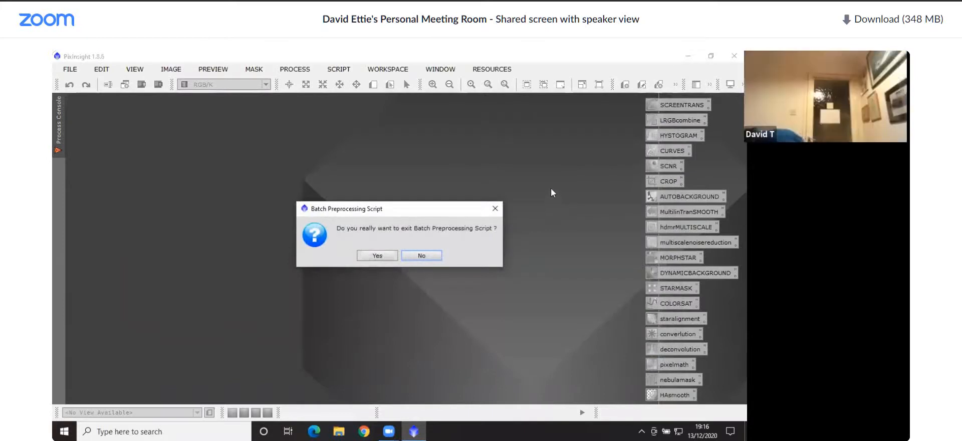
pyautogui.click(382, 256)
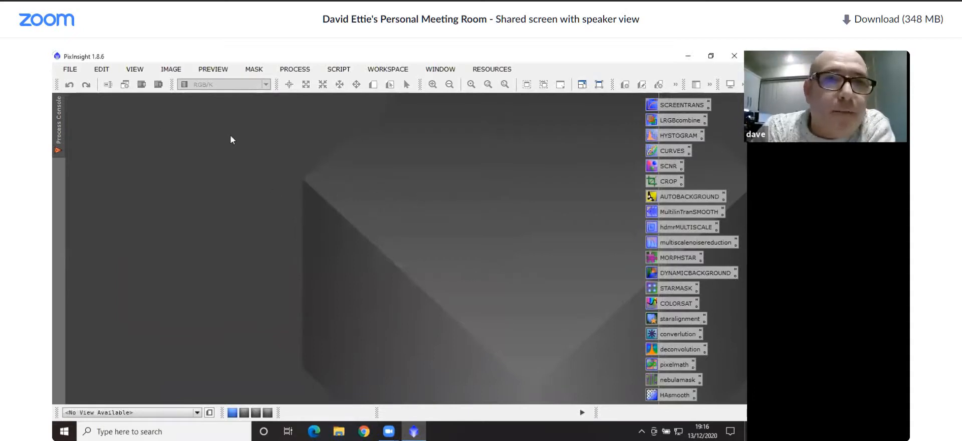
# Open copies of light-FILTER_ha-BINNING_1 and light-FILTER_o3-BINNING_1 from the stacked master folder of the 2019,ic1805,heart project
pyautogui.click(72, 69)
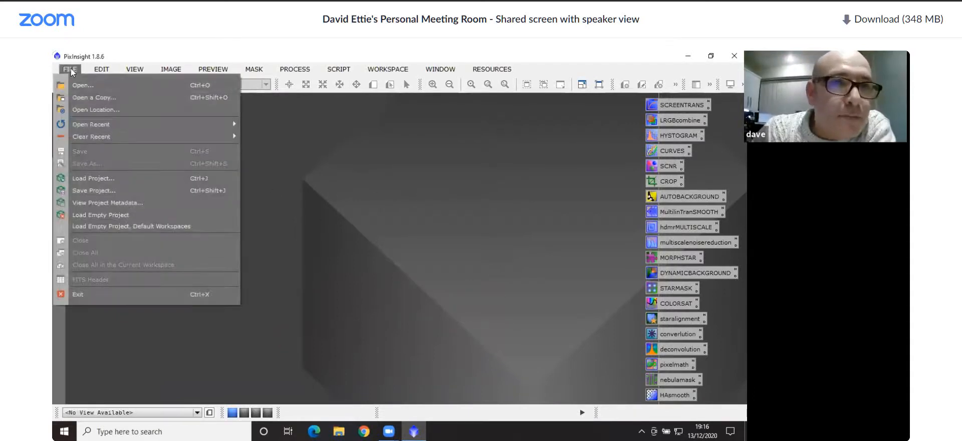
pyautogui.click(75, 94)
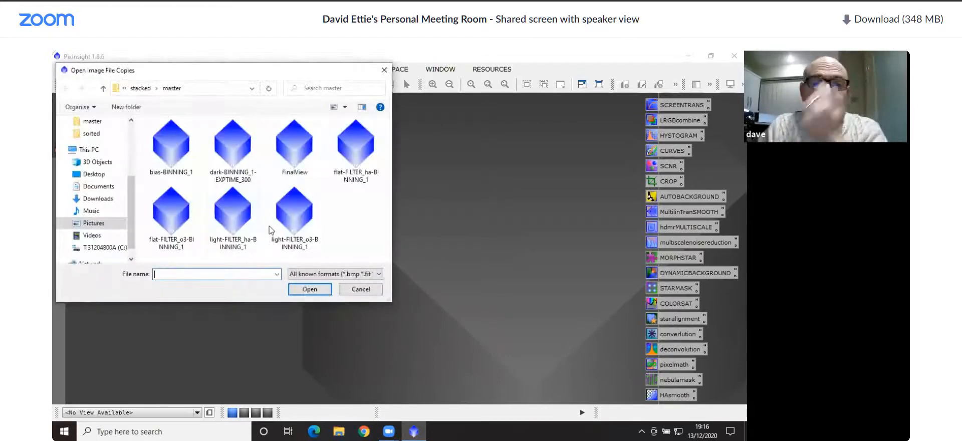
pyautogui.click(104, 88)
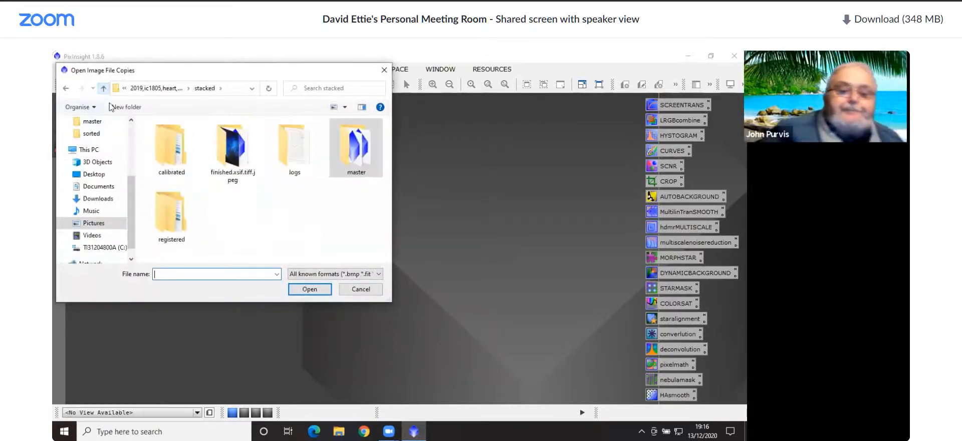
pyautogui.click(104, 89)
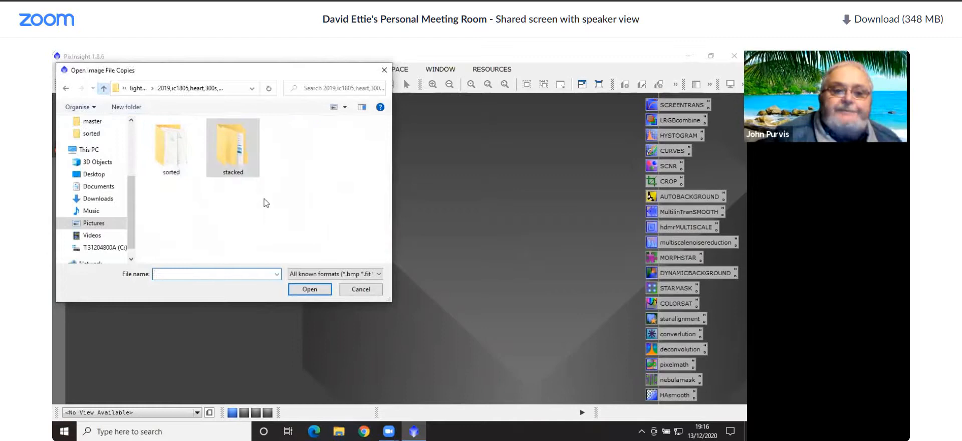
pyautogui.doubleClick(231, 158)
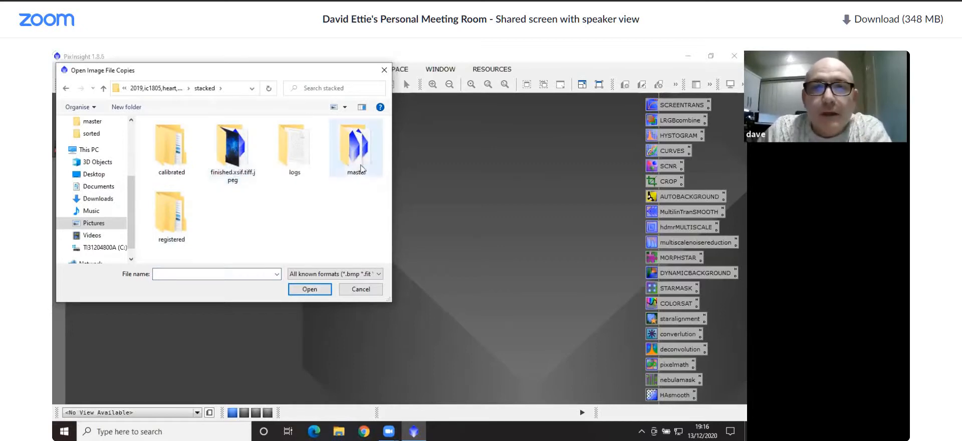
pyautogui.doubleClick(357, 148)
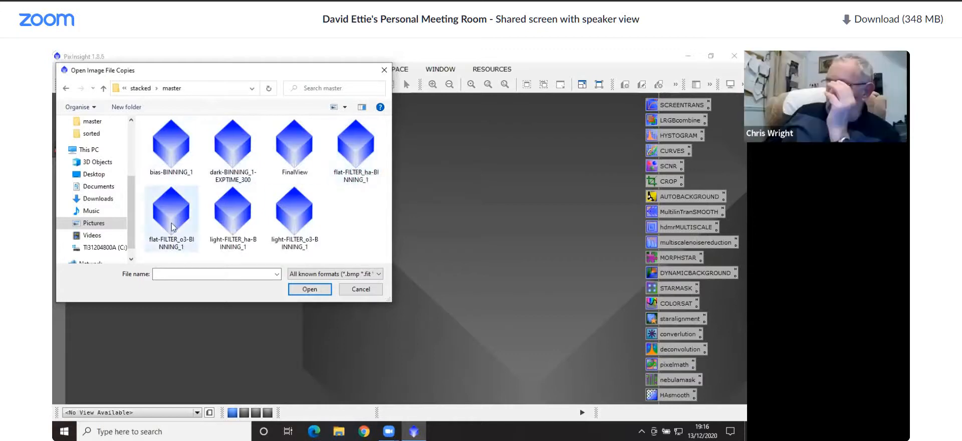
pyautogui.click(235, 218)
pyautogui.keyDown('ctrl'); pyautogui.click(292, 221); pyautogui.keyUp('ctrl')
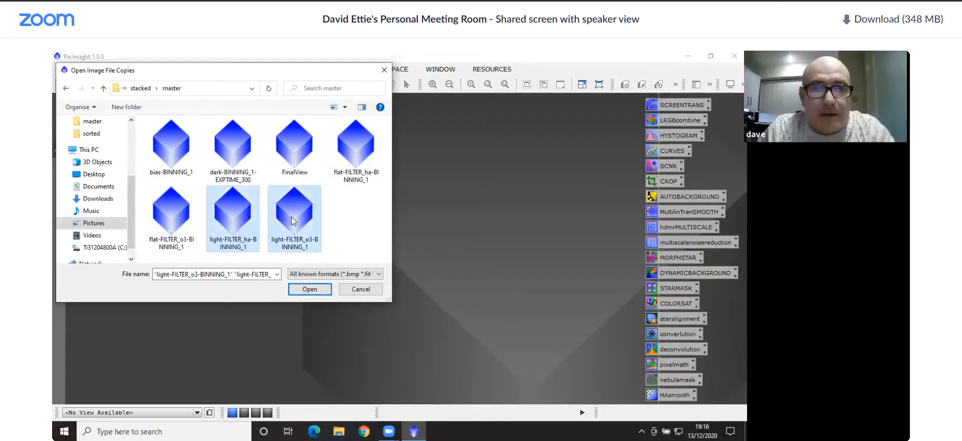
pyautogui.click(314, 291)
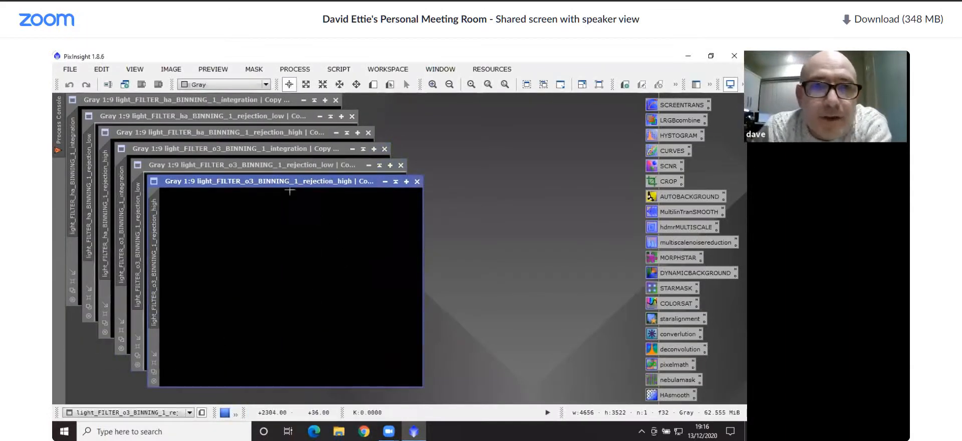
# Close the rejection_low and rejection_high images of both filters and move the o3 integration image clear of the ha one
pyautogui.click(417, 181)
pyautogui.click(401, 165)
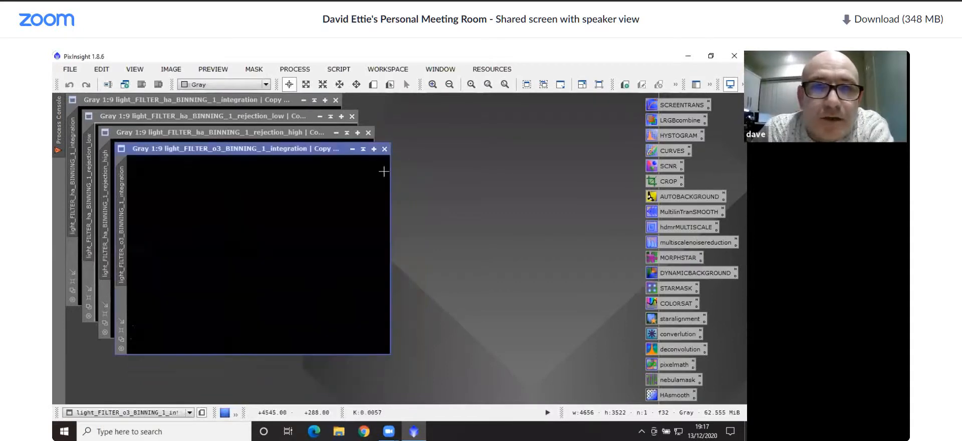
pyautogui.moveTo(274, 151); pyautogui.dragTo(318, 224)
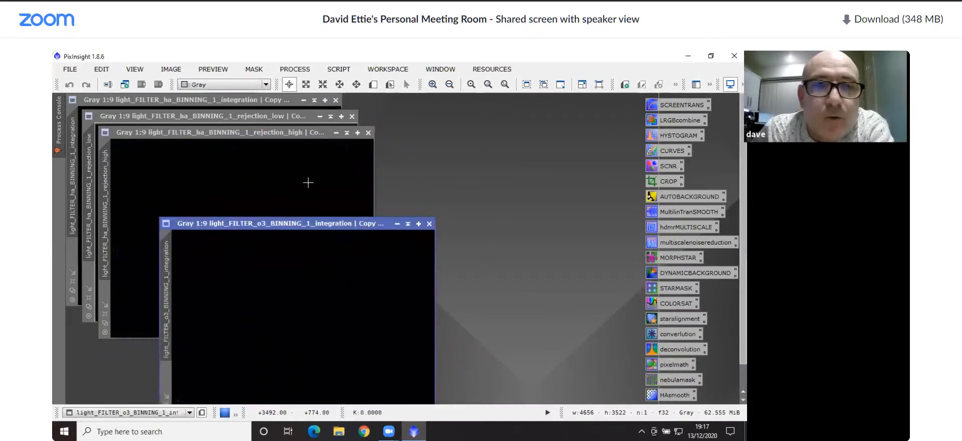
pyautogui.click(368, 132)
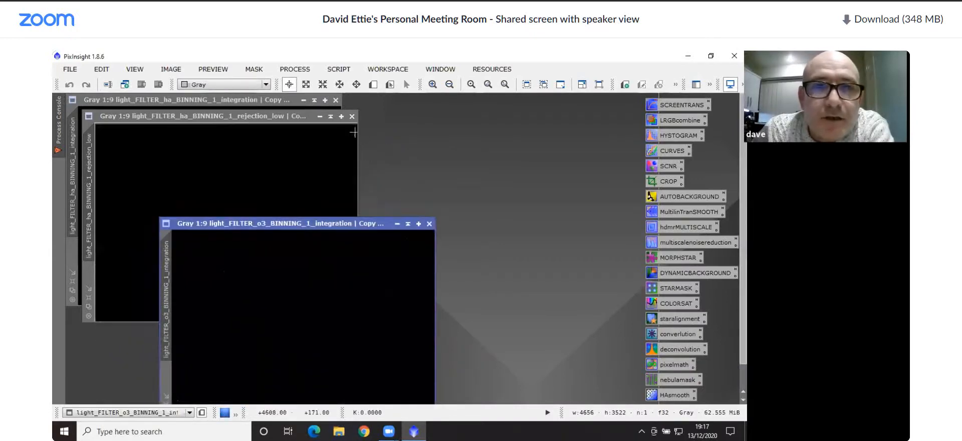
pyautogui.click(351, 116)
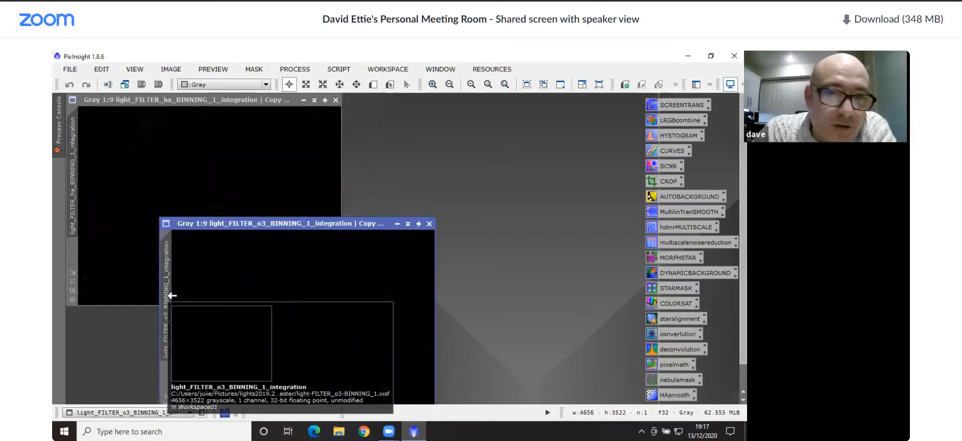
# Change the identifier of the light_FILTER_o3_BINNING_1_integration image to o3
pyautogui.rightClick(168, 299)
pyautogui.click(200, 334)
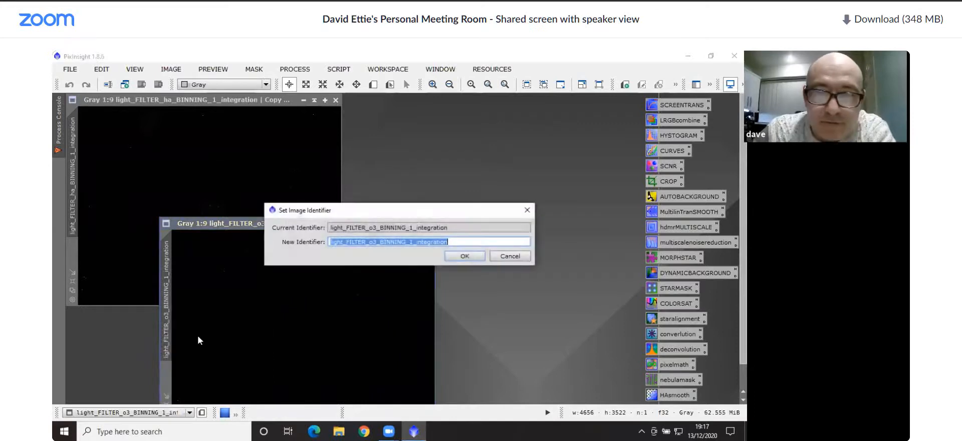
pyautogui.write('o3')
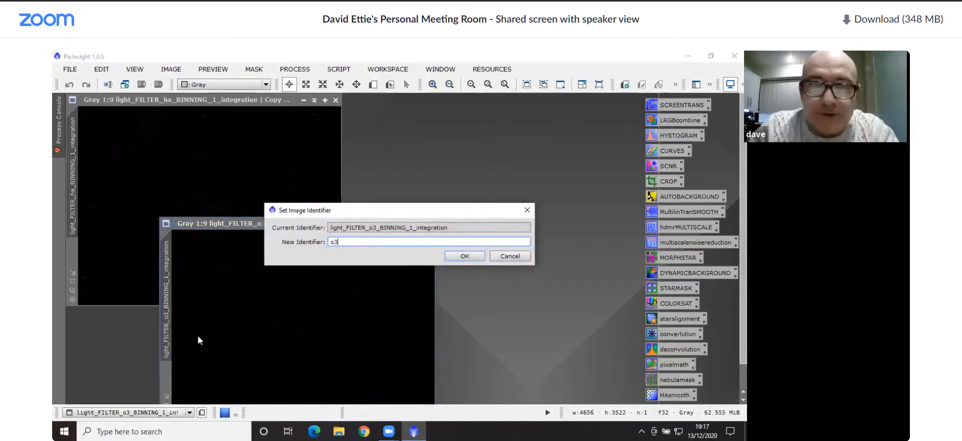
pyautogui.click(472, 259)
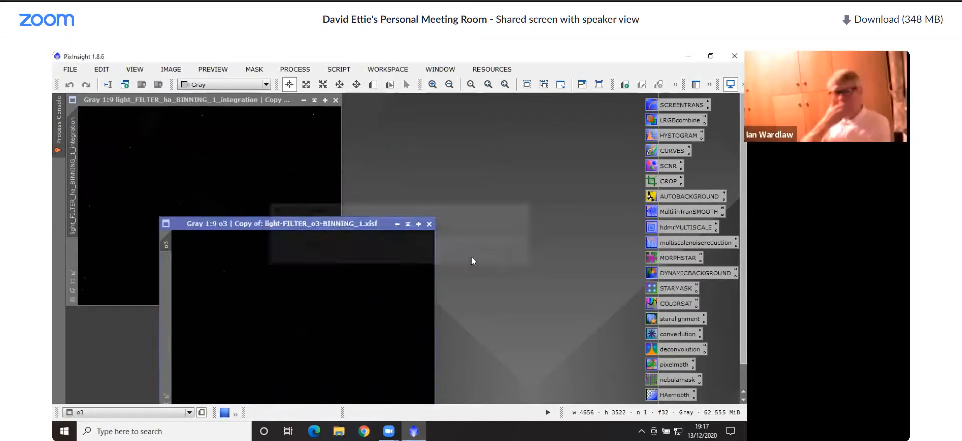
# Change the light_FILTER_ha_BINNING_1_integration identifier to ha, and iconize the o3 image with its icon parked below the ha image
pyautogui.click(229, 148)
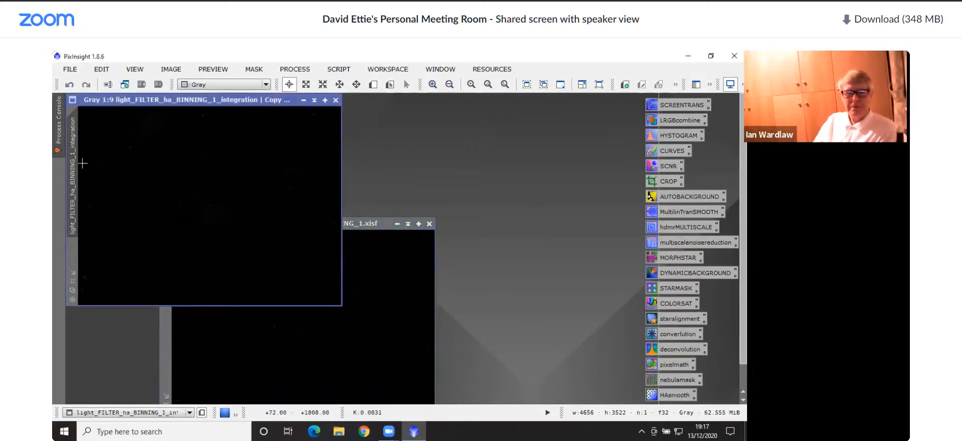
pyautogui.rightClick(78, 170)
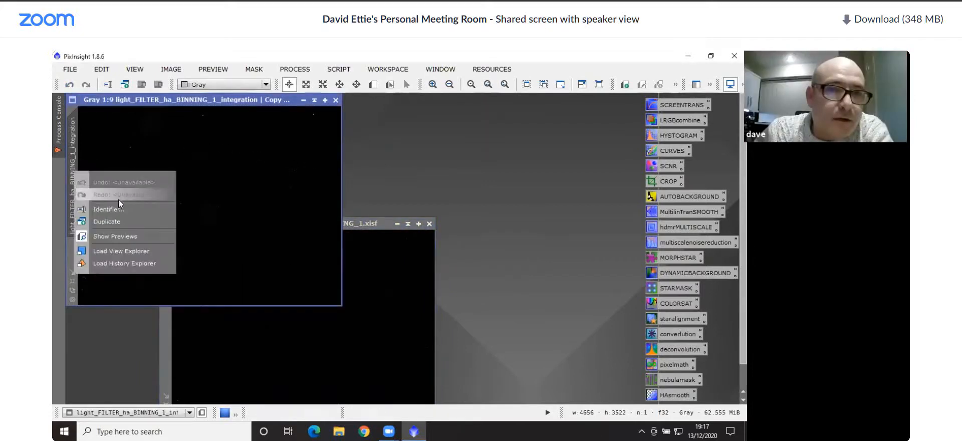
pyautogui.click(109, 209)
pyautogui.write('ha')
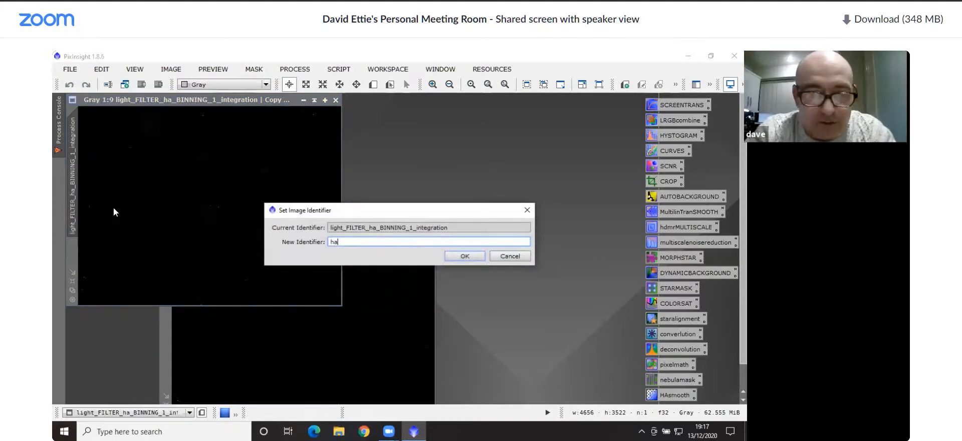
pyautogui.click(465, 256)
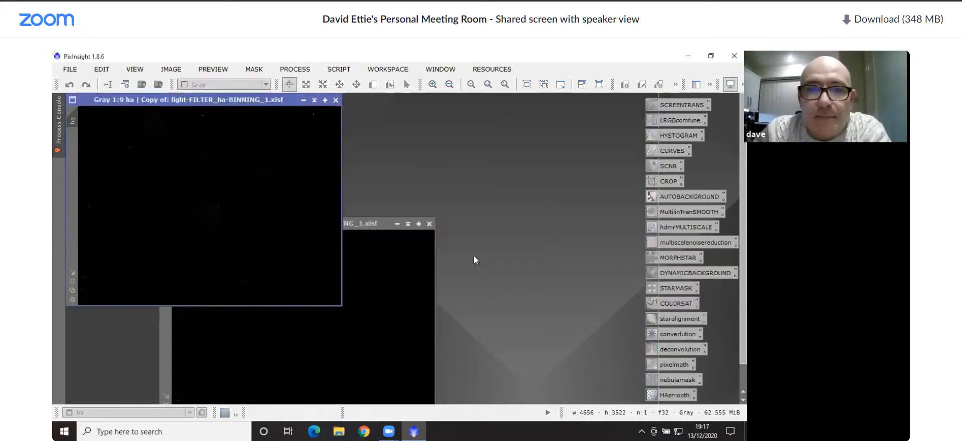
pyautogui.click(399, 226)
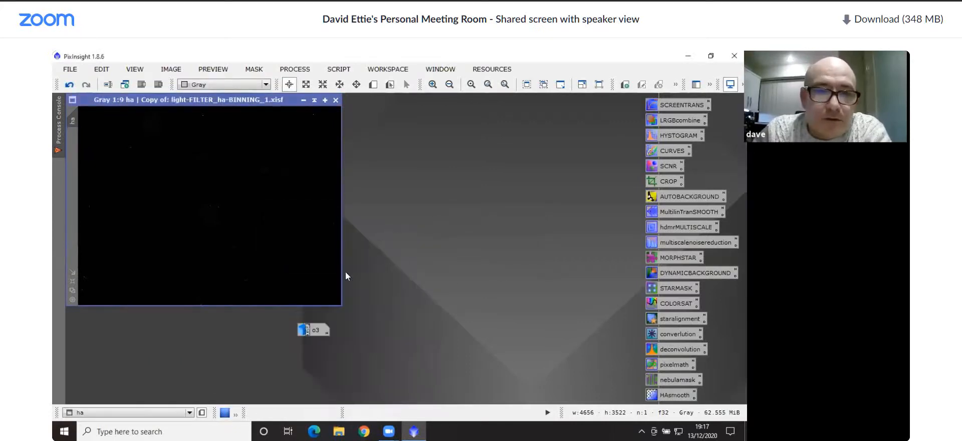
pyautogui.moveTo(307, 329); pyautogui.dragTo(90, 392)
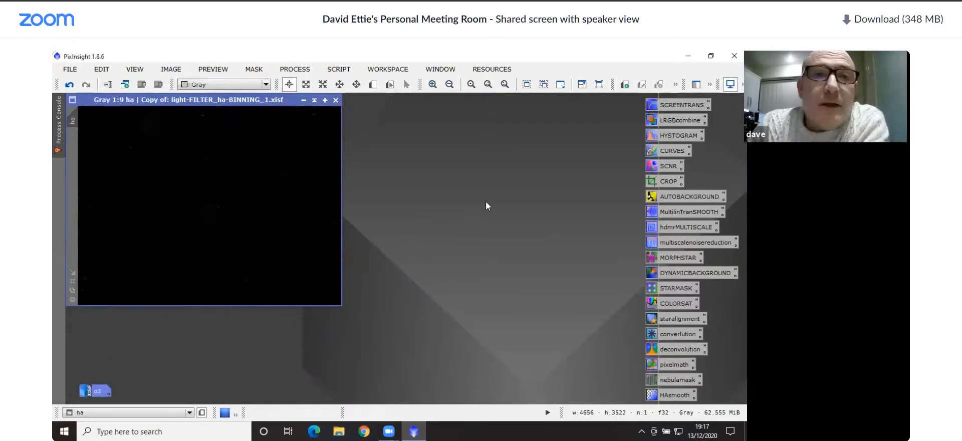
# Open HistogramTransformation with a real-time preview of the ha image and lower the RGB/K midtones to about 0.2025
pyautogui.doubleClick(671, 136)
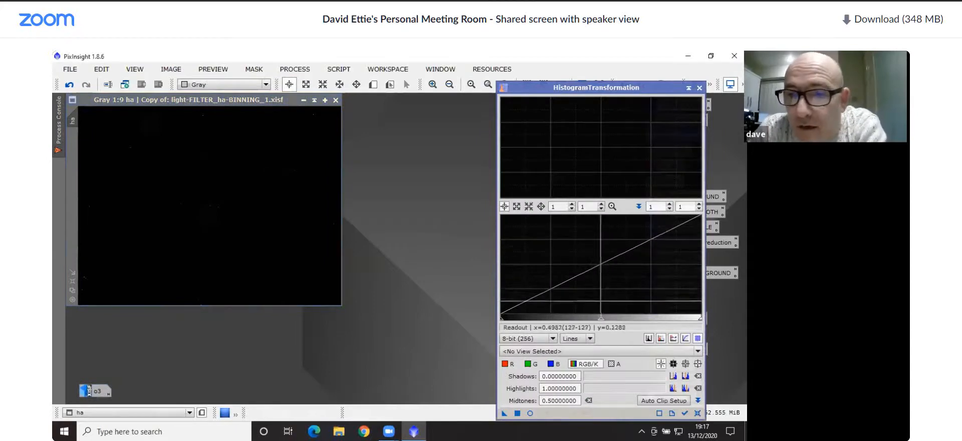
pyautogui.moveTo(599, 323)
pyautogui.mouseDown()
pyautogui.moveTo(514, 323)
pyautogui.moveTo(600, 322)
pyautogui.mouseUp()
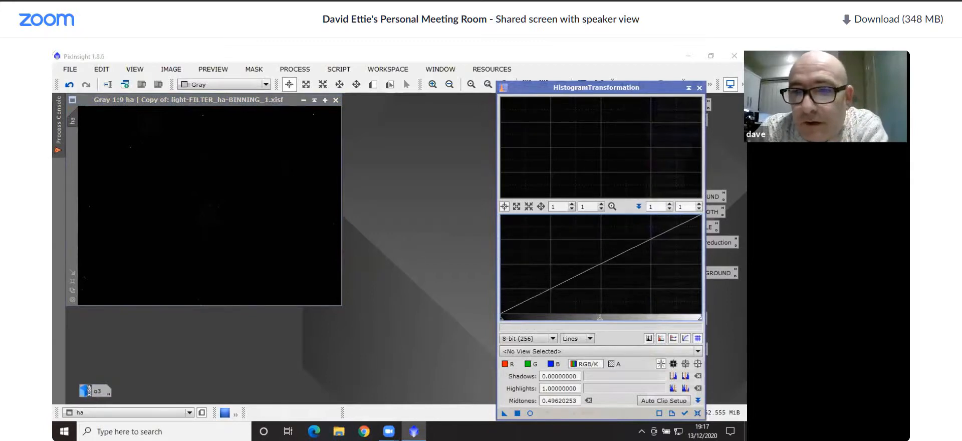
pyautogui.click(529, 412)
pyautogui.moveTo(600, 323); pyautogui.dragTo(541, 324)
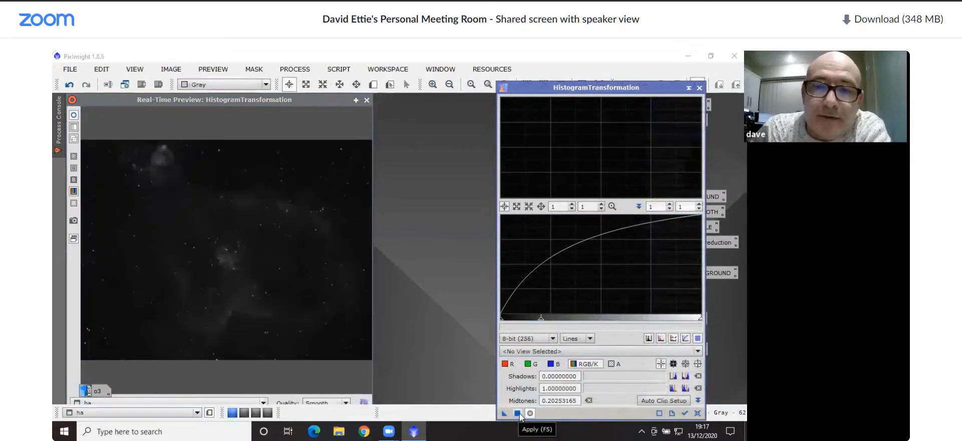
# Apply the histogram stretch to the ha image three times in a row
pyautogui.click(520, 415)
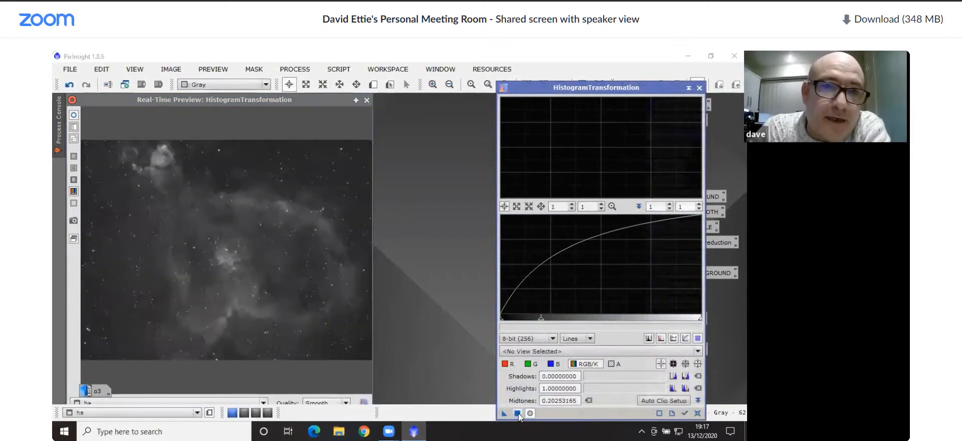
pyautogui.click(519, 416)
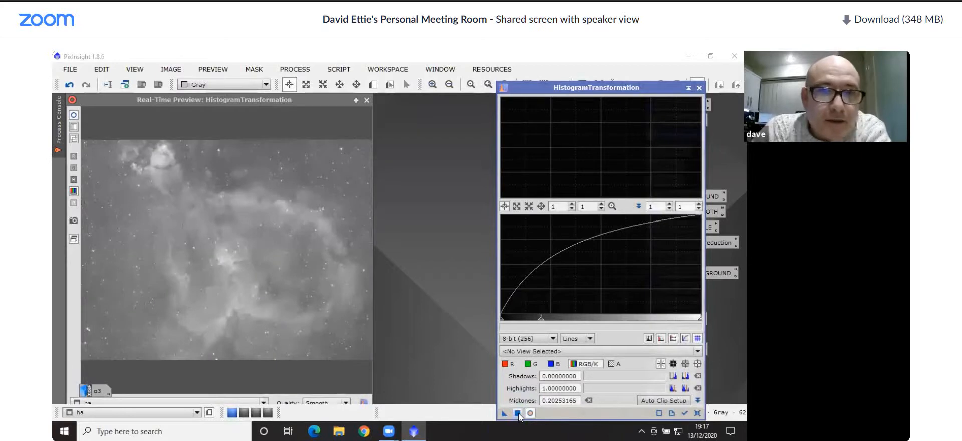
pyautogui.click(519, 416)
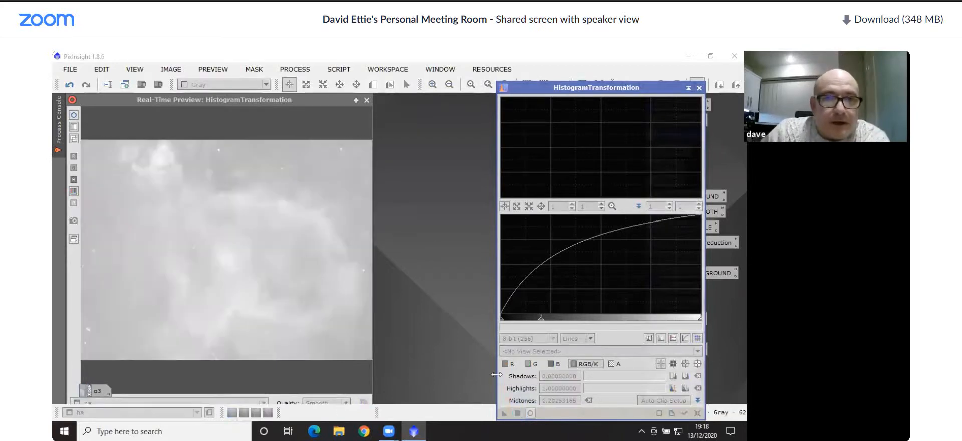
# Close the real-time preview and move the HistogramTransformation window clear of the process icons
pyautogui.click(364, 102)
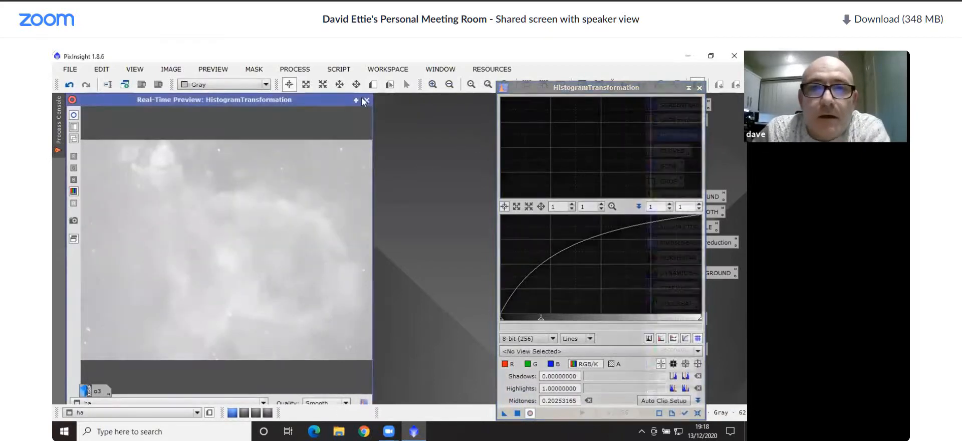
pyautogui.click(366, 101)
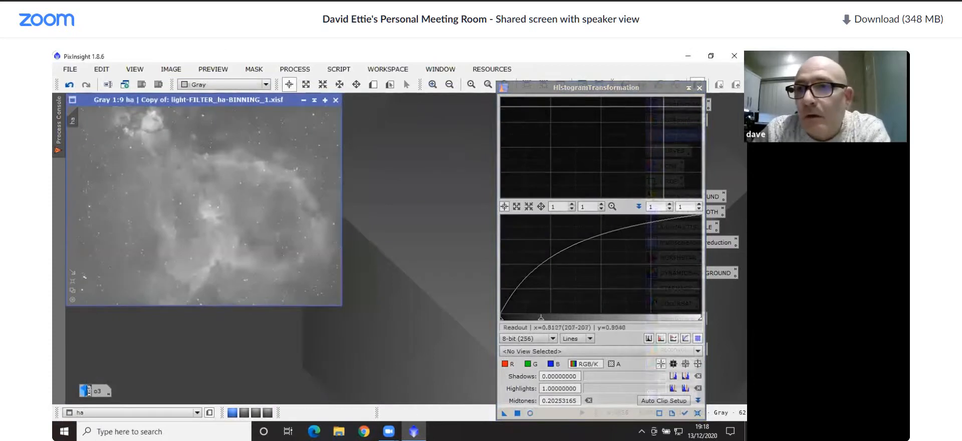
pyautogui.click(546, 93)
pyautogui.moveTo(568, 110); pyautogui.dragTo(568, 109)
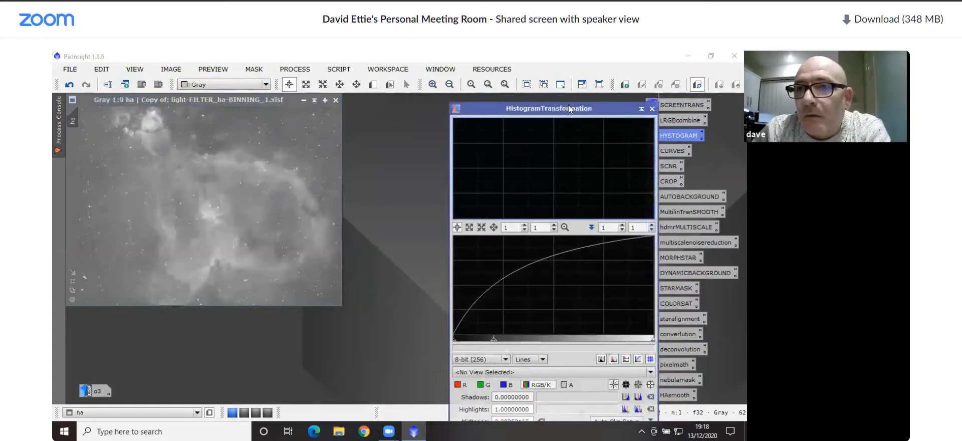
# Close HistogramTransformation, open the HAsmooth TGVDenoise process in CIE L*a*b* mode and apply it to the ha image
pyautogui.click(651, 108)
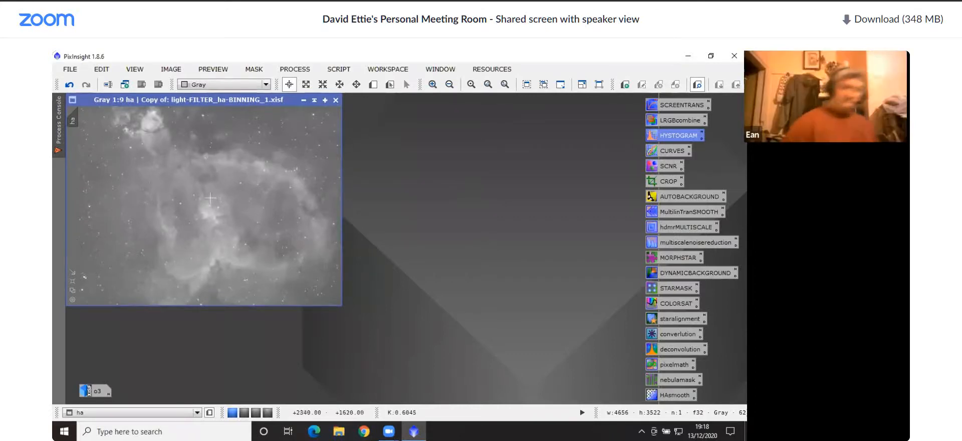
pyautogui.scroll(10, 211, 205)
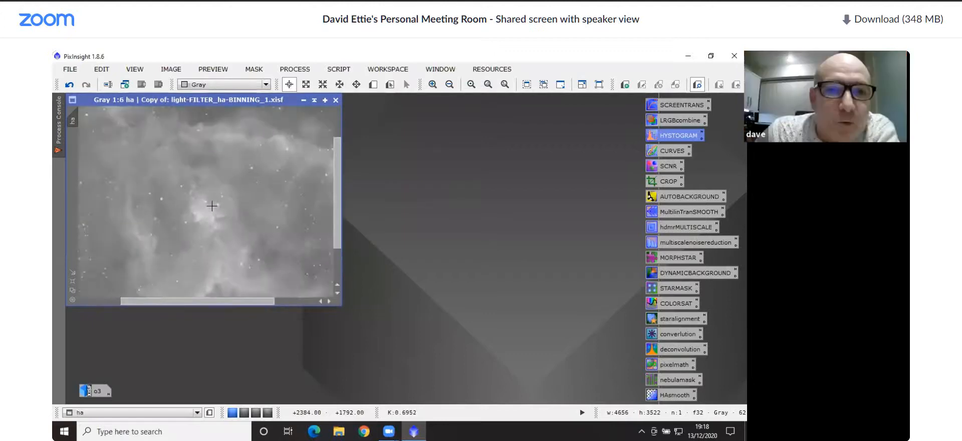
pyautogui.scroll(2, 211, 205)
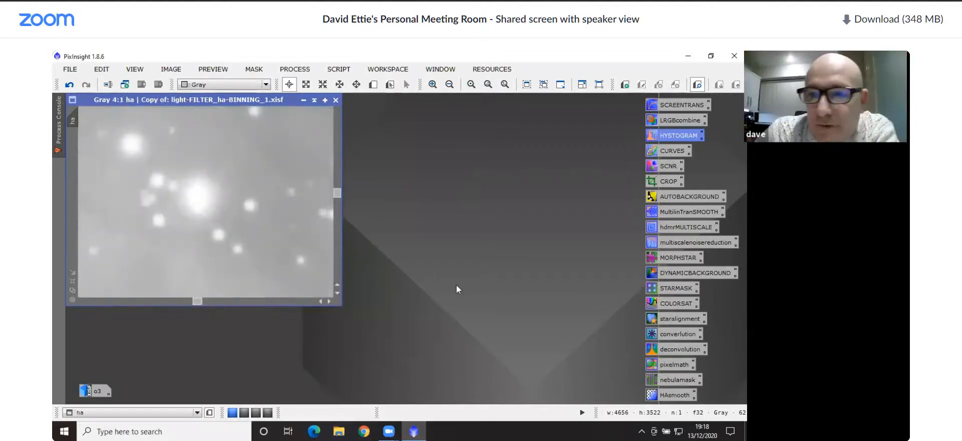
pyautogui.doubleClick(672, 395)
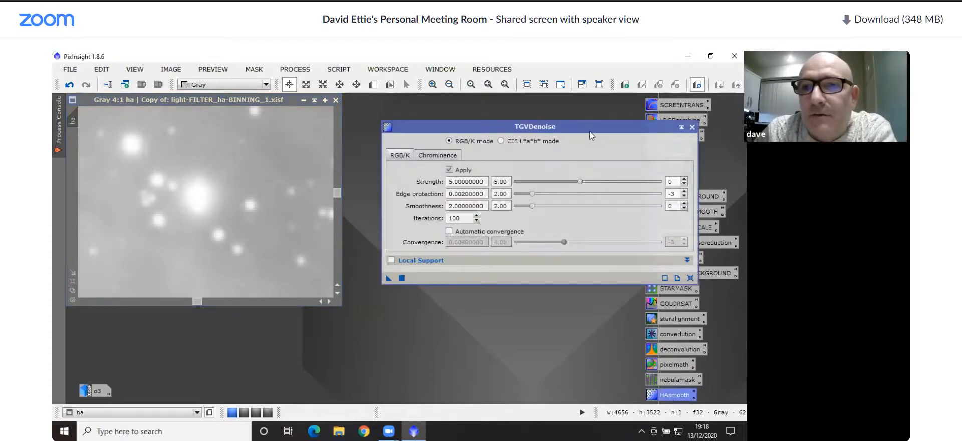
pyautogui.click(501, 142)
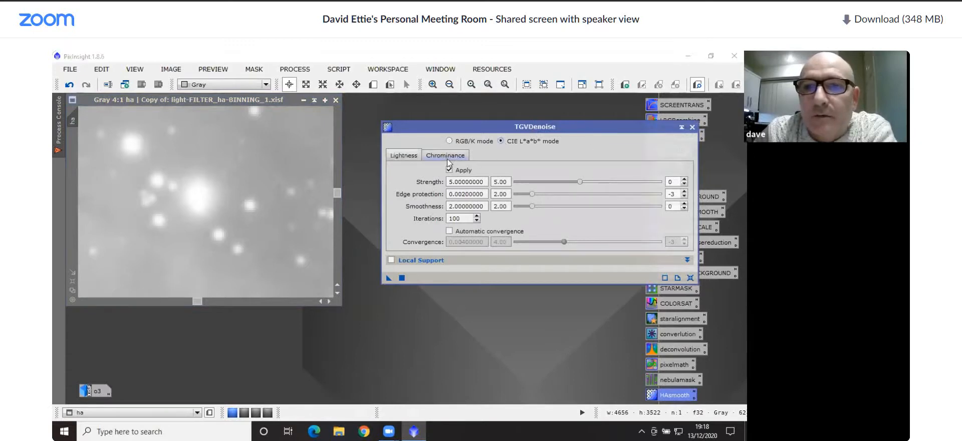
pyautogui.click(445, 155)
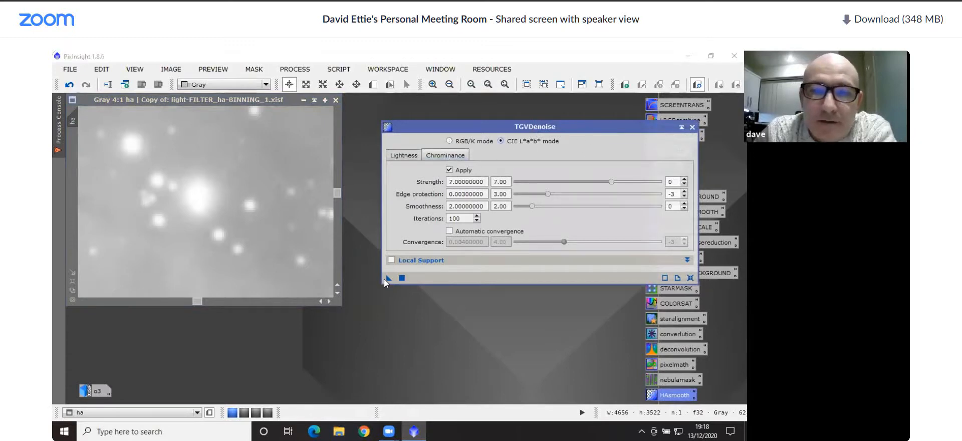
pyautogui.moveTo(386, 278); pyautogui.dragTo(247, 218)
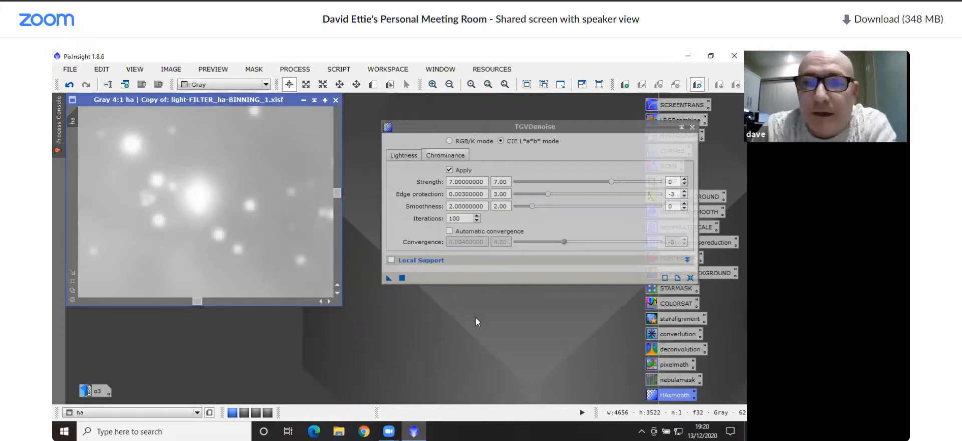
# Inspect the stars and faint background of the denoised ha image up close, and run TGVDenoise on it a second time
pyautogui.scroll(-2, 251, 203)
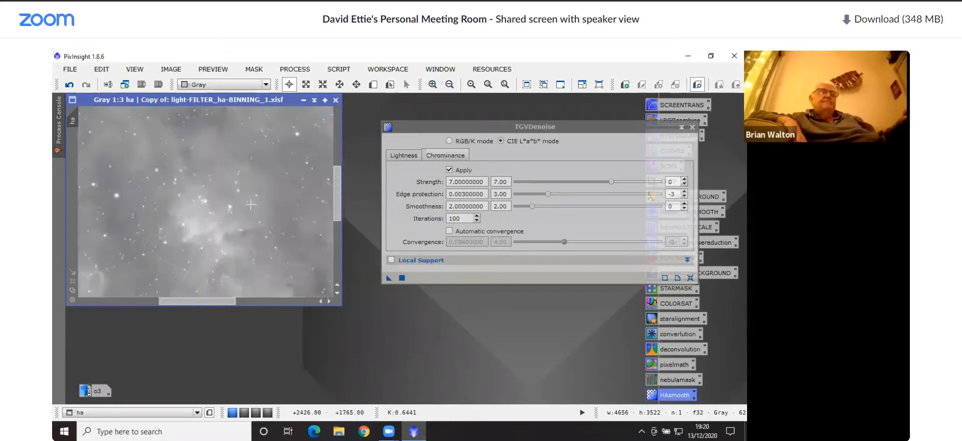
pyautogui.scroll(4, 247, 205)
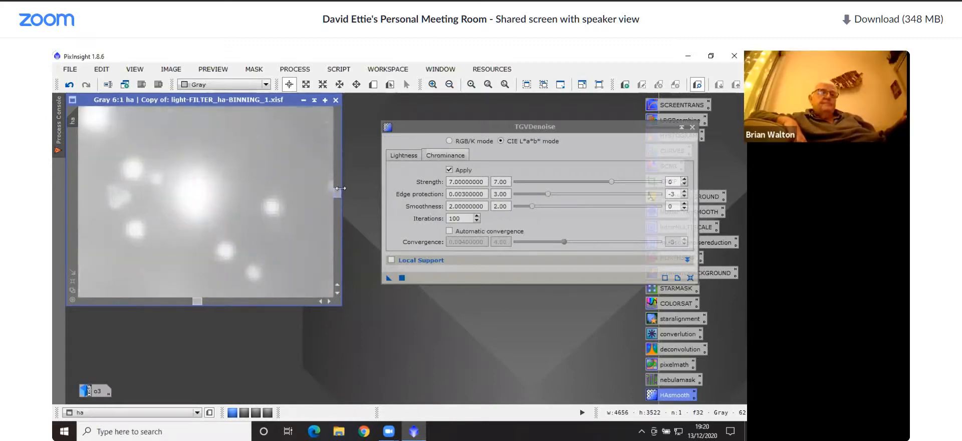
pyautogui.moveTo(334, 194)
pyautogui.mouseDown()
pyautogui.moveTo(338, 185)
pyautogui.moveTo(338, 203)
pyautogui.mouseUp()
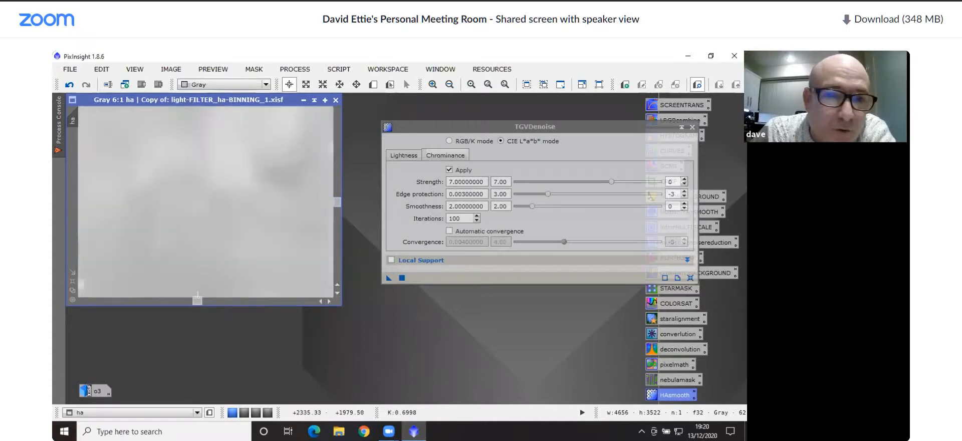
pyautogui.moveTo(197, 301); pyautogui.dragTo(137, 299)
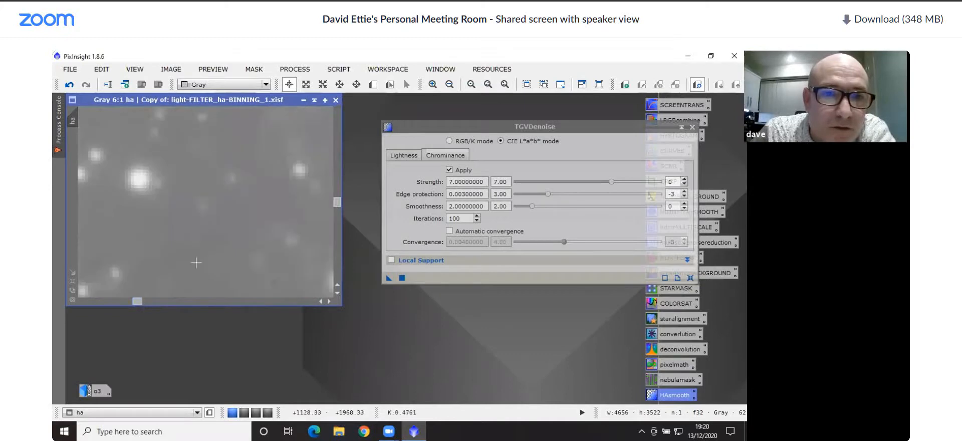
pyautogui.click(388, 279)
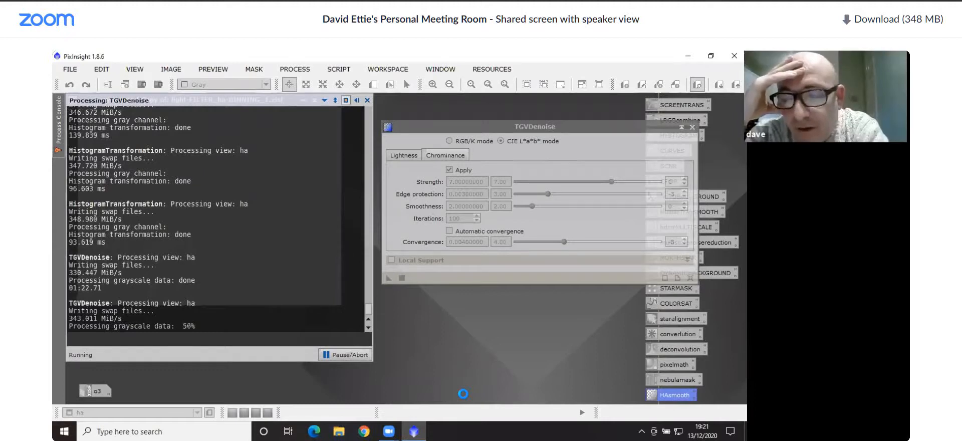
pyautogui.press('XF86AudioLowerVolume')
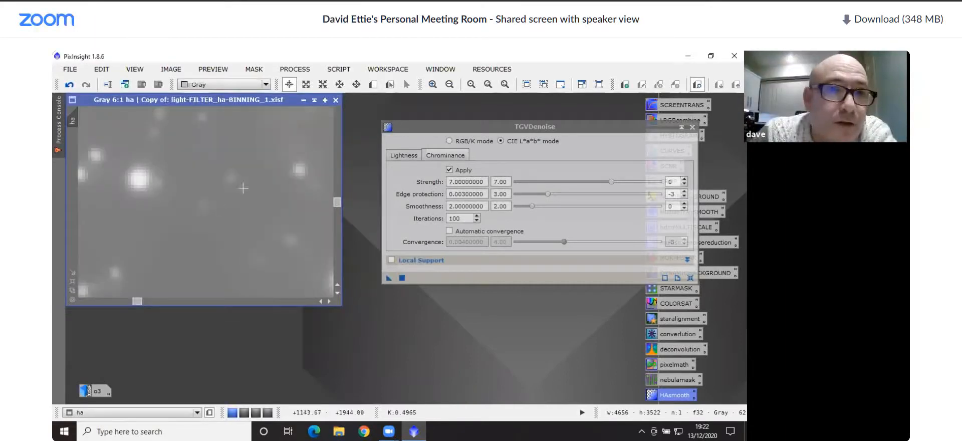
# Compare the ha image before and after the second denoise by undoing and restoring it, and check the whole nebula
pyautogui.click(69, 85)
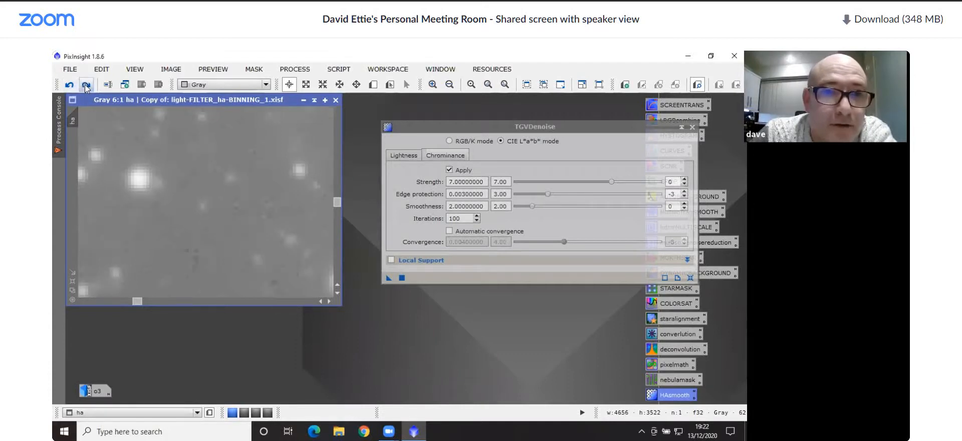
pyautogui.scroll(-12, 211, 211)
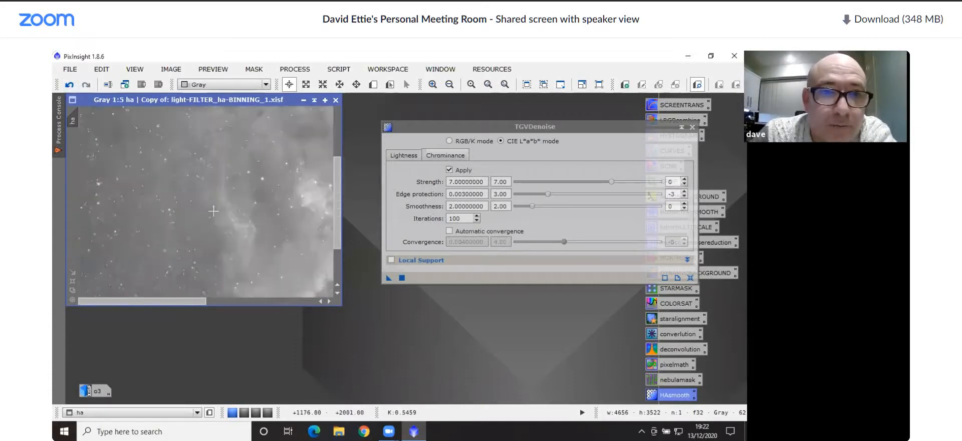
pyautogui.scroll(1, 210, 211)
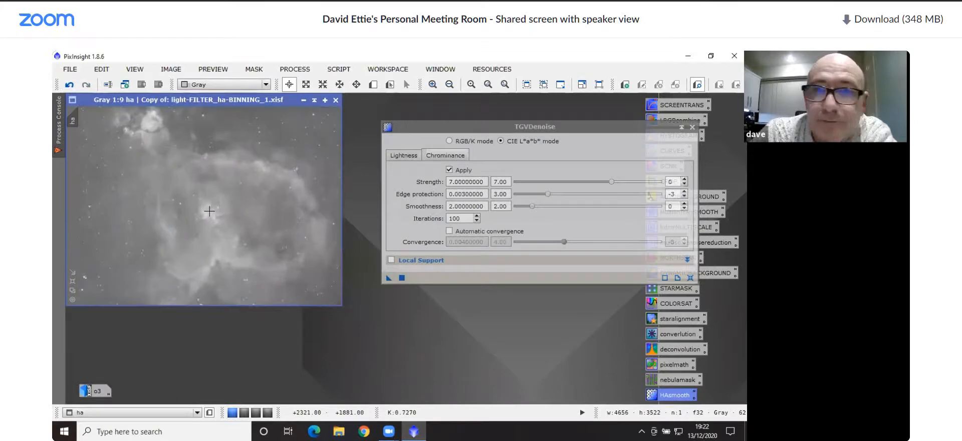
# Close TGVDenoise, iconize the ha image and park its icon in the corner of the workspace
pyautogui.click(692, 126)
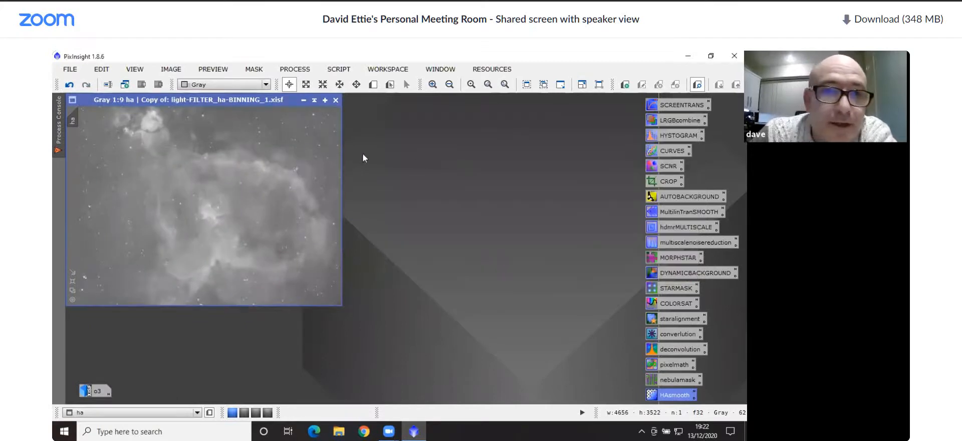
pyautogui.click(303, 100)
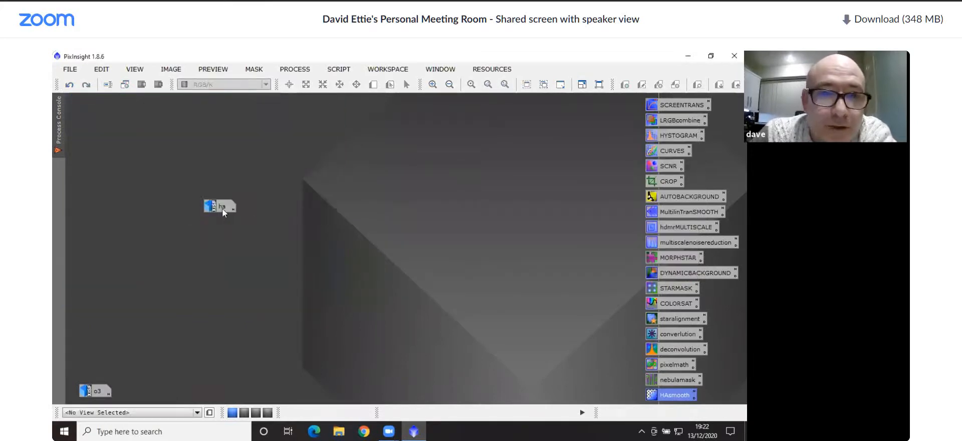
pyautogui.moveTo(222, 210); pyautogui.dragTo(86, 103)
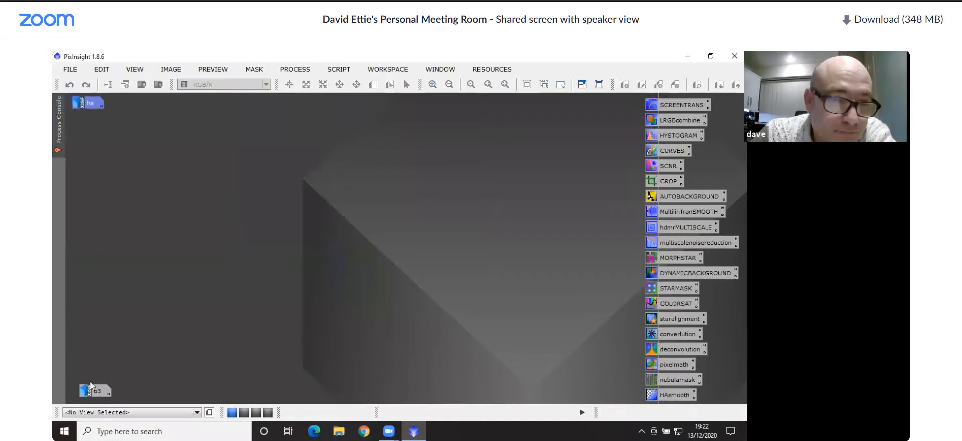
# Restore the o3 image and histogram-stretch it with a real-time preview, using RGB/K midtones of about 0.0456
pyautogui.doubleClick(93, 390)
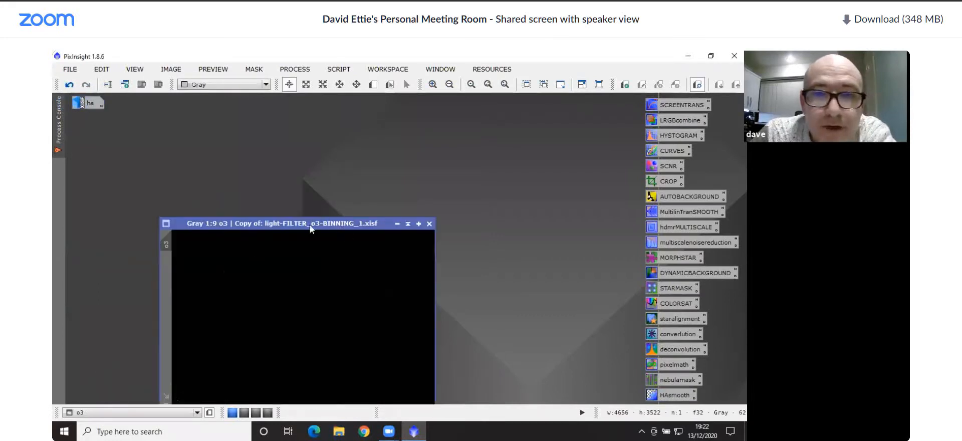
pyautogui.doubleClick(672, 133)
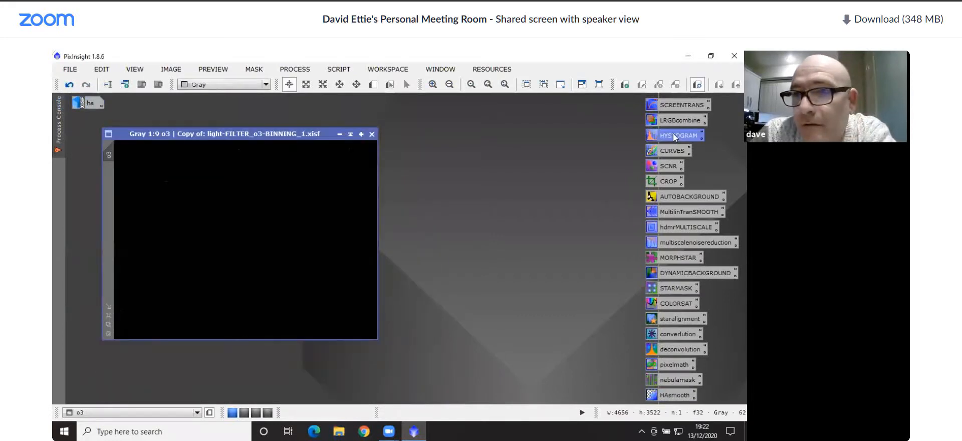
pyautogui.click(482, 413)
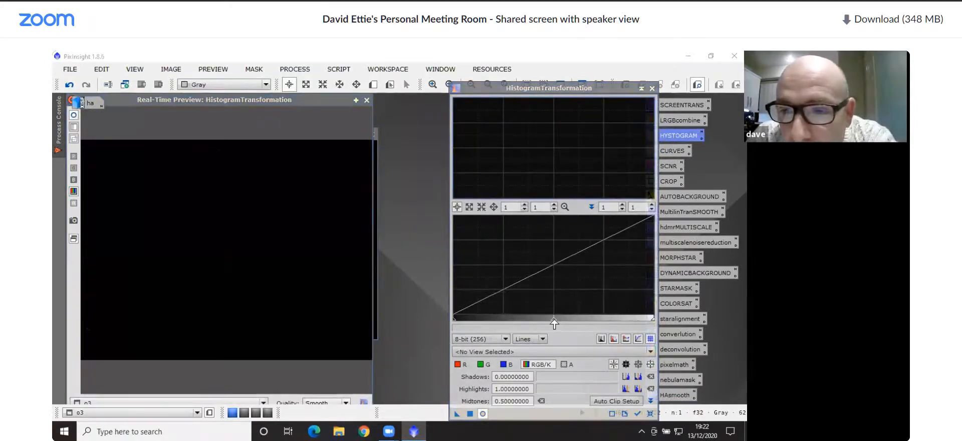
pyautogui.moveTo(554, 319); pyautogui.dragTo(461, 321)
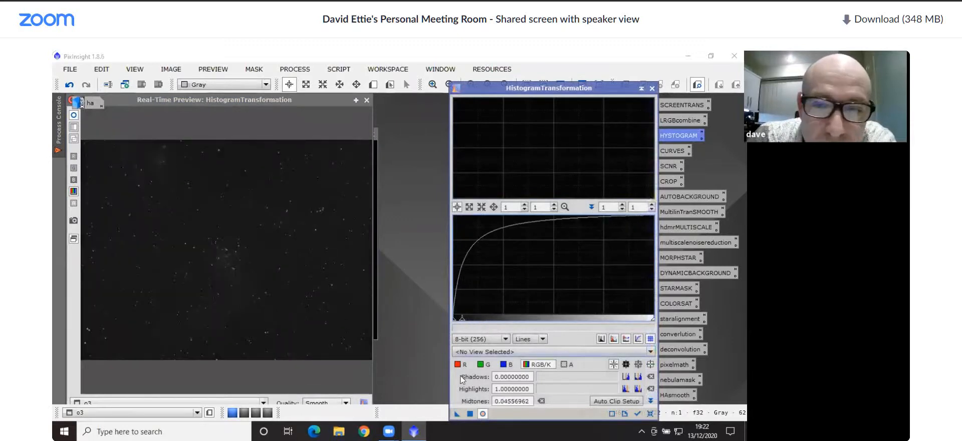
pyautogui.click(469, 414)
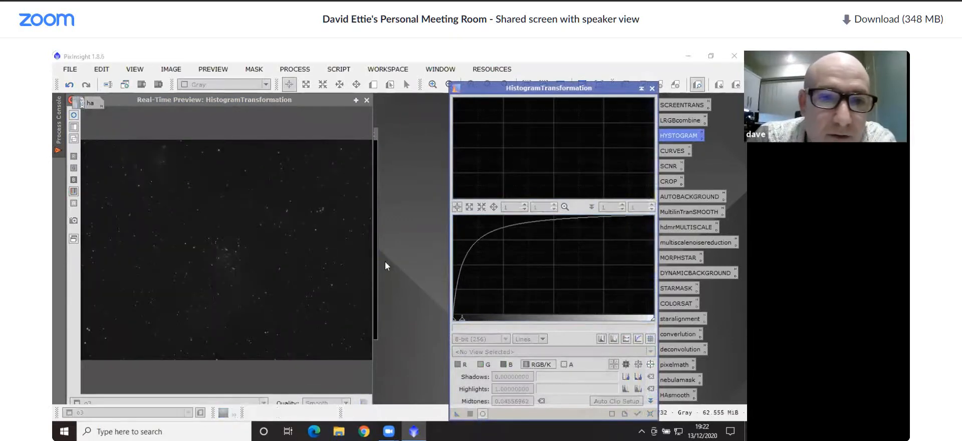
pyautogui.click(366, 100)
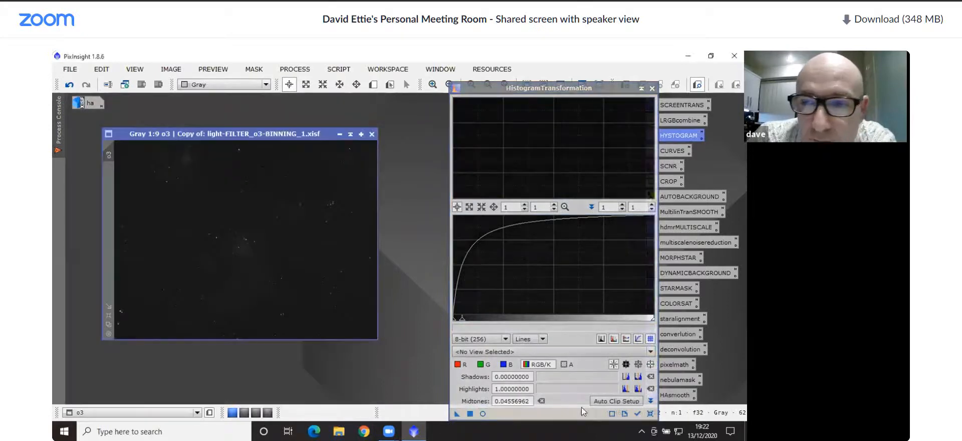
# Reset HistogramTransformation and stretch o3 again with shadows of about 0.0709 and midtones of about 0.1717, closing the tool when done
pyautogui.click(650, 413)
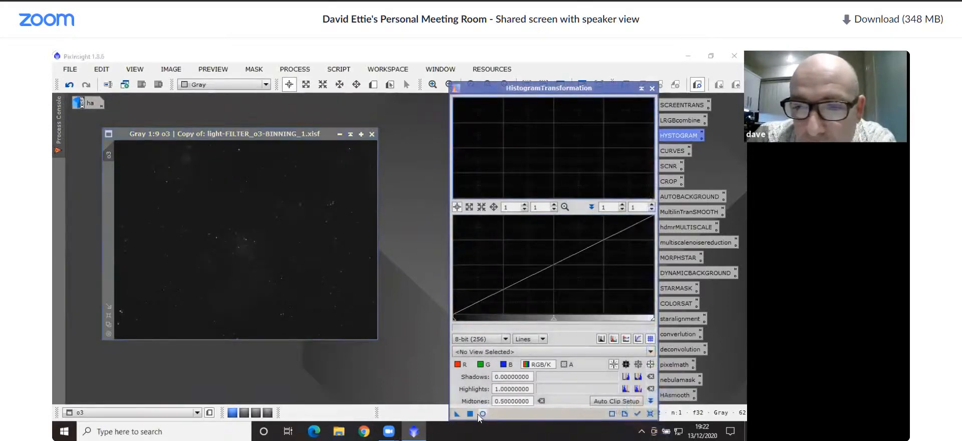
pyautogui.click(482, 412)
pyautogui.moveTo(552, 324); pyautogui.dragTo(498, 321)
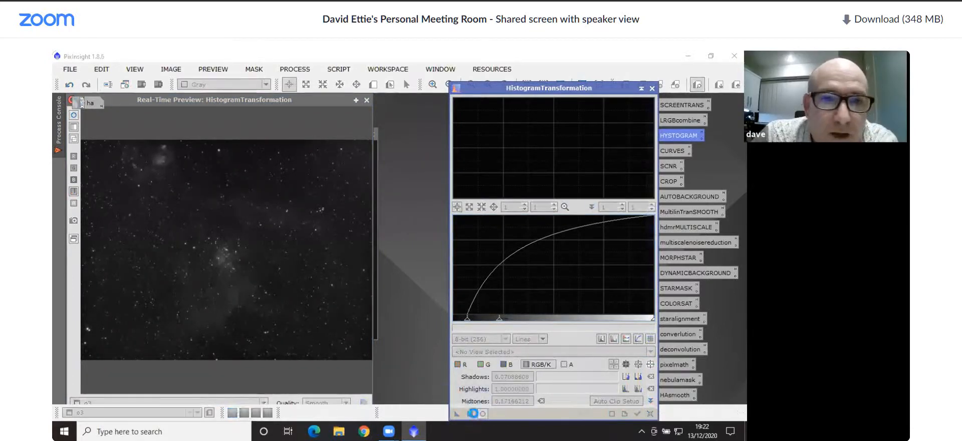
pyautogui.click(366, 101)
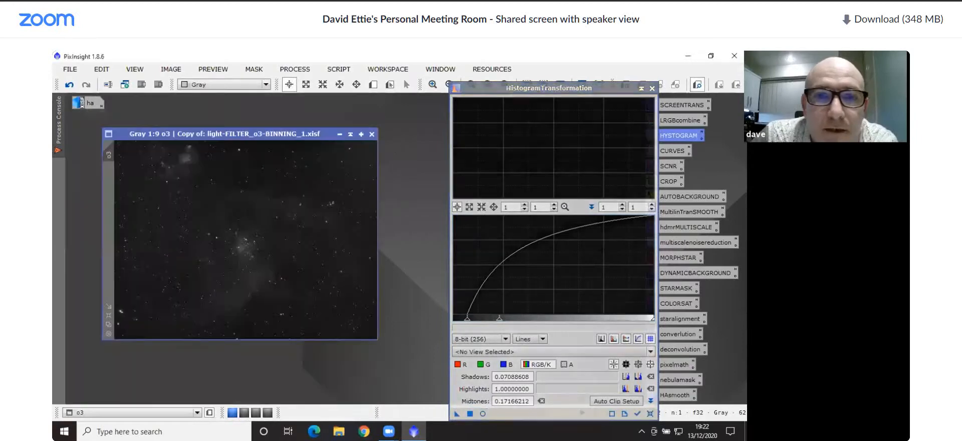
pyautogui.click(652, 89)
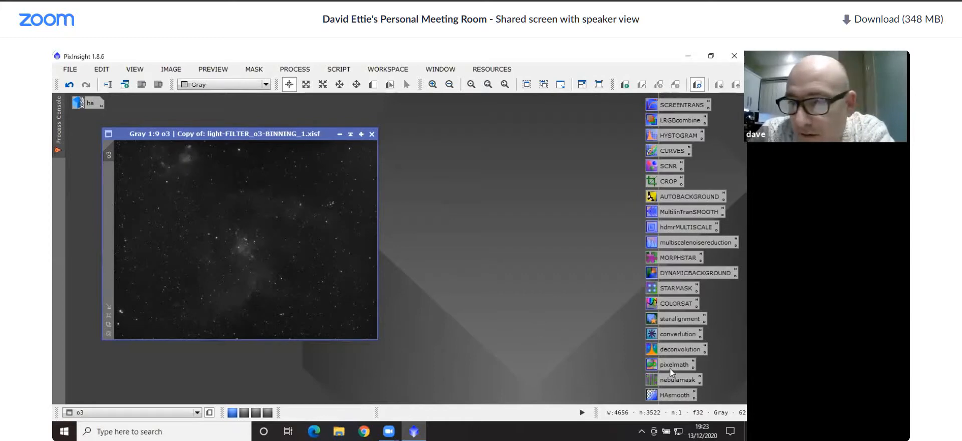
# Create a nebula mask from o3 using RangeSelection with lower limit 0.14, fuzziness 0.03 and smoothness about 49.5, checked in a real-time preview
pyautogui.doubleClick(677, 380)
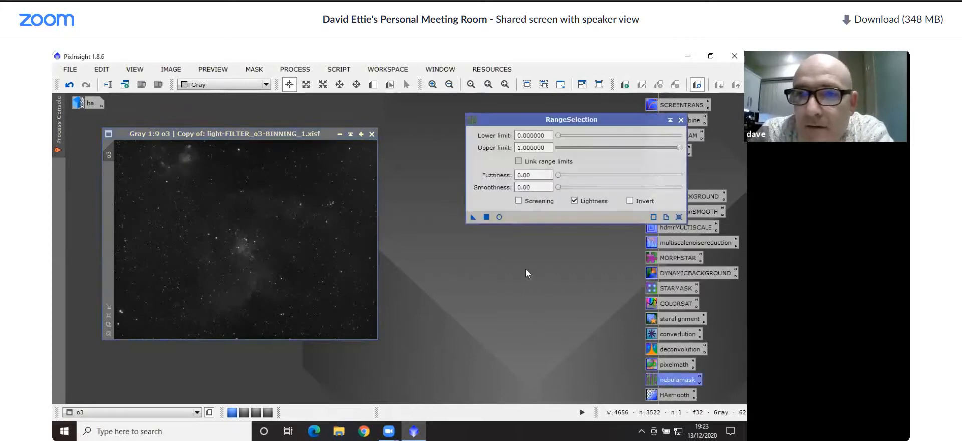
pyautogui.click(500, 217)
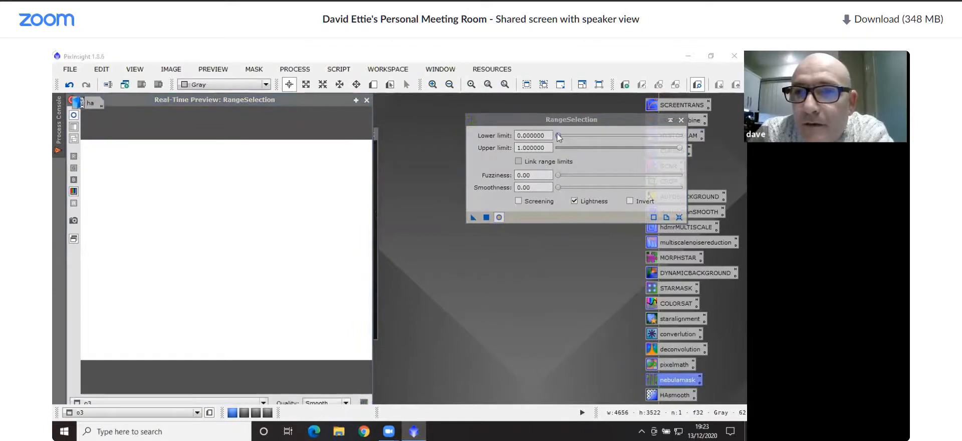
pyautogui.moveTo(558, 136); pyautogui.dragTo(576, 136)
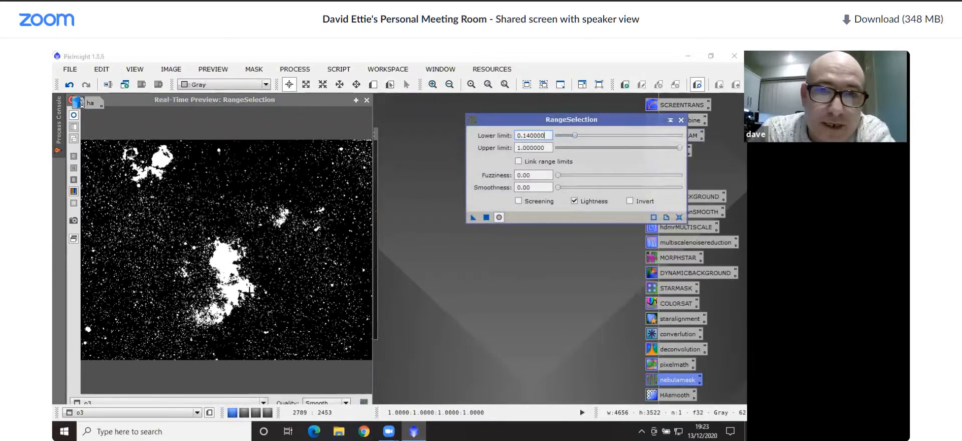
pyautogui.click(561, 175)
pyautogui.moveTo(560, 176); pyautogui.dragTo(563, 176)
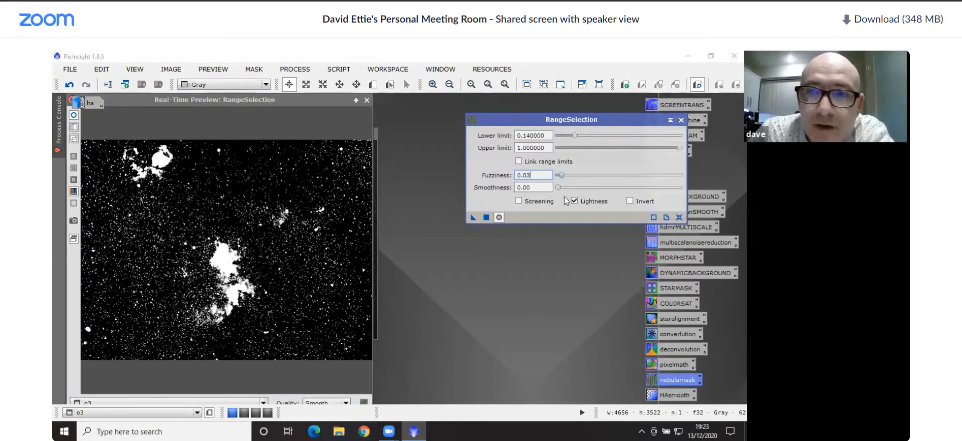
pyautogui.moveTo(560, 191); pyautogui.dragTo(619, 193)
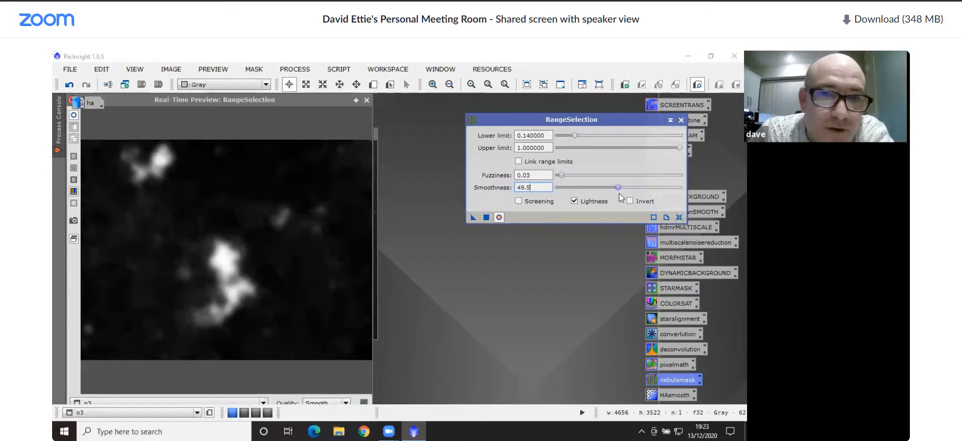
pyautogui.click(484, 218)
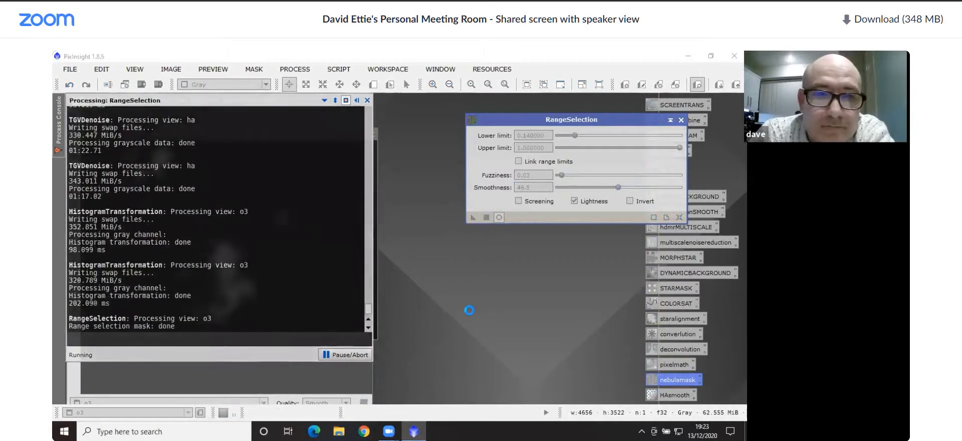
# Close RangeSelection, apply range_mask as the mask on o3, then iconize the mask and park its icon above the workspace's centre
pyautogui.click(681, 120)
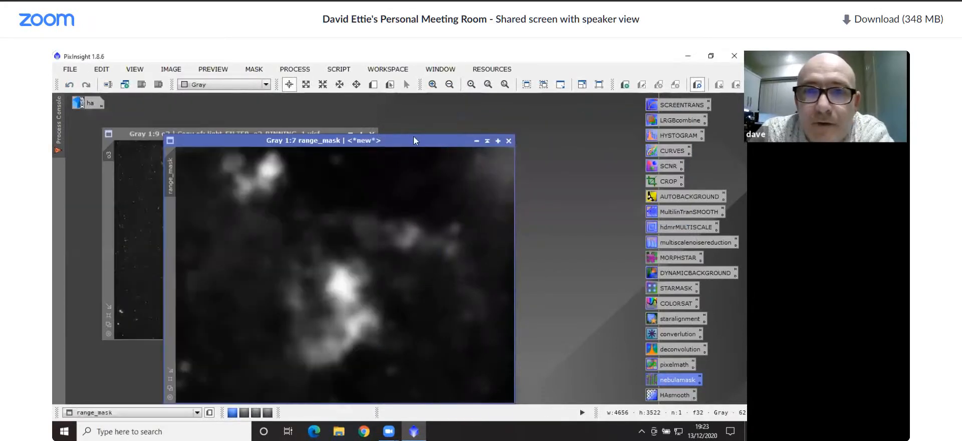
pyautogui.moveTo(414, 136); pyautogui.dragTo(490, 110)
pyautogui.moveTo(255, 161); pyautogui.dragTo(109, 224)
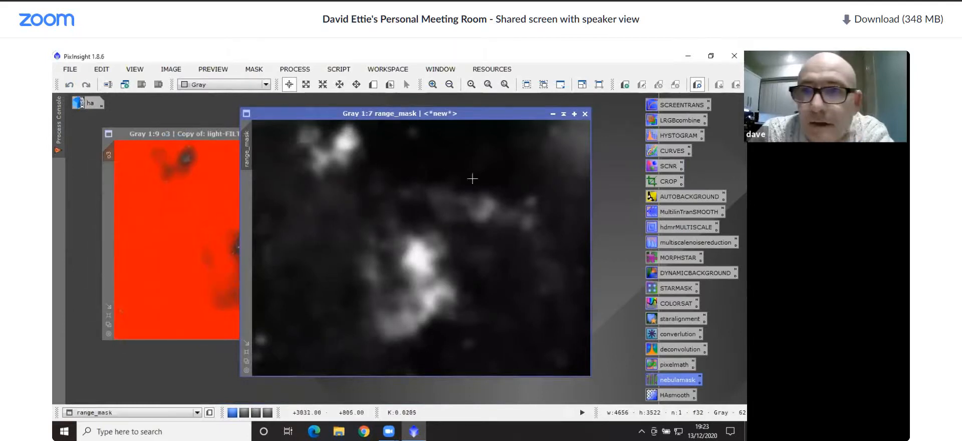
pyautogui.click(551, 114)
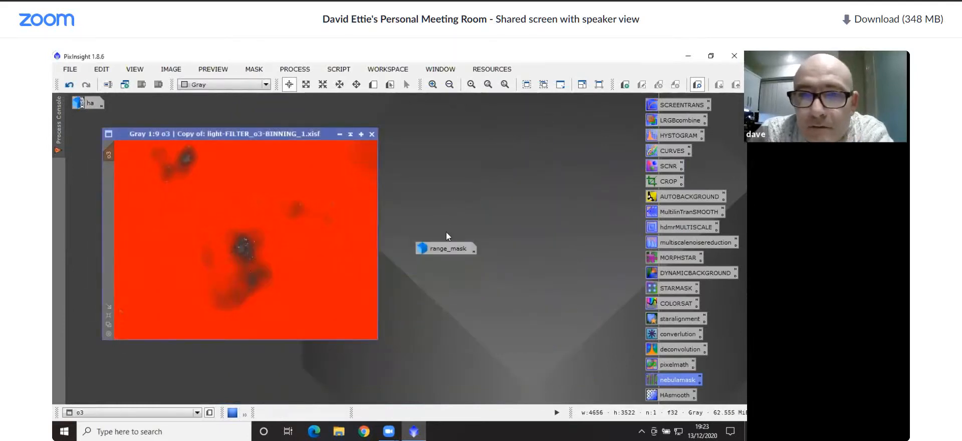
pyautogui.moveTo(445, 246); pyautogui.dragTo(424, 109)
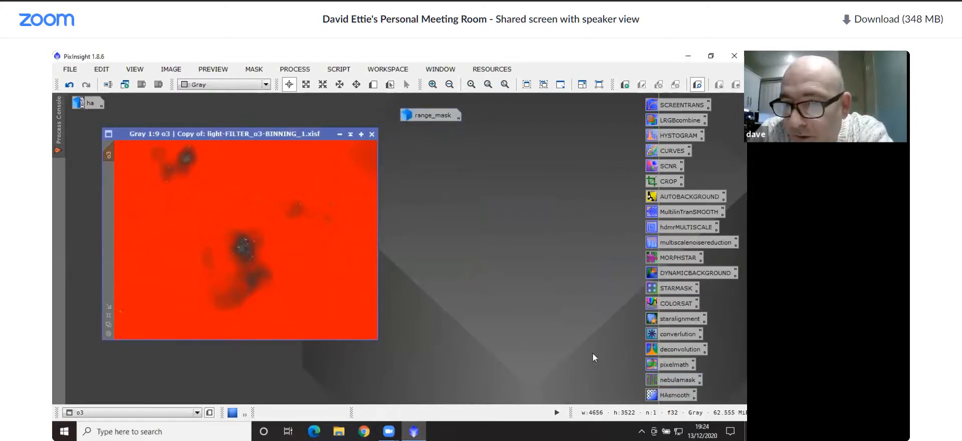
# Brighten the masked o3 nebula with a CurvesTransformation point at input 0.28278, output 0.73127, using a real-time preview
pyautogui.doubleClick(659, 151)
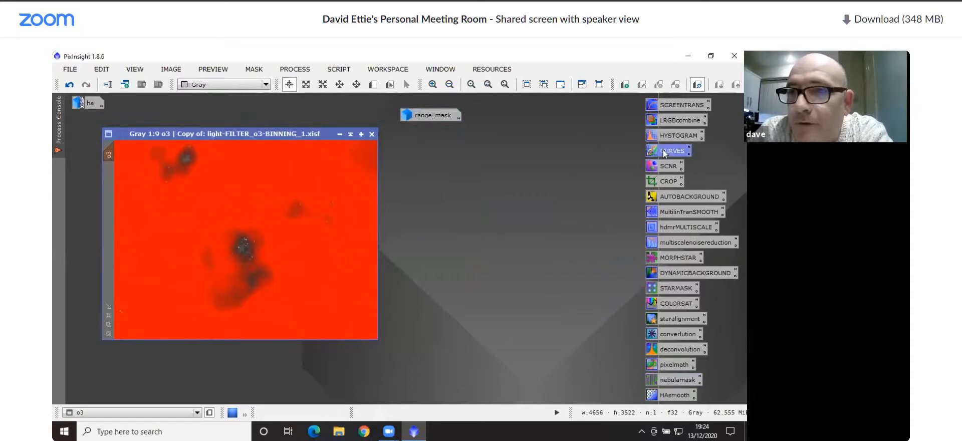
pyautogui.click(513, 400)
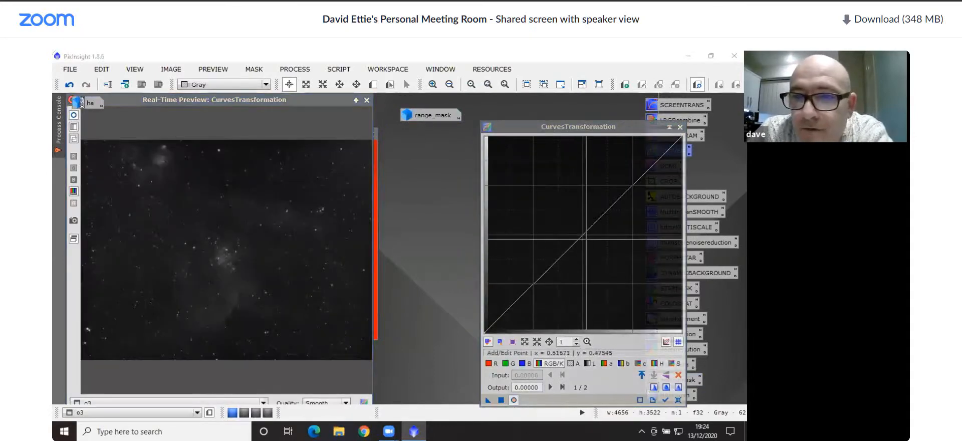
pyautogui.moveTo(571, 245); pyautogui.dragTo(539, 189)
pyautogui.click(500, 399)
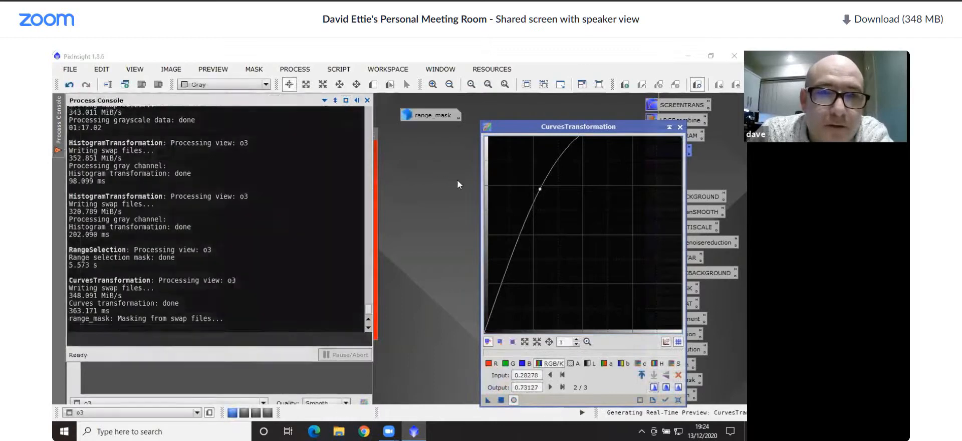
pyautogui.click(366, 99)
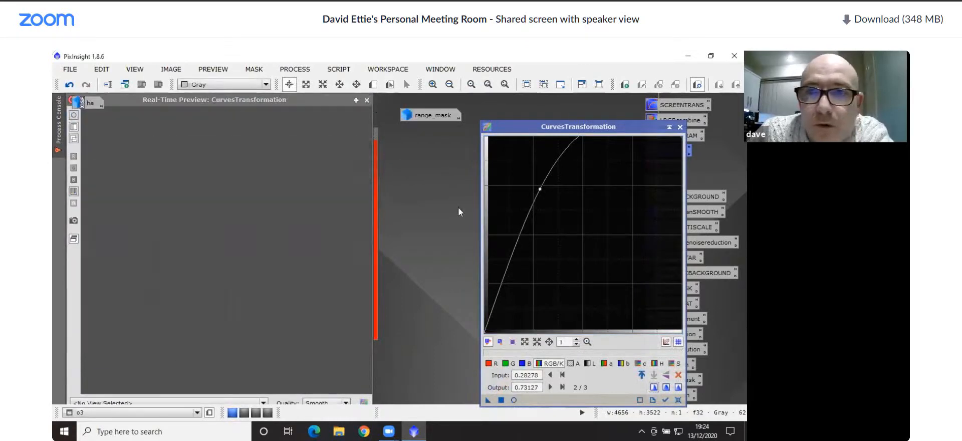
# Reset CurvesTransformation and apply a gentler previewed curve to o3 at input 0.42674, output 0.59690, closing the tool when done
pyautogui.click(676, 399)
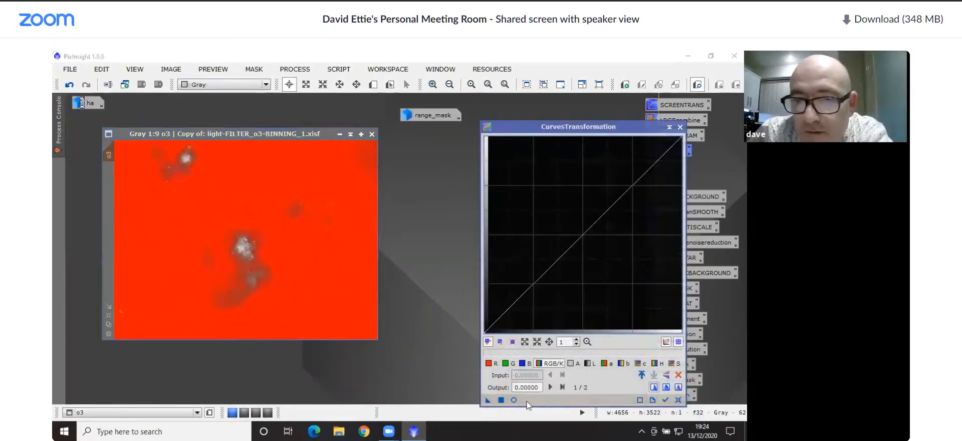
pyautogui.click(514, 400)
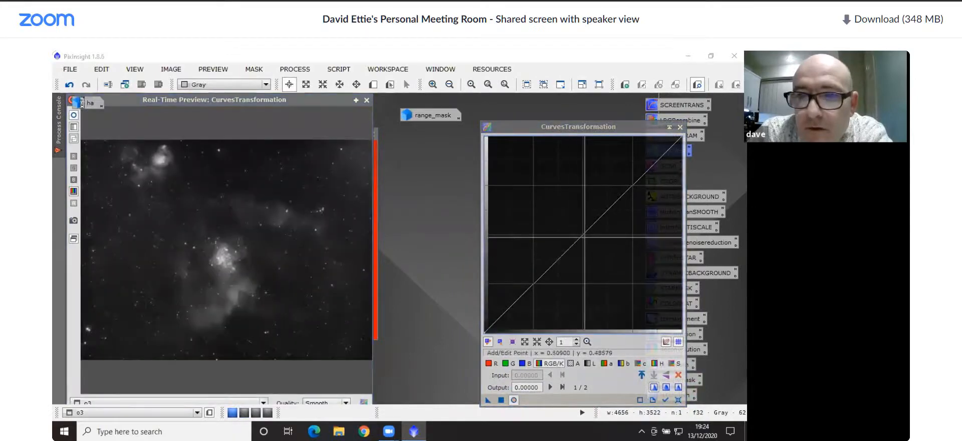
pyautogui.moveTo(580, 233); pyautogui.dragTo(568, 215)
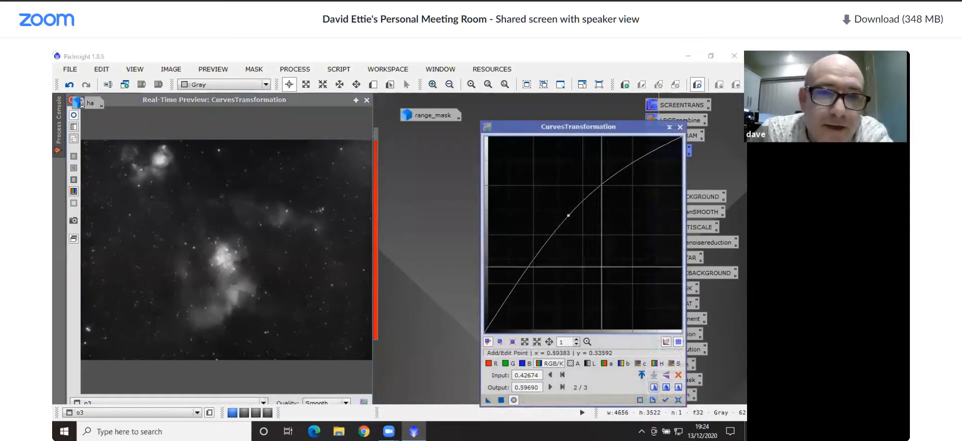
pyautogui.click(500, 400)
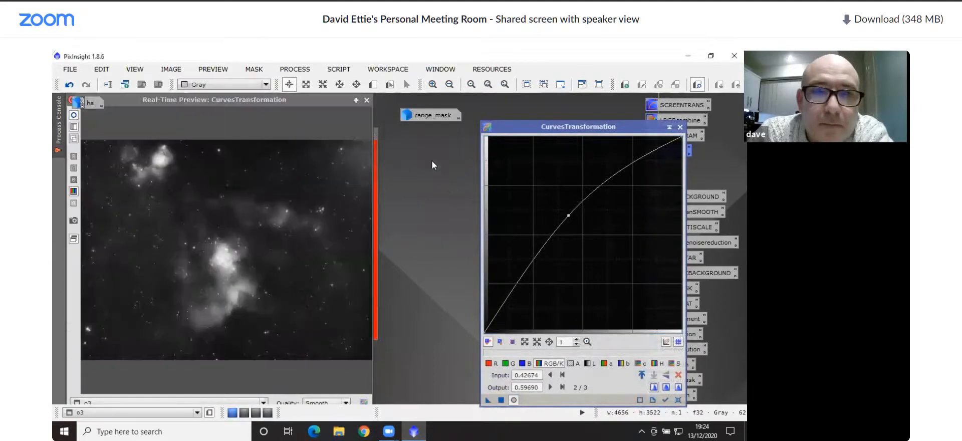
pyautogui.click(367, 100)
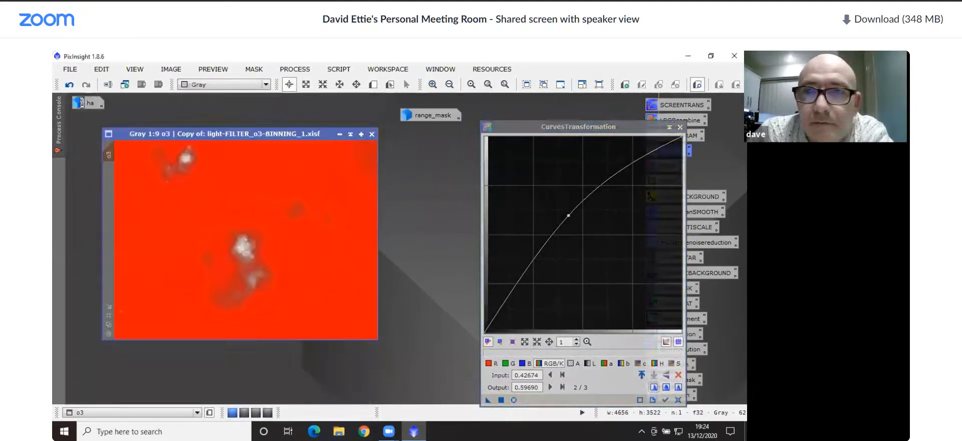
pyautogui.click(679, 126)
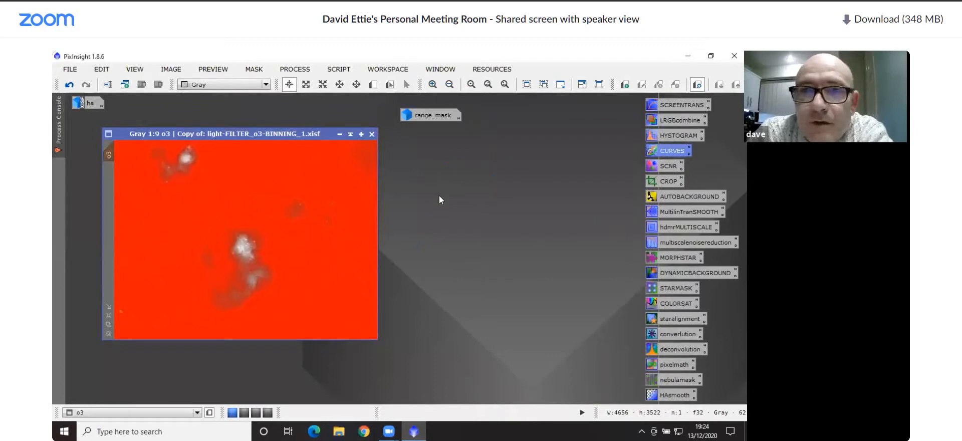
# Turn off the mask on o3 and close the range_mask image, accepting that its mask references are broken
pyautogui.click(254, 69)
pyautogui.click(270, 93)
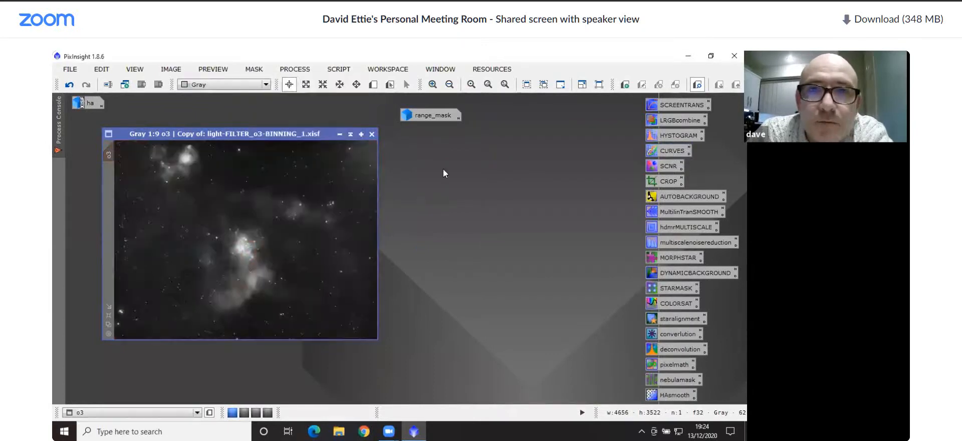
pyautogui.doubleClick(441, 116)
pyautogui.click(585, 114)
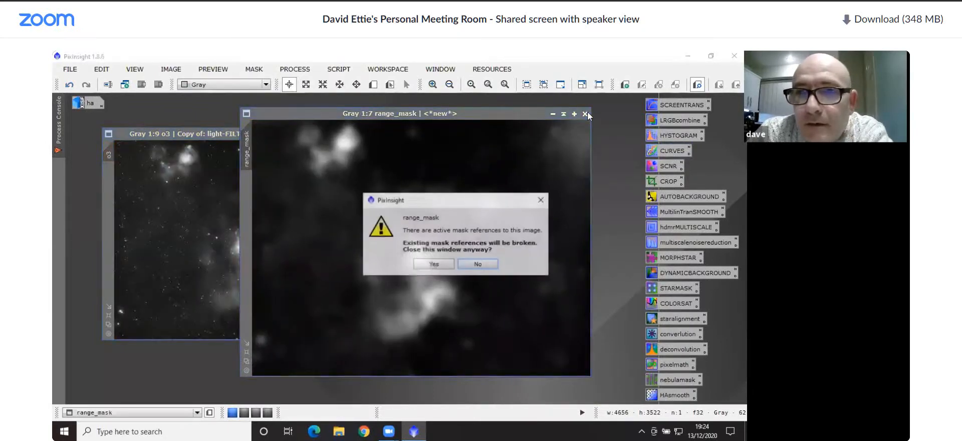
pyautogui.click(451, 263)
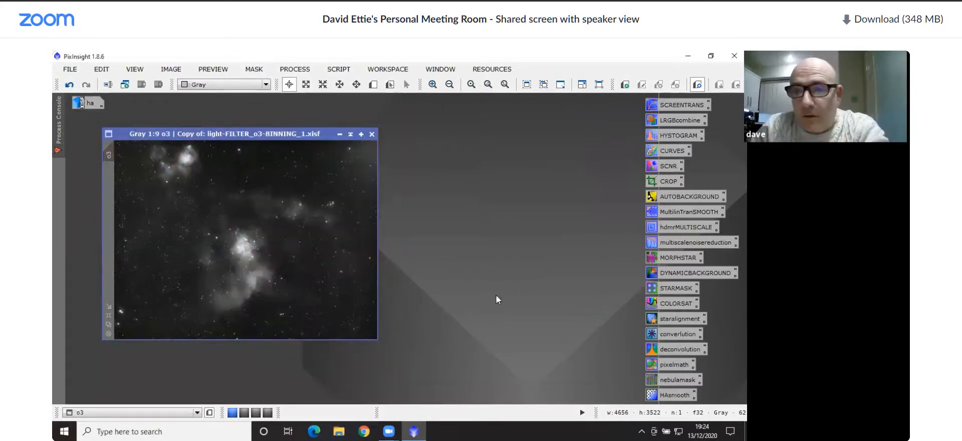
# Set up PixelMath with separate channel expressions, assigning ha to R/K and o3 to B in the Expression Editor
pyautogui.doubleClick(672, 363)
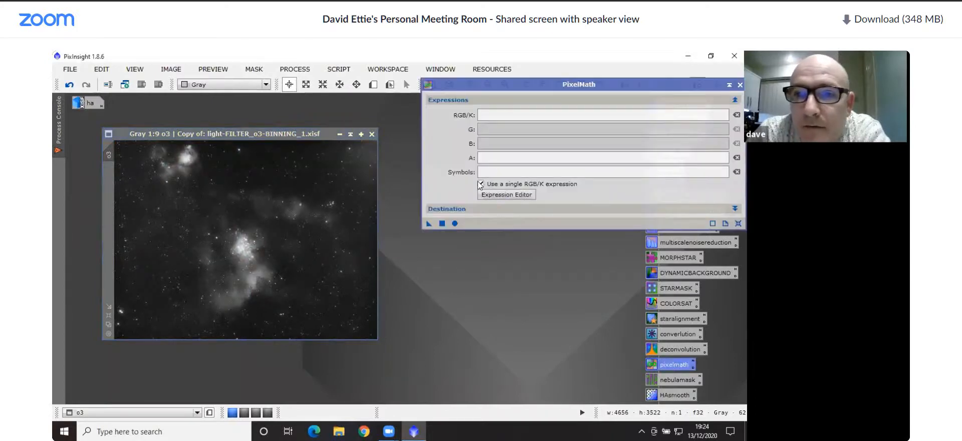
pyautogui.click(481, 184)
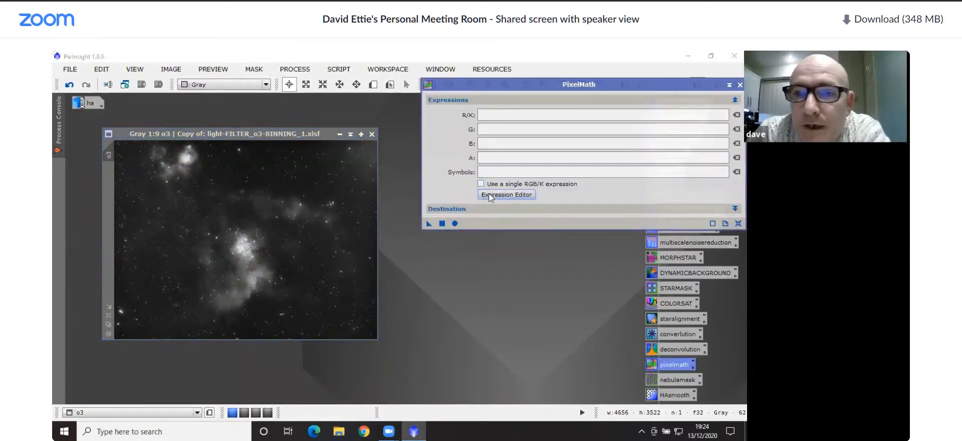
pyautogui.click(506, 195)
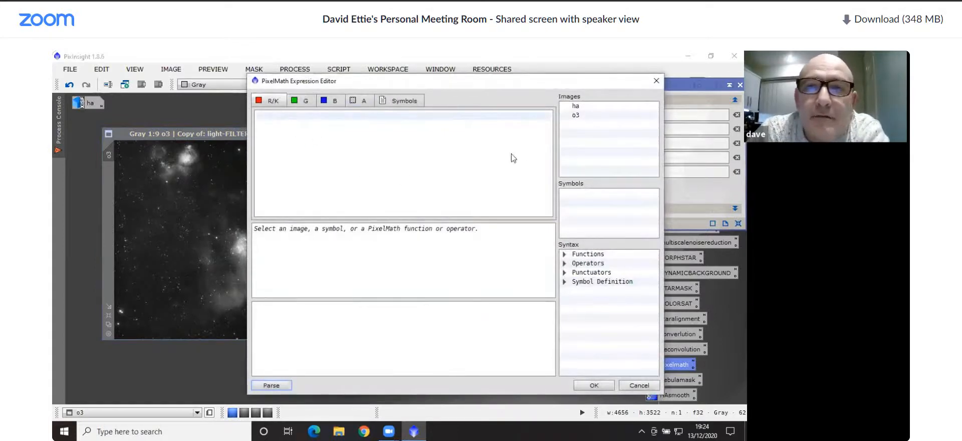
pyautogui.doubleClick(591, 107)
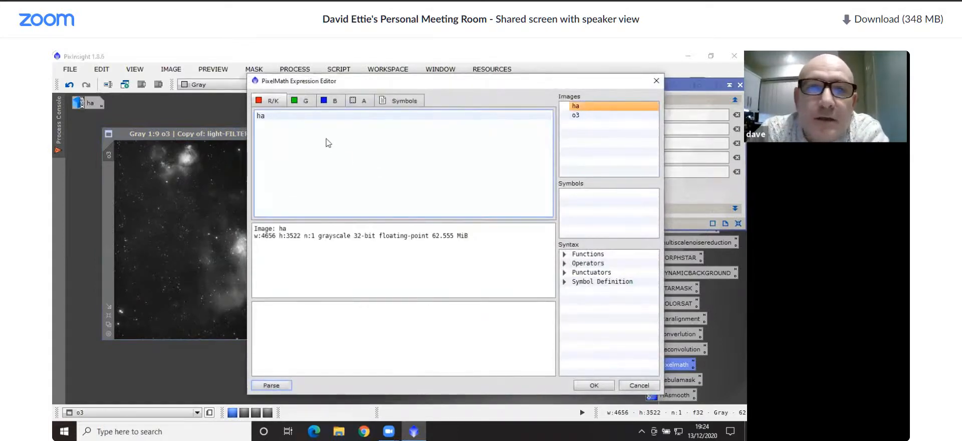
pyautogui.click(331, 100)
pyautogui.click(583, 115)
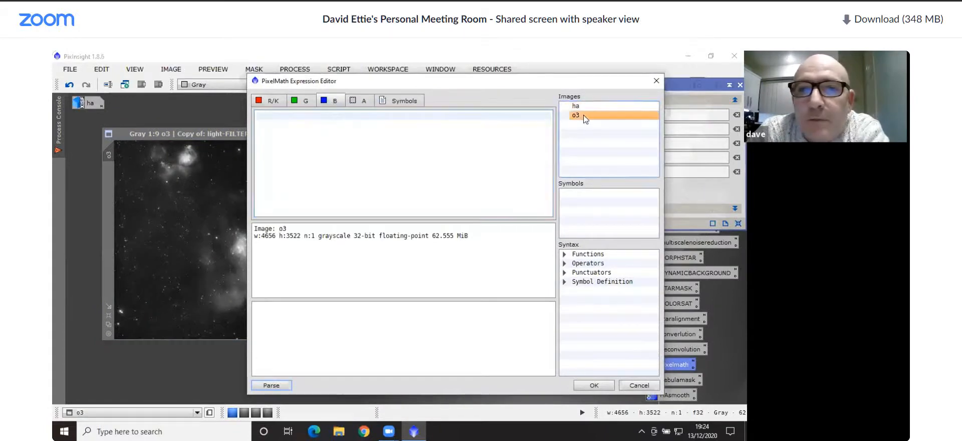
pyautogui.doubleClick(583, 115)
# Define the PixelMath green channel expression as (ha*.5)+(o3*.5) and accept the expressions
pyautogui.click(303, 101)
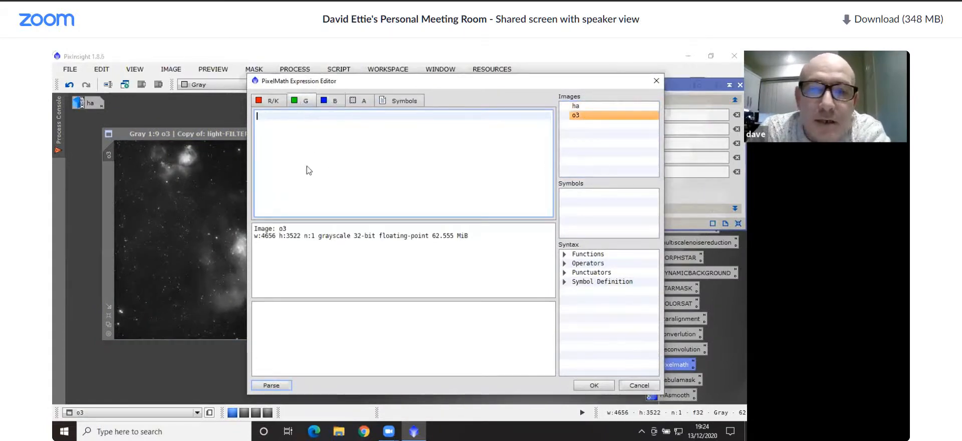
pyautogui.write('(')
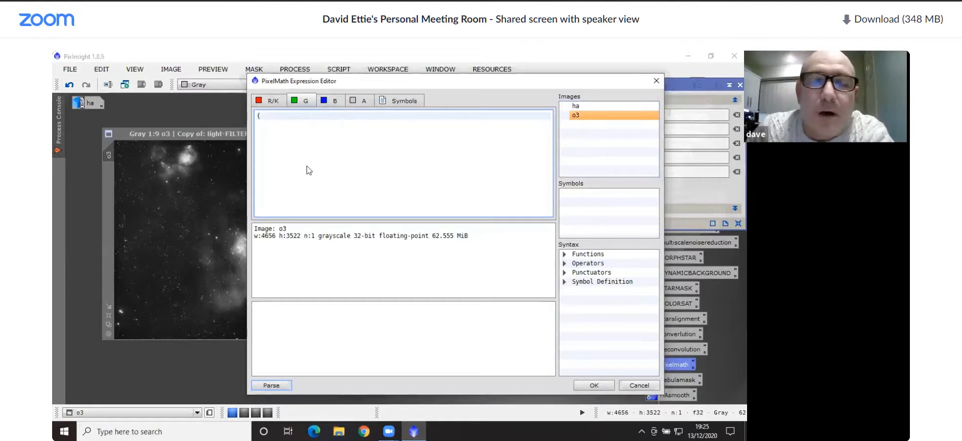
pyautogui.click(612, 106)
pyautogui.doubleClick(612, 105)
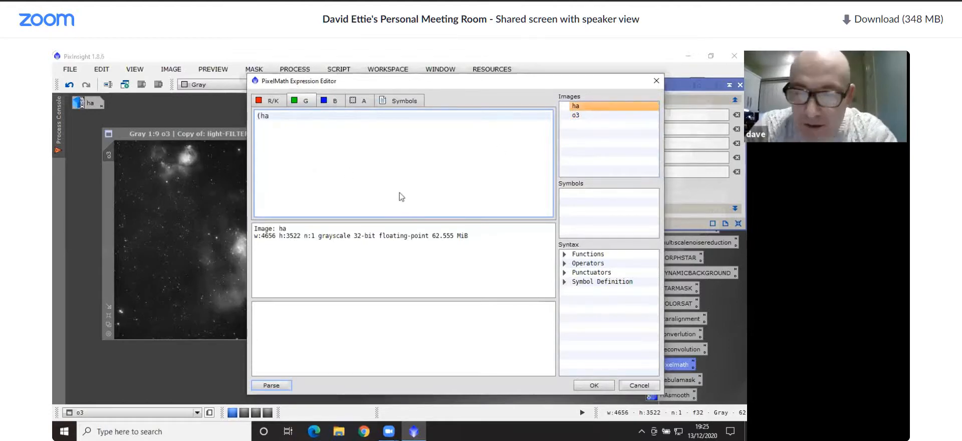
pyautogui.write('*.5')
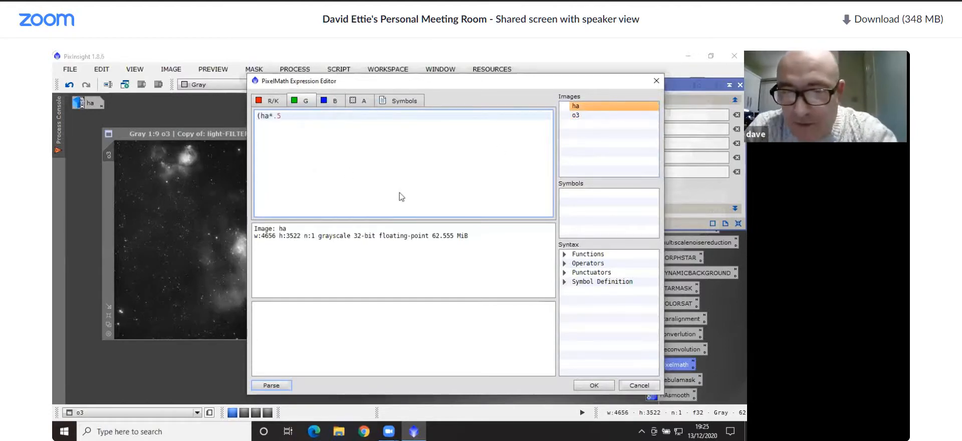
pyautogui.write(')+(')
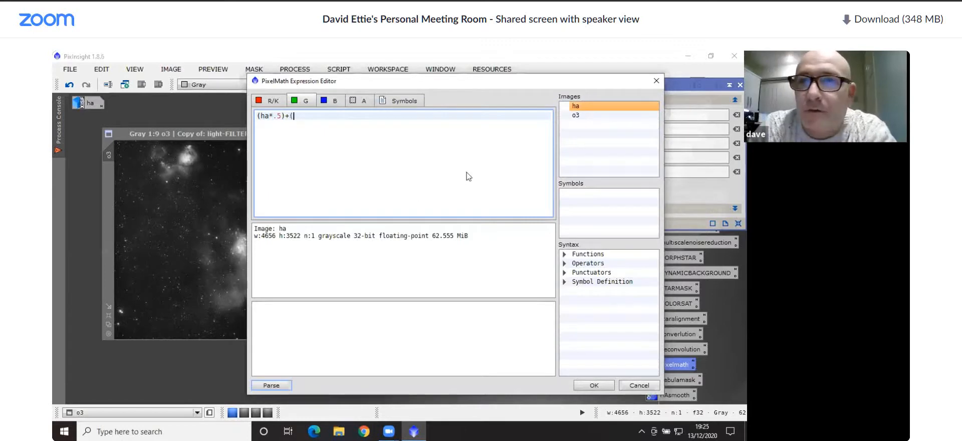
pyautogui.doubleClick(605, 115)
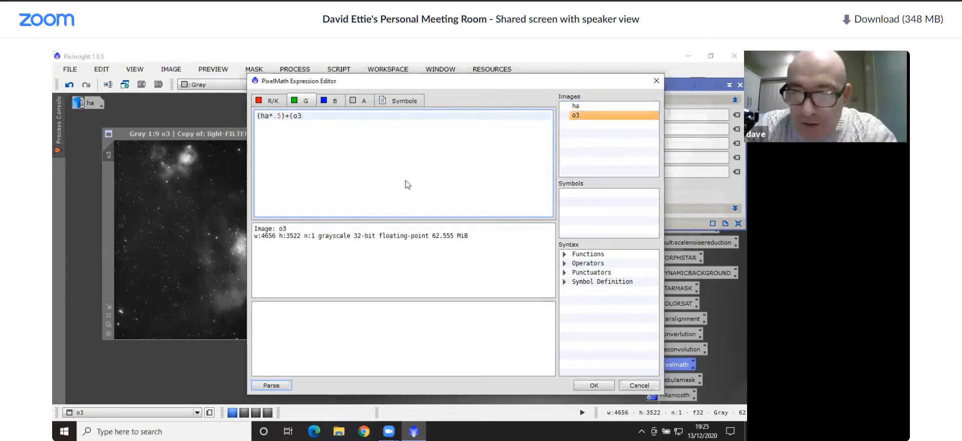
pyautogui.write('*.5)')
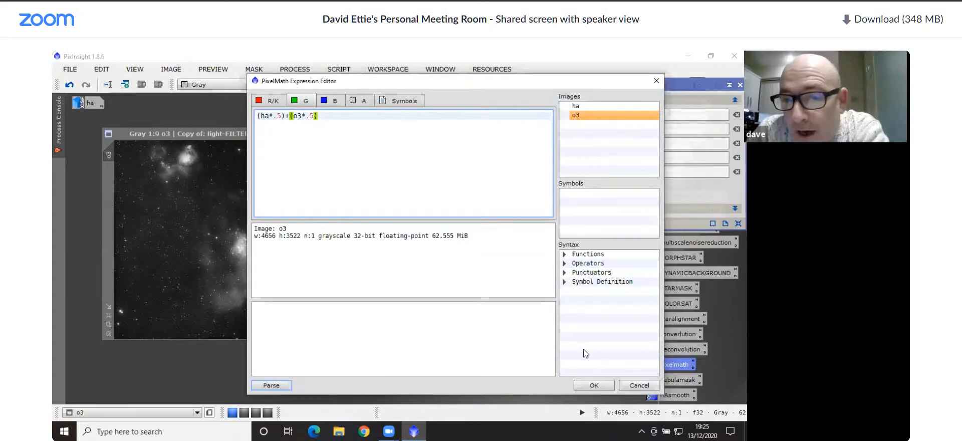
pyautogui.click(590, 384)
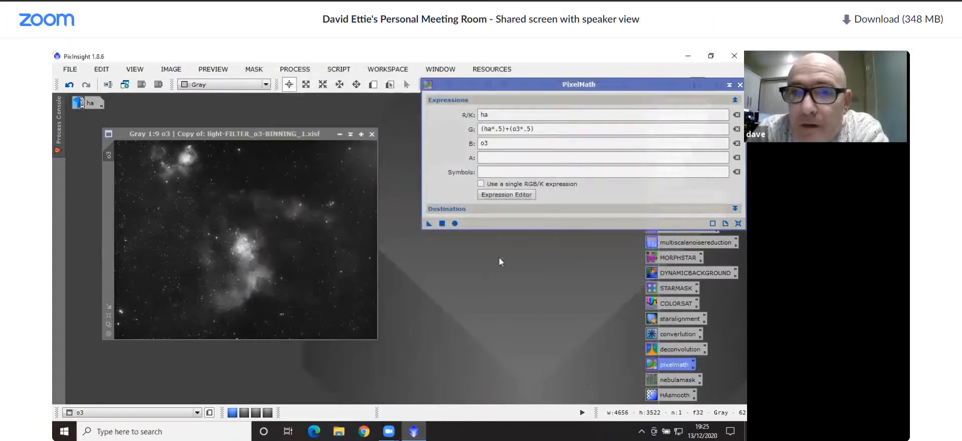
# Generate a new combined image from PixelMath with the RGB Color color space, and move the dialog off the process icons
pyautogui.click(465, 209)
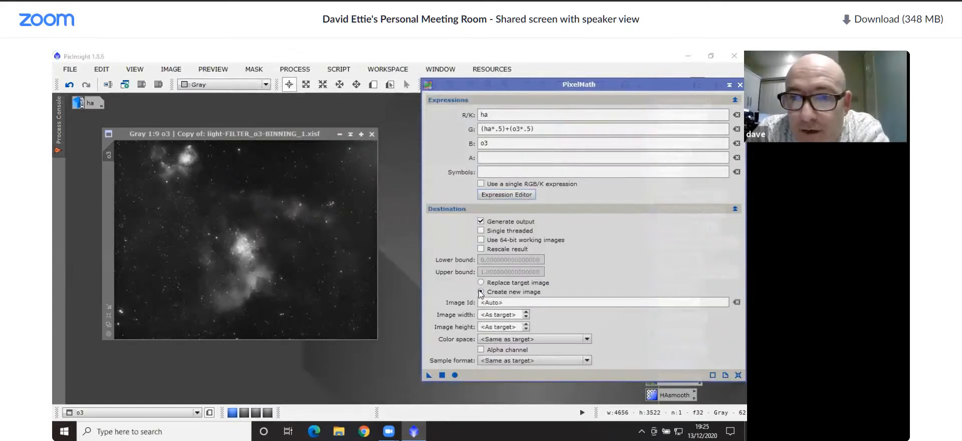
pyautogui.click(503, 339)
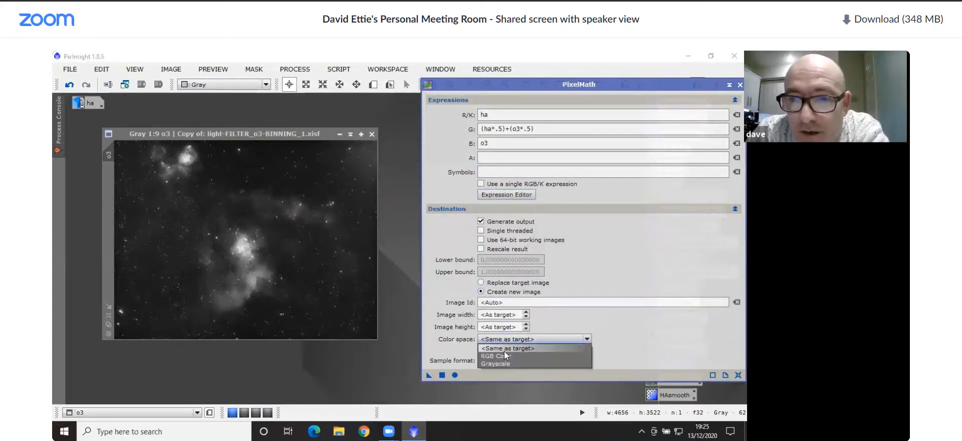
pyautogui.click(504, 355)
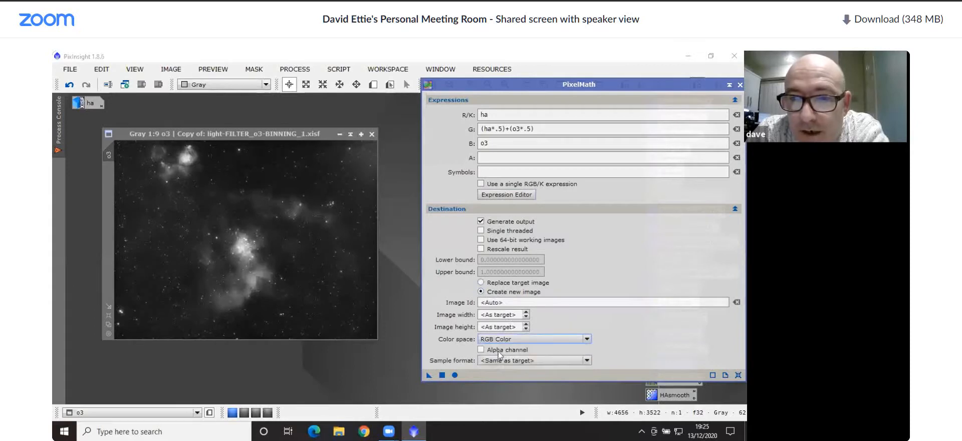
pyautogui.click(441, 375)
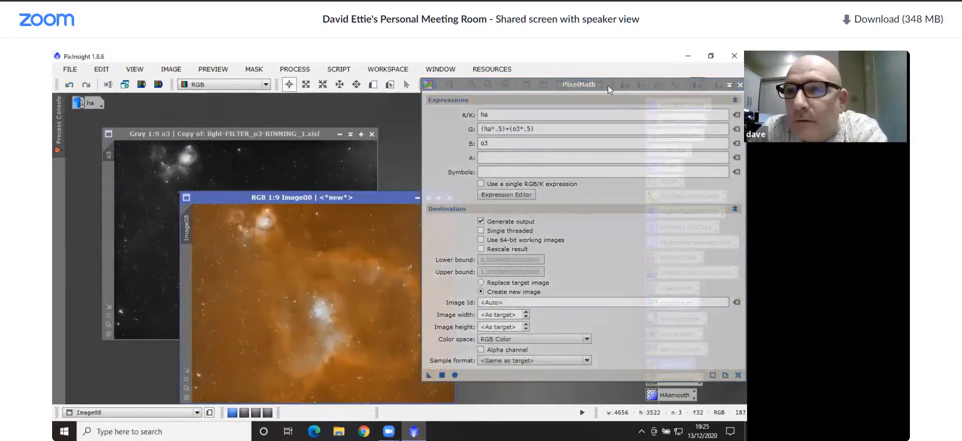
pyautogui.moveTo(608, 80); pyautogui.dragTo(447, 123)
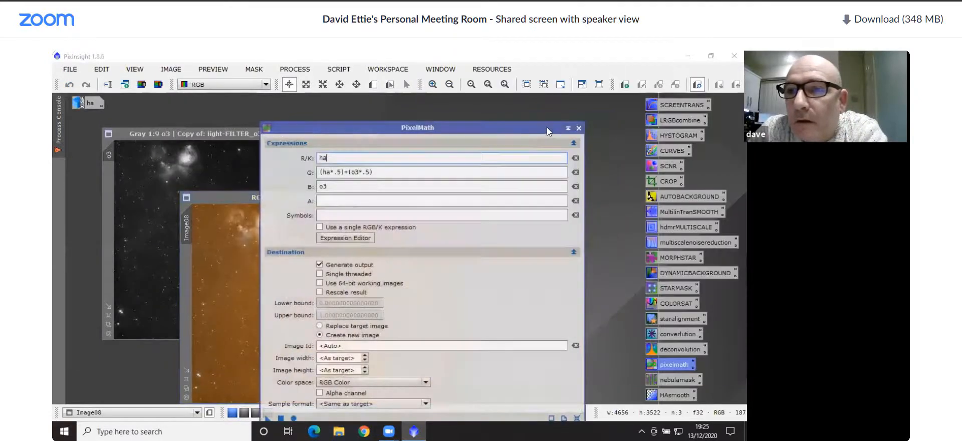
# Close PixelMath, iconize the o3 image, and move the new RGB image into the clear area of the workspace
pyautogui.click(578, 128)
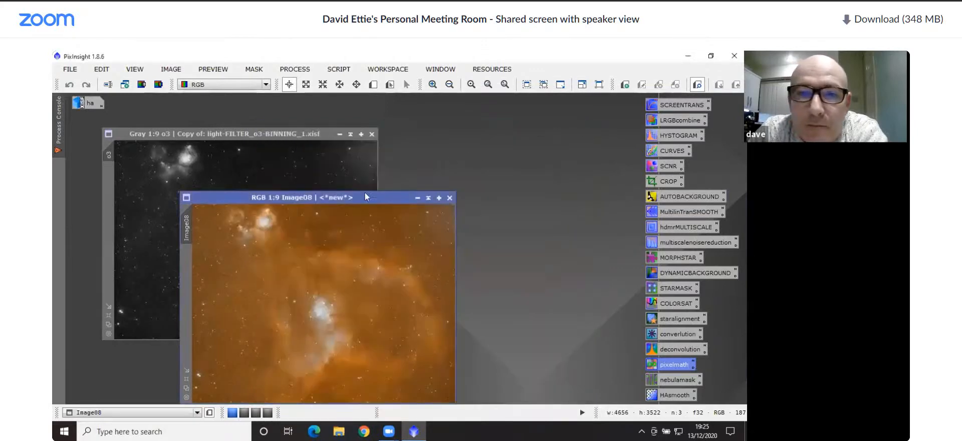
pyautogui.click(340, 134)
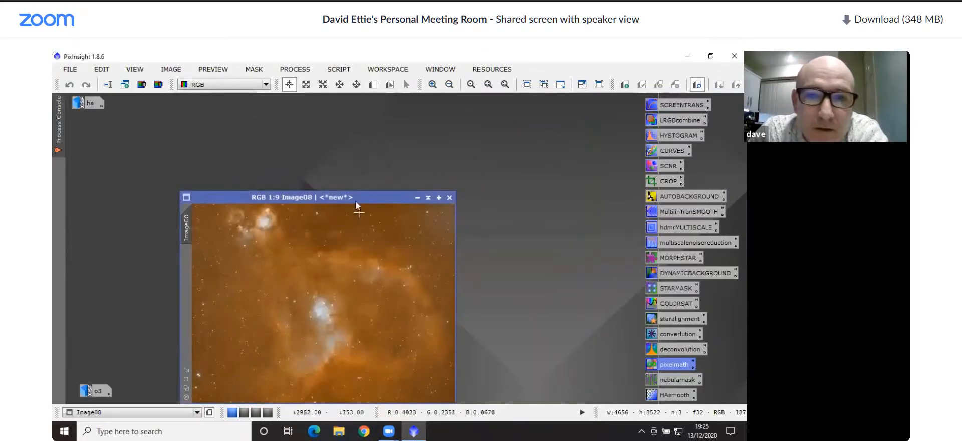
pyautogui.moveTo(355, 202); pyautogui.dragTo(313, 121)
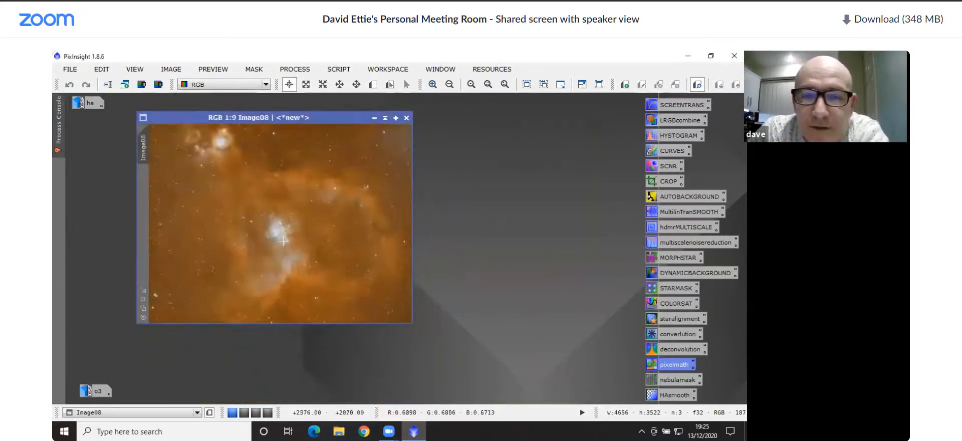
# Soften the combined RGB image with Convolution at StdDev 2.00 and Shape 2.00, check its effect around the central stars, and close the process
pyautogui.scroll(10, 283, 241)
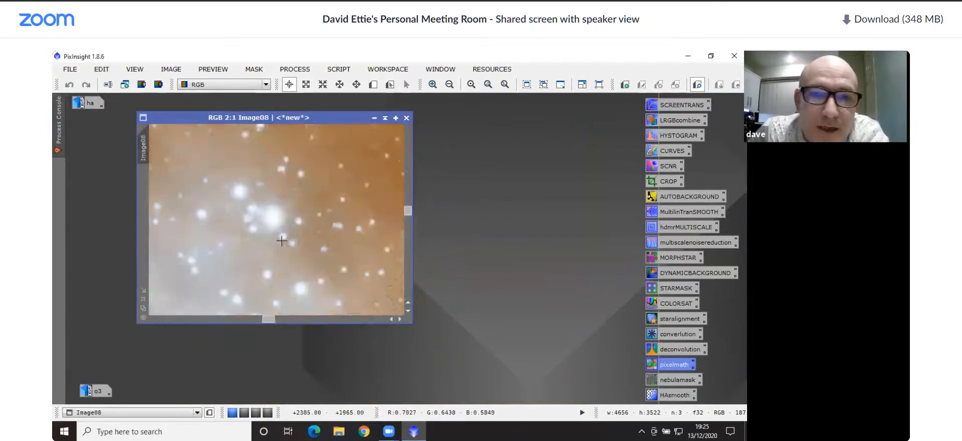
pyautogui.scroll(1, 282, 240)
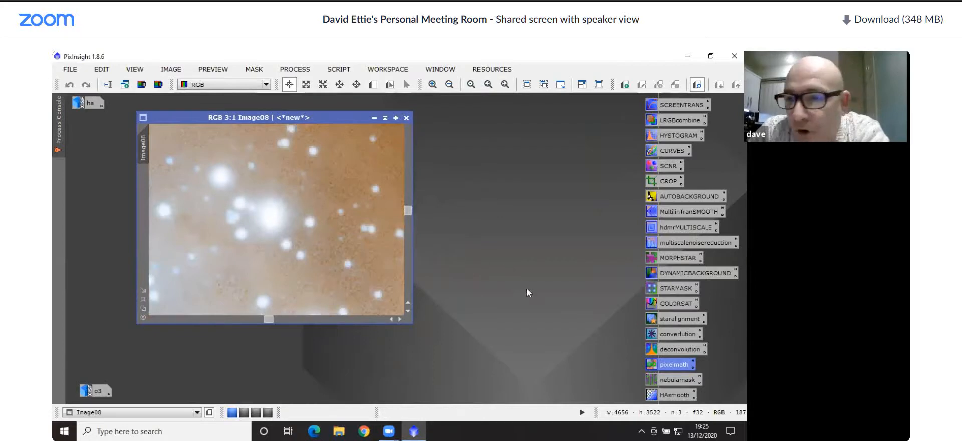
pyautogui.doubleClick(673, 334)
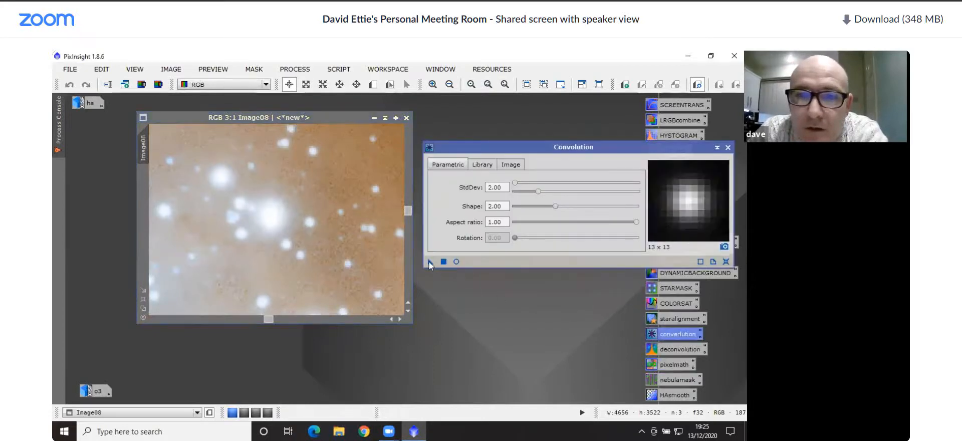
pyautogui.moveTo(429, 261); pyautogui.dragTo(291, 231)
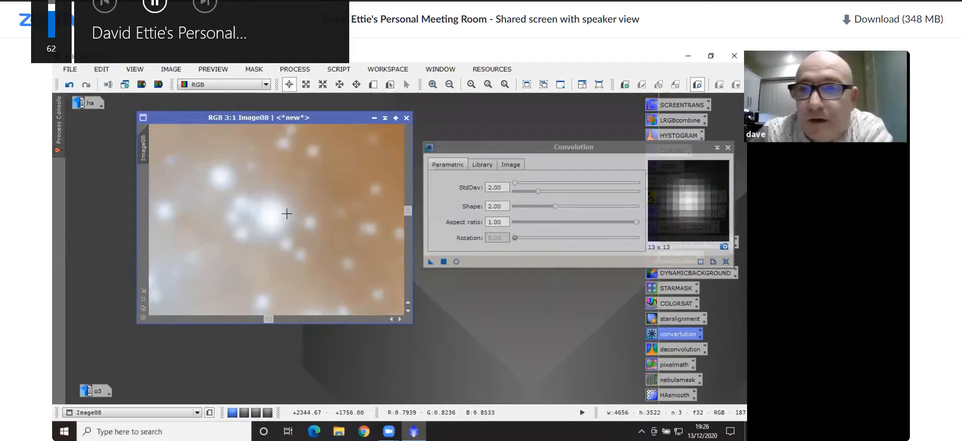
pyautogui.scroll(-10, 286, 213)
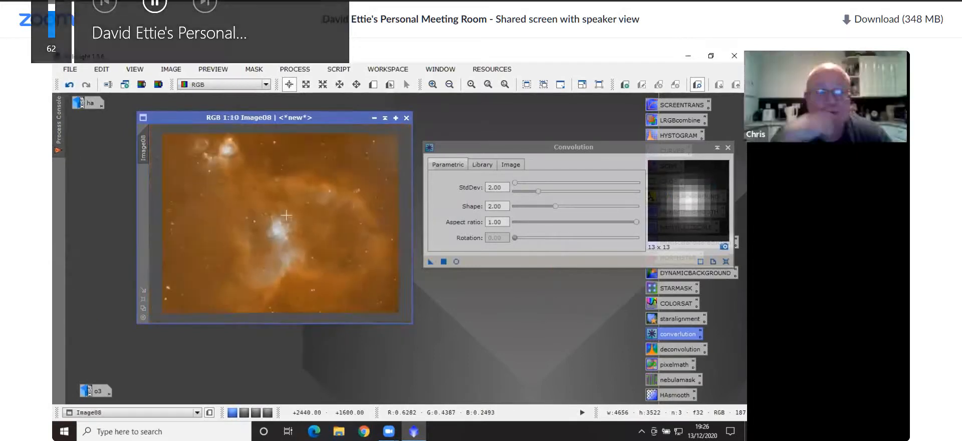
pyautogui.scroll(4, 286, 215)
pyautogui.scroll(10, 284, 216)
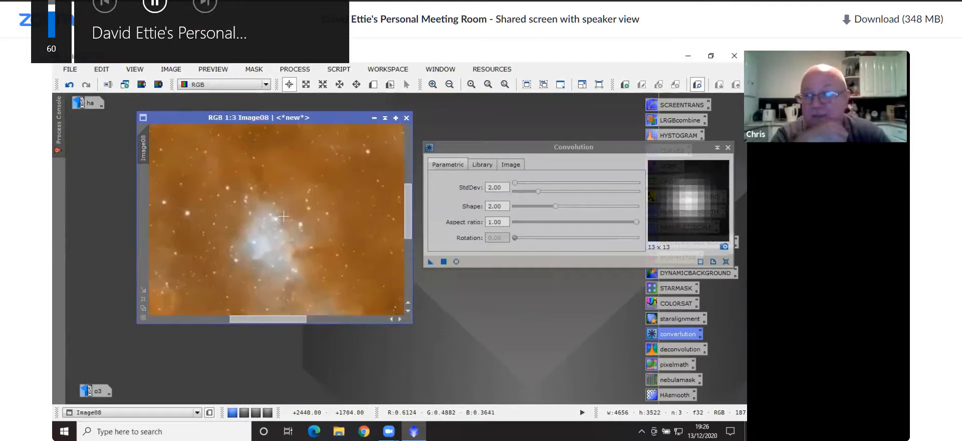
pyautogui.scroll(-12, 281, 235)
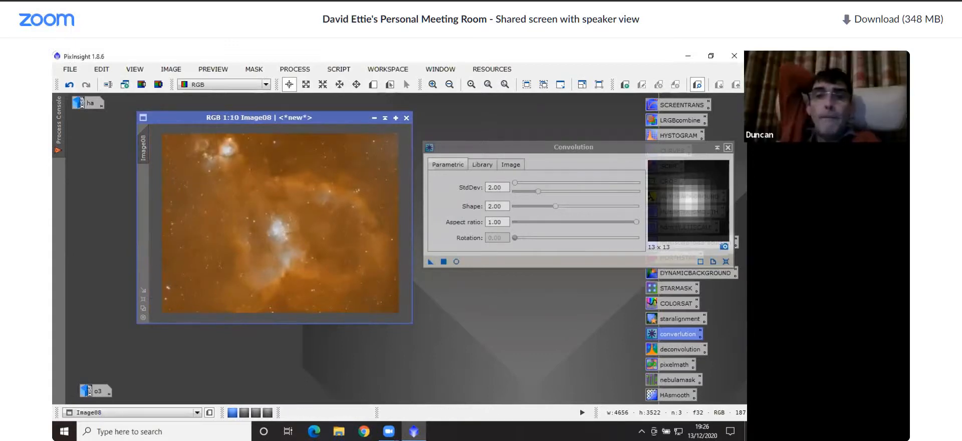
pyautogui.click(728, 147)
# Brighten the RGB image with CurvesTransformation, raising the RGB/K curve to about 0.584 output at 0.370 input under real-time preview
pyautogui.doubleClick(674, 150)
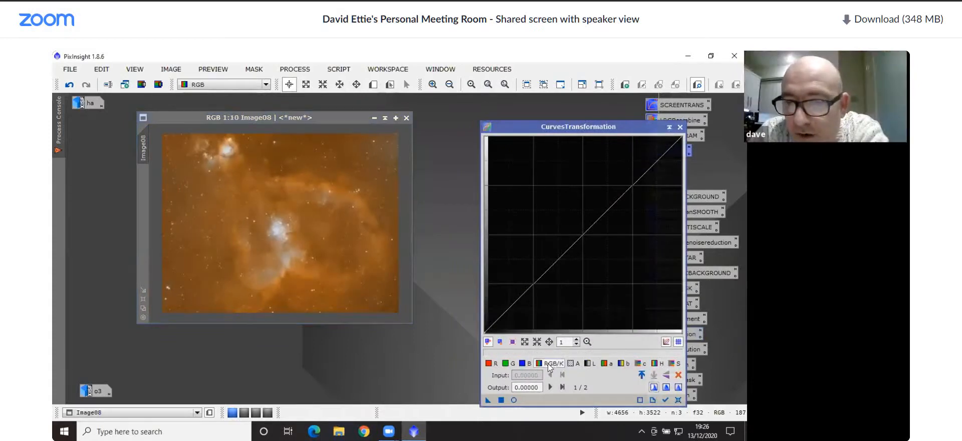
pyautogui.click(514, 400)
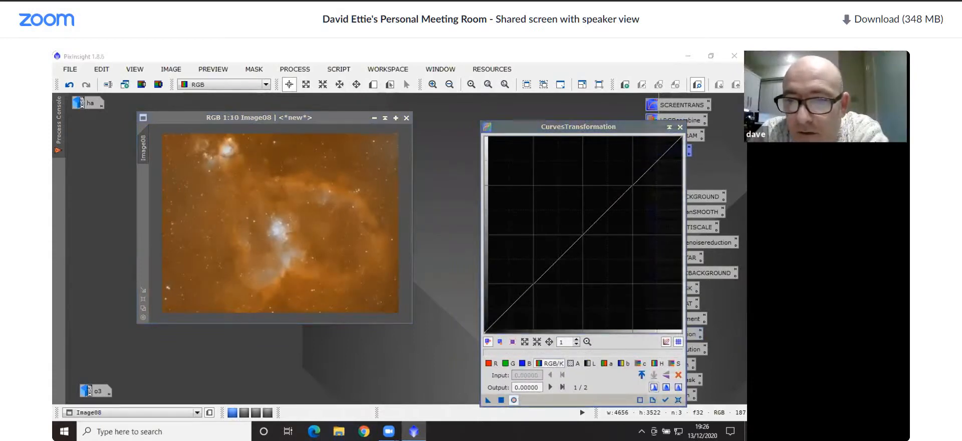
pyautogui.moveTo(584, 233); pyautogui.dragTo(557, 217)
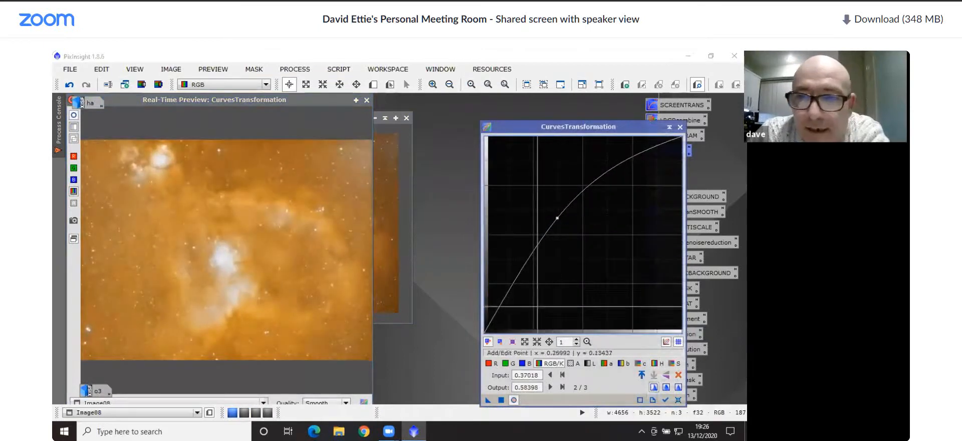
pyautogui.click(501, 400)
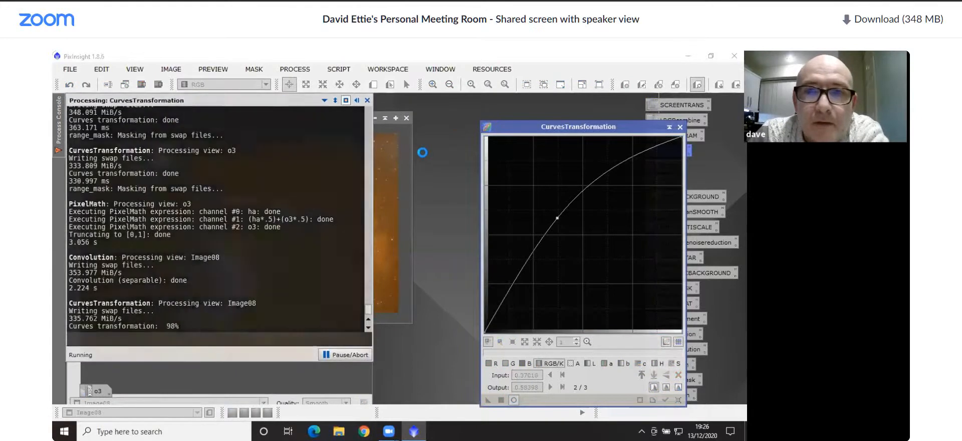
pyautogui.click(367, 100)
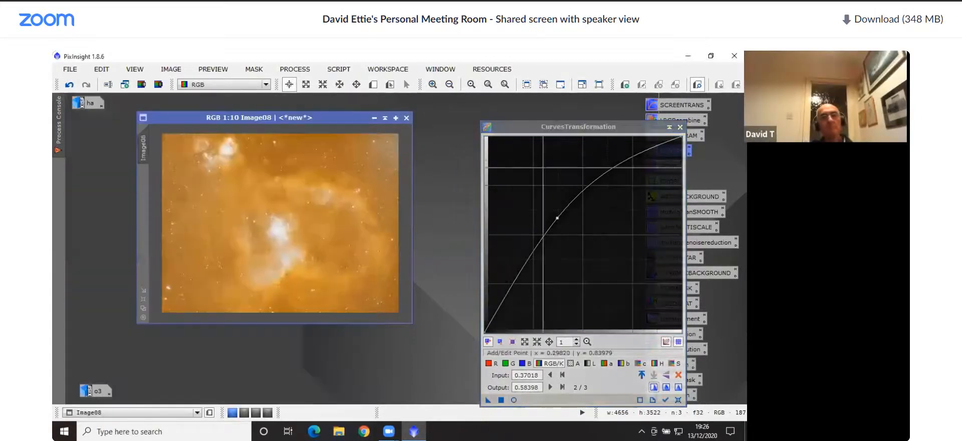
pyautogui.click(679, 127)
pyautogui.click(557, 187)
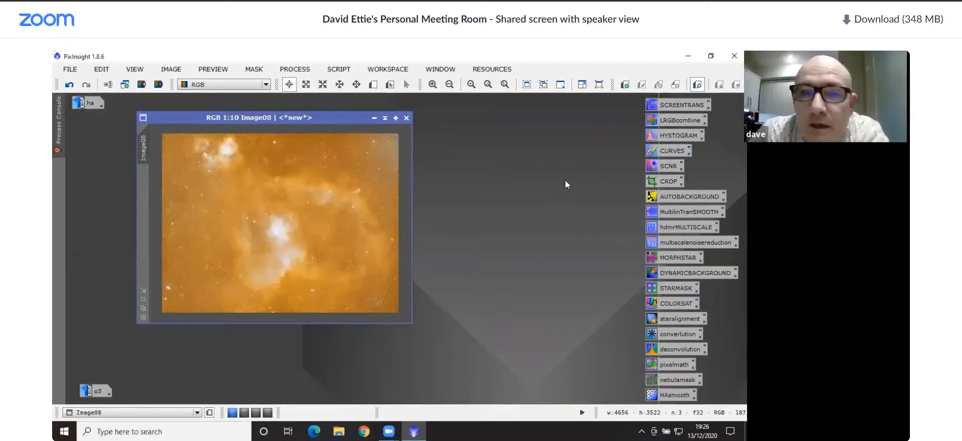
# Apply ha as the luminance of the RGB image with LRGBCombination, leaving the R, G and B channels disabled
pyautogui.doubleClick(674, 119)
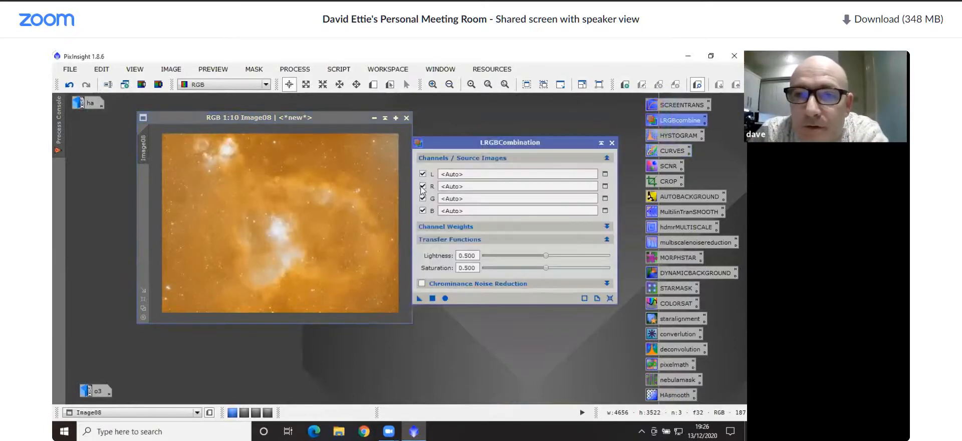
pyautogui.click(423, 186)
pyautogui.click(422, 198)
pyautogui.click(422, 210)
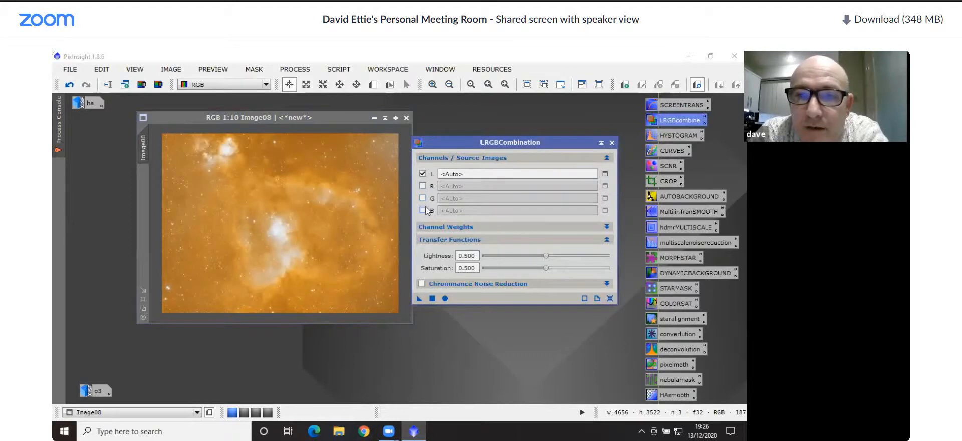
pyautogui.click(605, 174)
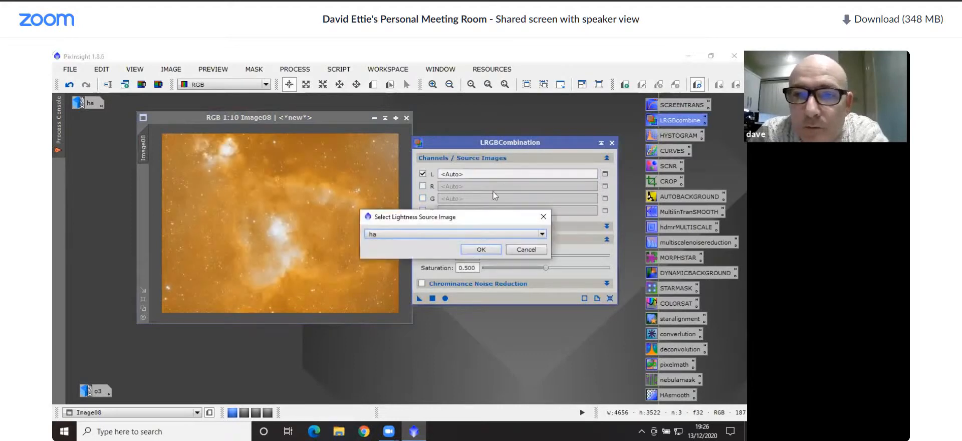
pyautogui.click(480, 249)
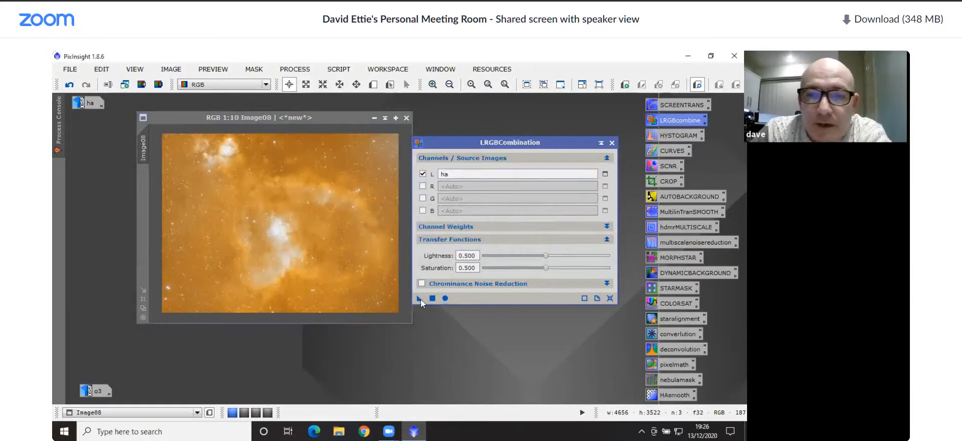
pyautogui.moveTo(420, 299); pyautogui.dragTo(305, 251)
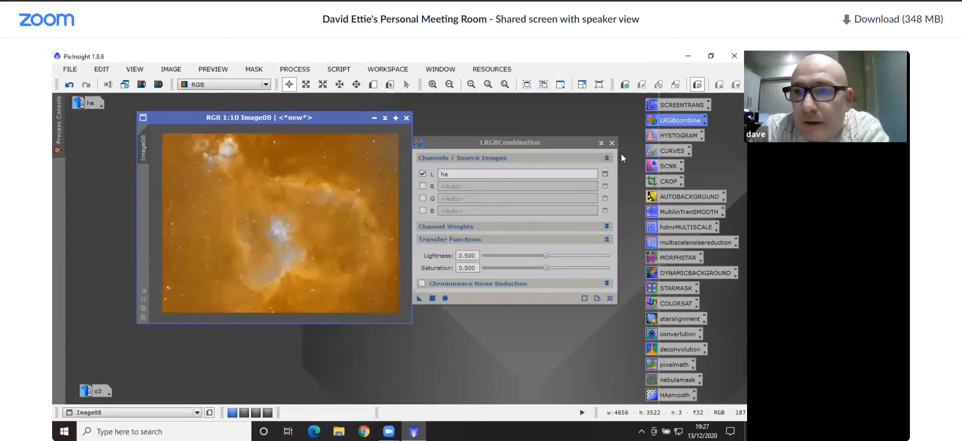
pyautogui.click(611, 143)
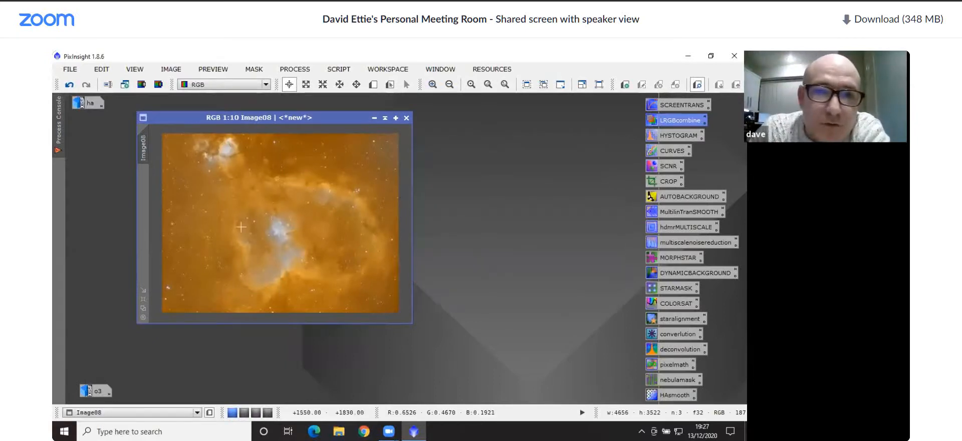
# Run AutomaticBackgroundExtractor on the RGB image with the target image correction set to Subtraction
pyautogui.scroll(5, 284, 225)
pyautogui.scroll(2, 287, 224)
pyautogui.scroll(-5, 333, 216)
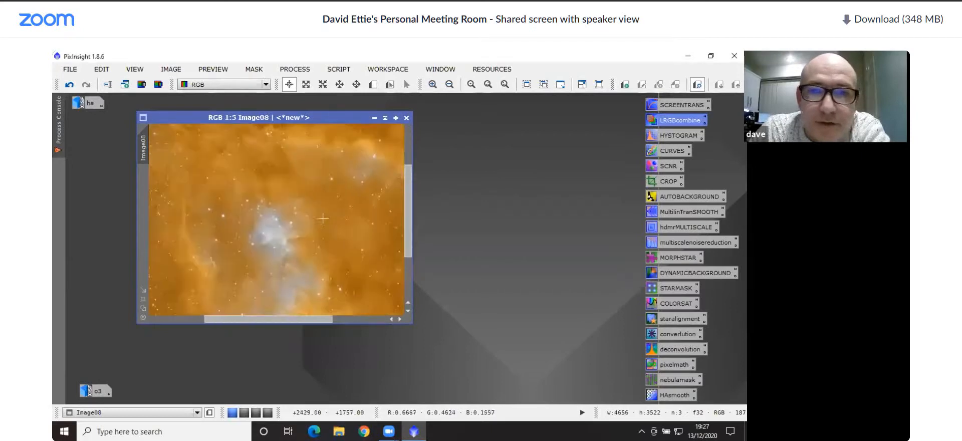
pyautogui.scroll(-1, 321, 220)
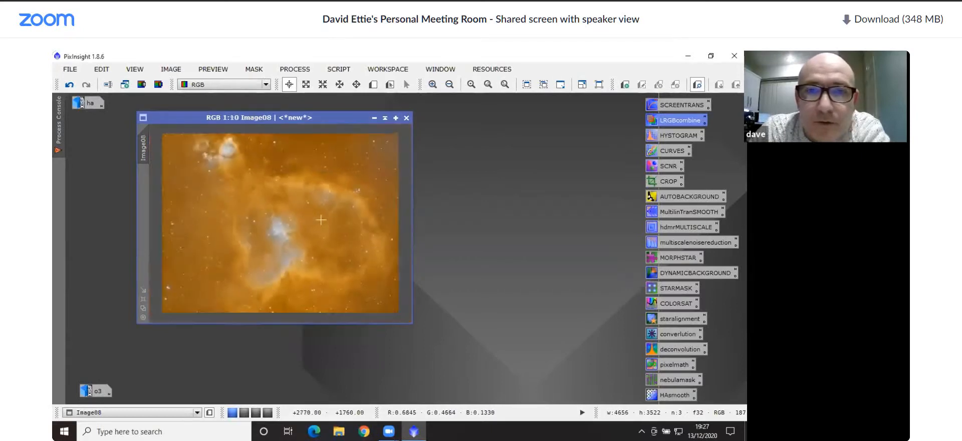
pyautogui.click(534, 204)
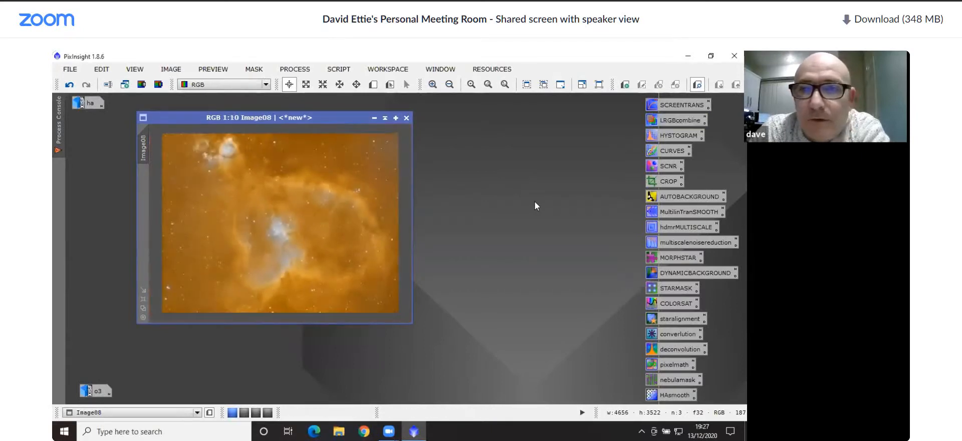
pyautogui.doubleClick(688, 197)
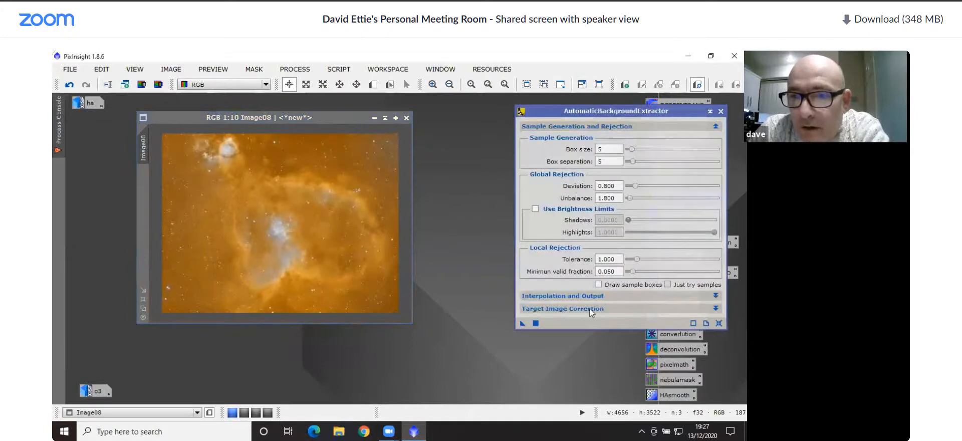
pyautogui.click(591, 308)
pyautogui.click(620, 321)
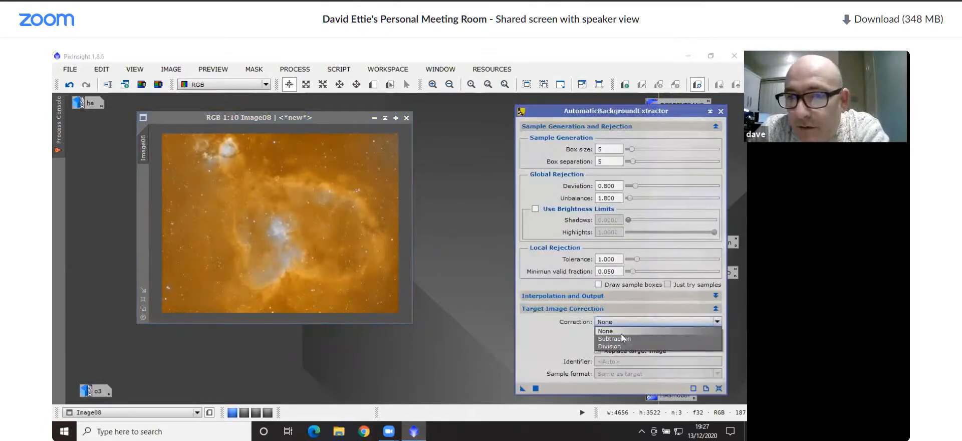
pyautogui.click(622, 338)
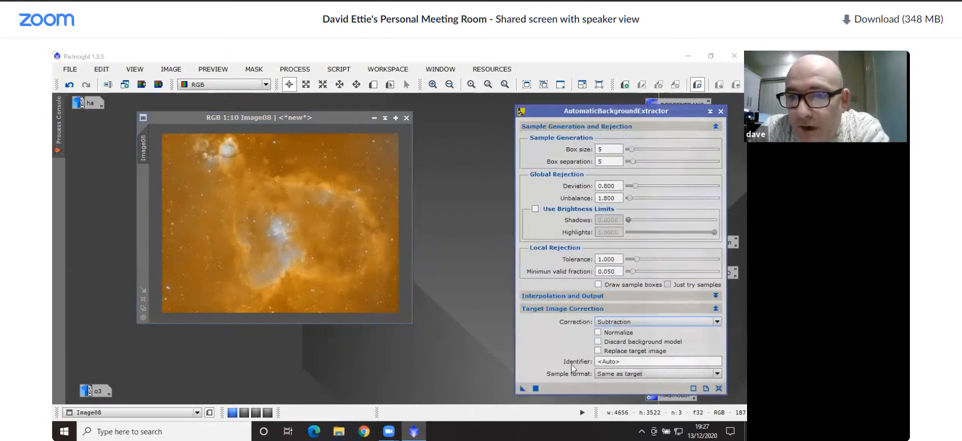
pyautogui.click(536, 390)
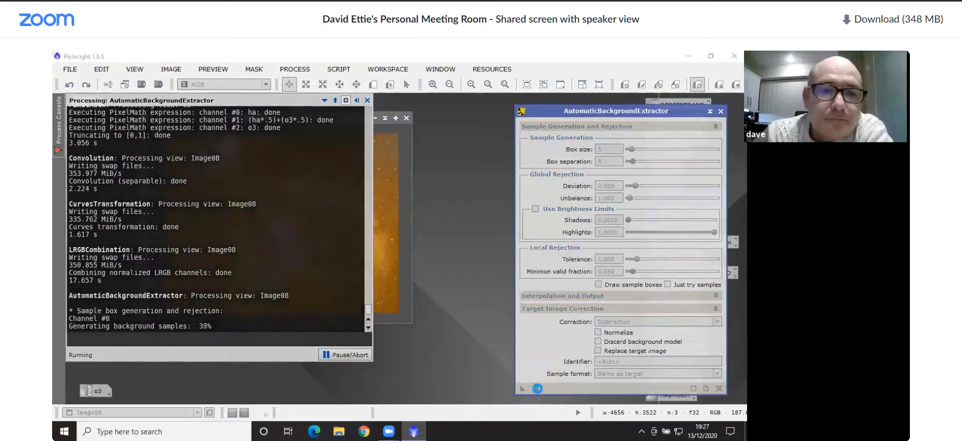
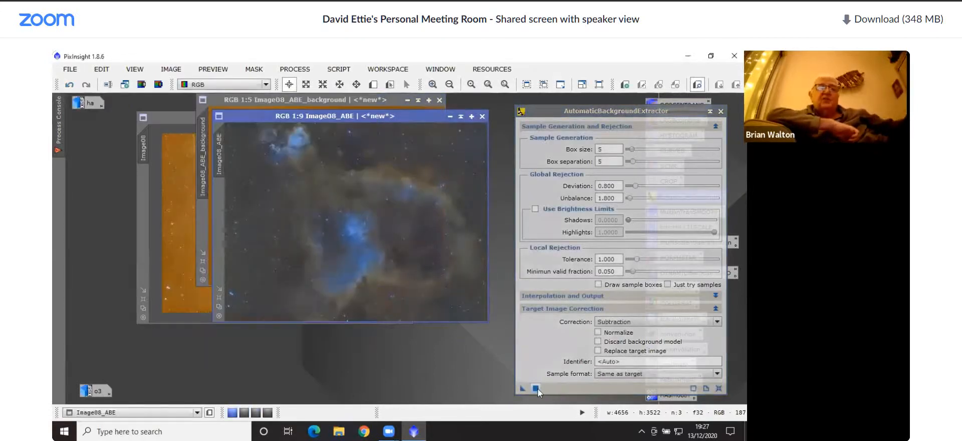
# Close AutomaticBackgroundExtractor, minimize the background model and the uncorrected Image08, and set them aside so only the corrected Image08_ABE stays open
pyautogui.click(720, 112)
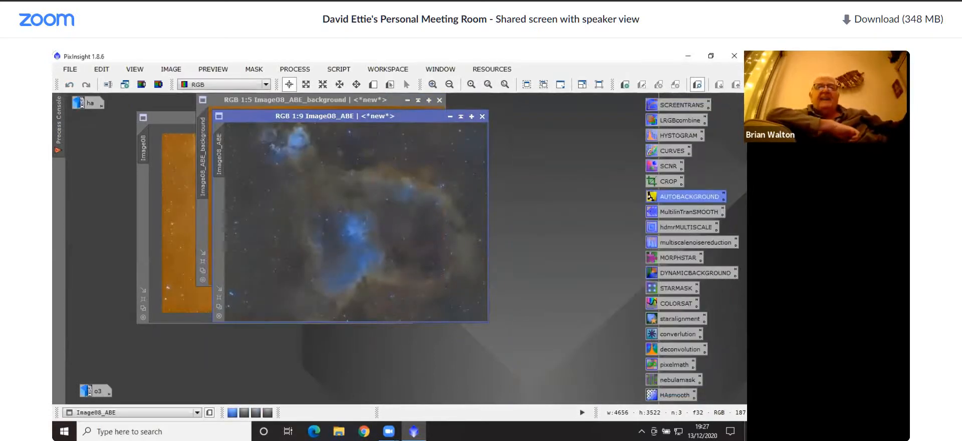
pyautogui.moveTo(381, 116); pyautogui.dragTo(402, 183)
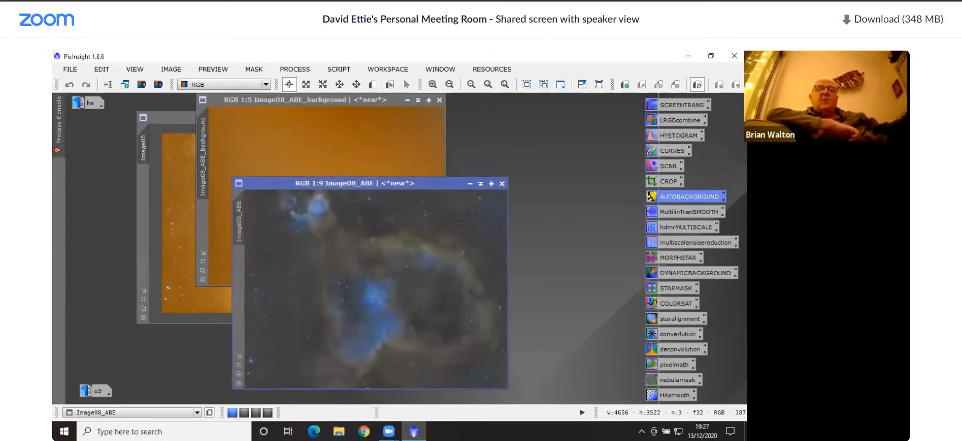
pyautogui.click(373, 143)
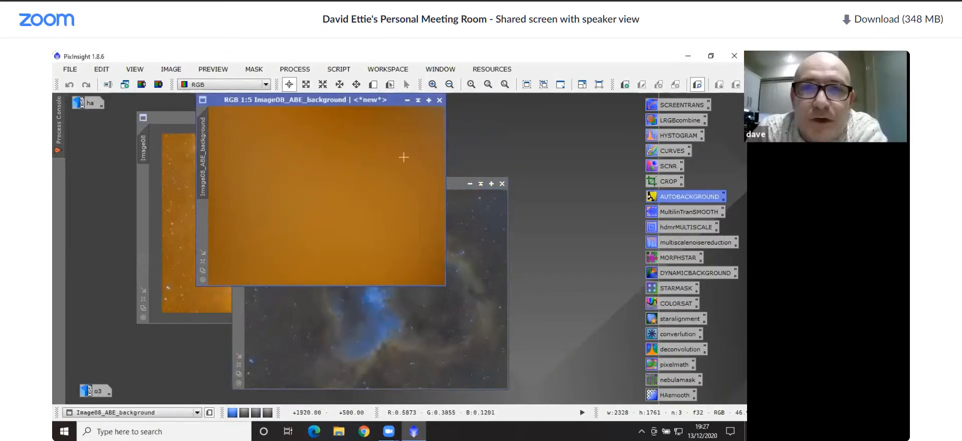
pyautogui.click(406, 100)
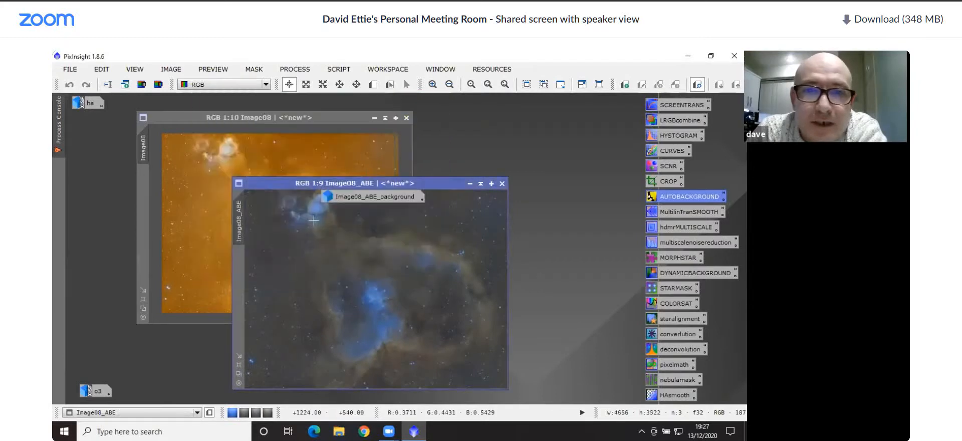
pyautogui.moveTo(365, 199); pyautogui.dragTo(119, 381)
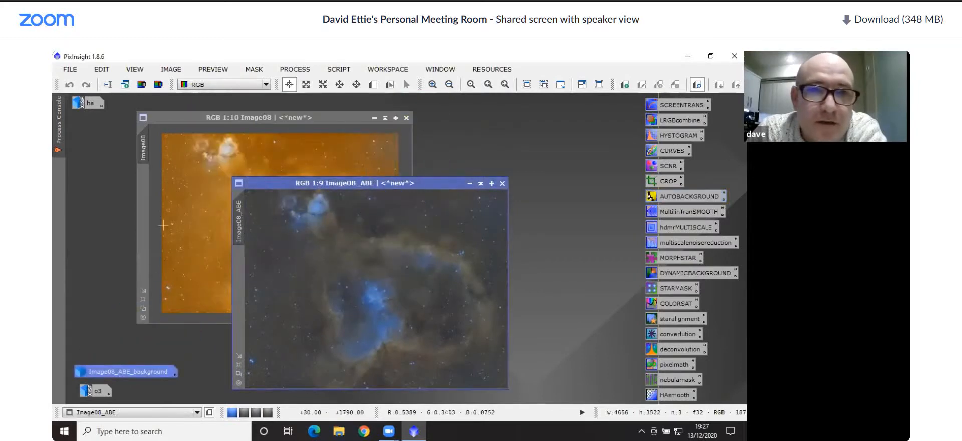
pyautogui.click(171, 217)
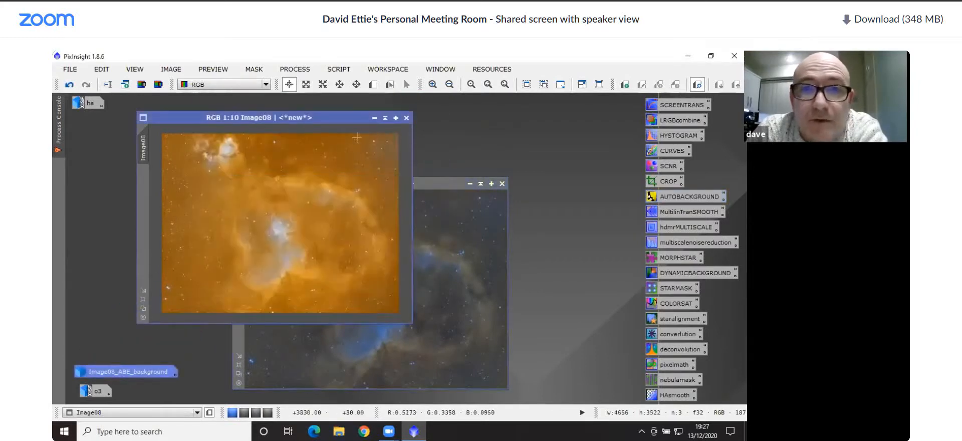
pyautogui.click(373, 118)
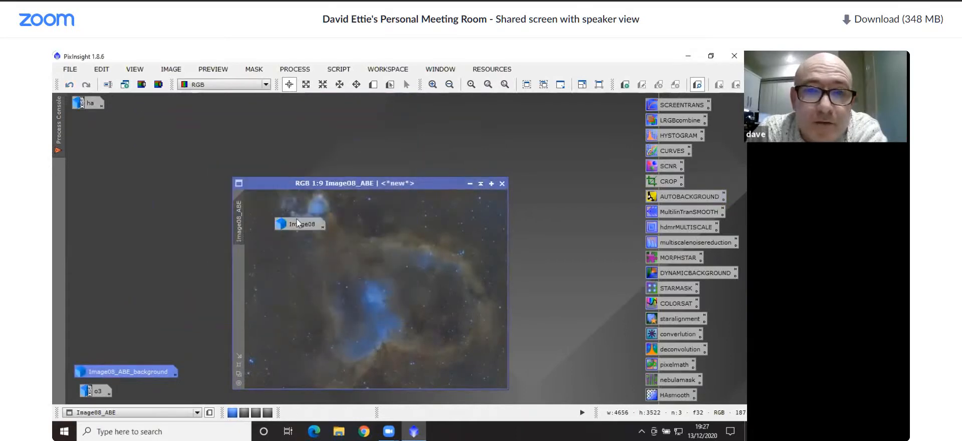
pyautogui.moveTo(297, 223); pyautogui.dragTo(86, 359)
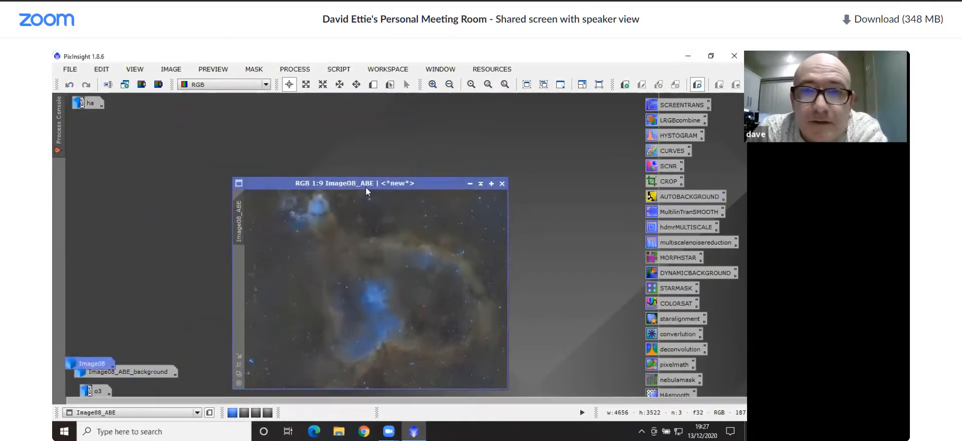
pyautogui.moveTo(365, 190); pyautogui.dragTo(328, 125)
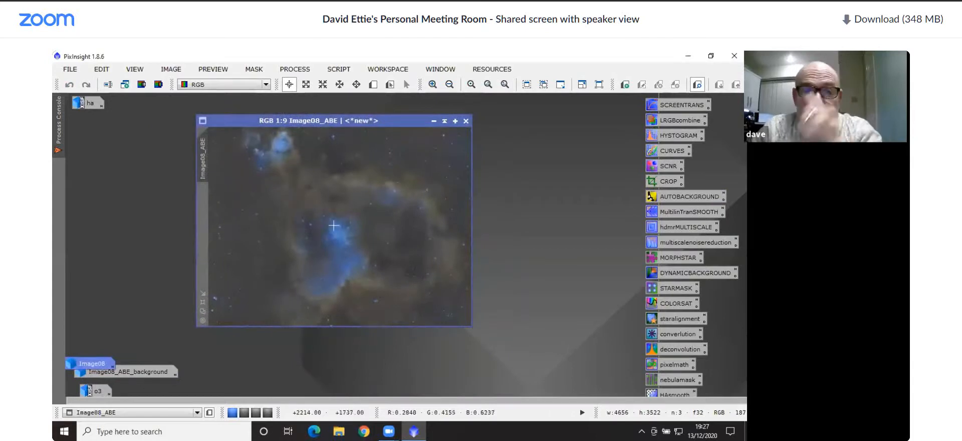
# Rotate the background-corrected Image08_ABE image by 180°
pyautogui.click(170, 70)
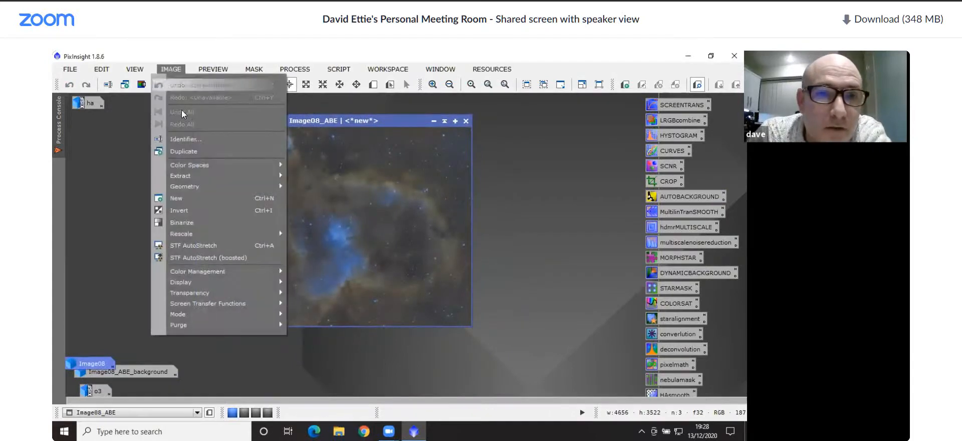
pyautogui.moveTo(253, 176)
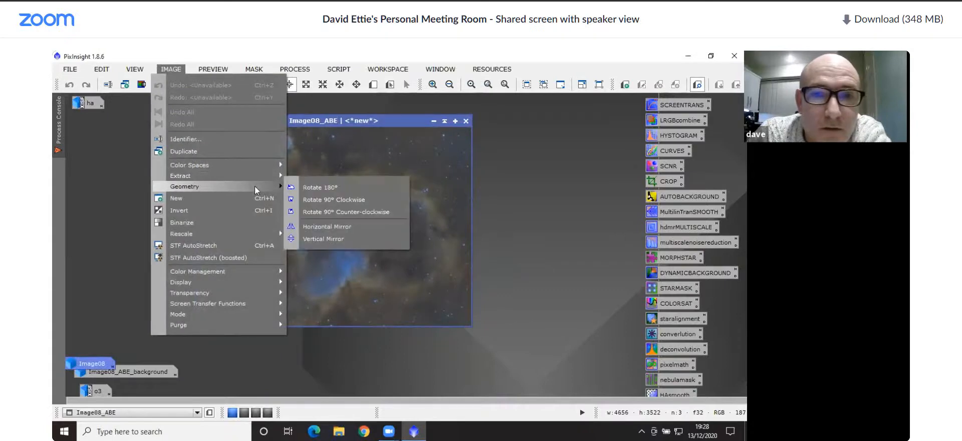
pyautogui.click(323, 187)
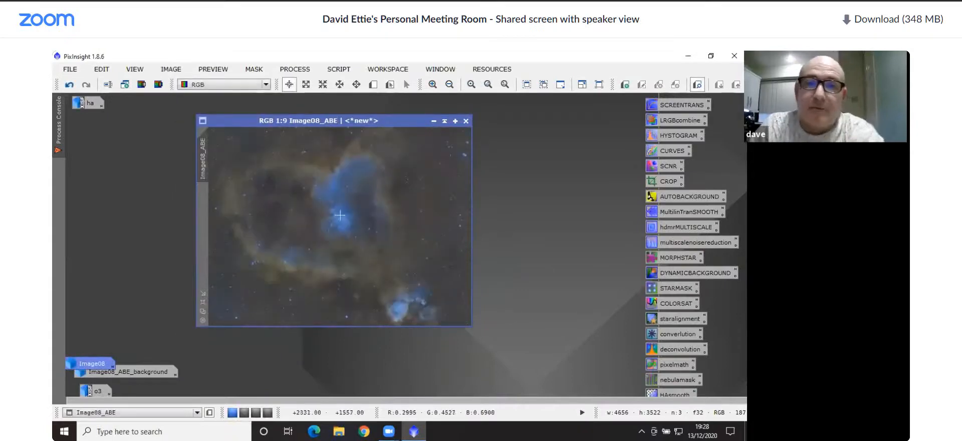
pyautogui.scroll(-1, 340, 214)
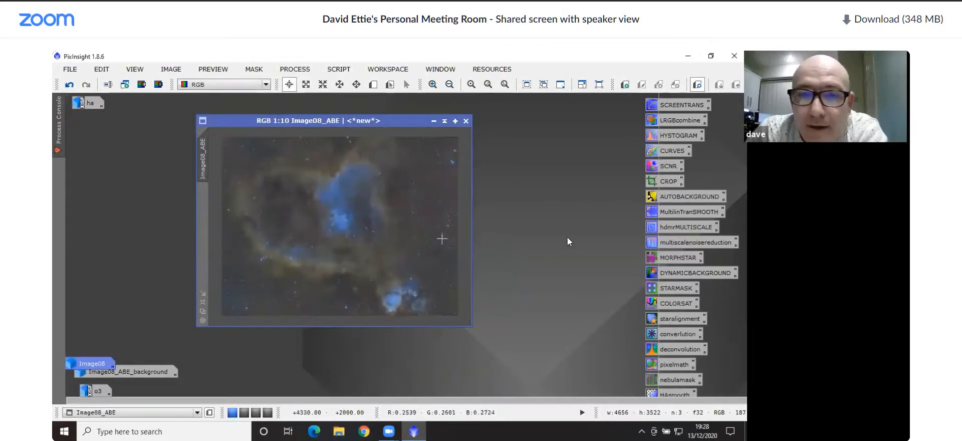
# Crop all four edges of Image08_ABE with DynamicCrop to a width of 4156 and a height of 3232 pixels, then close the process
pyautogui.doubleClick(662, 182)
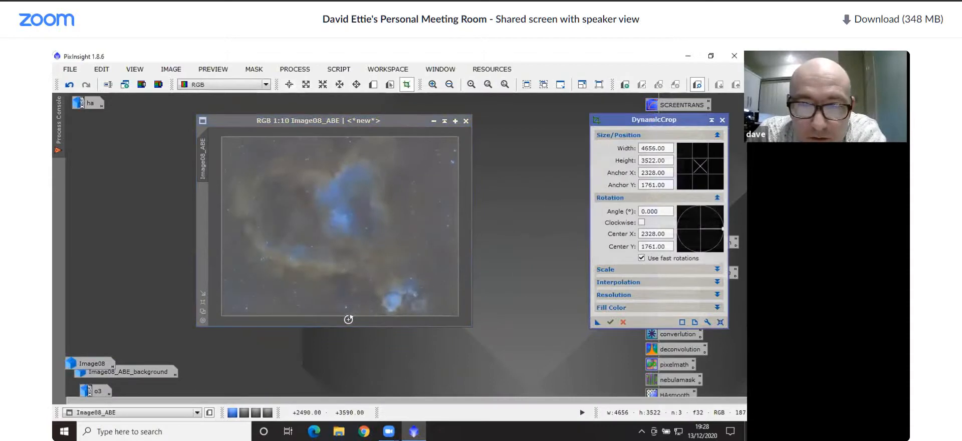
pyautogui.moveTo(349, 318); pyautogui.dragTo(348, 314)
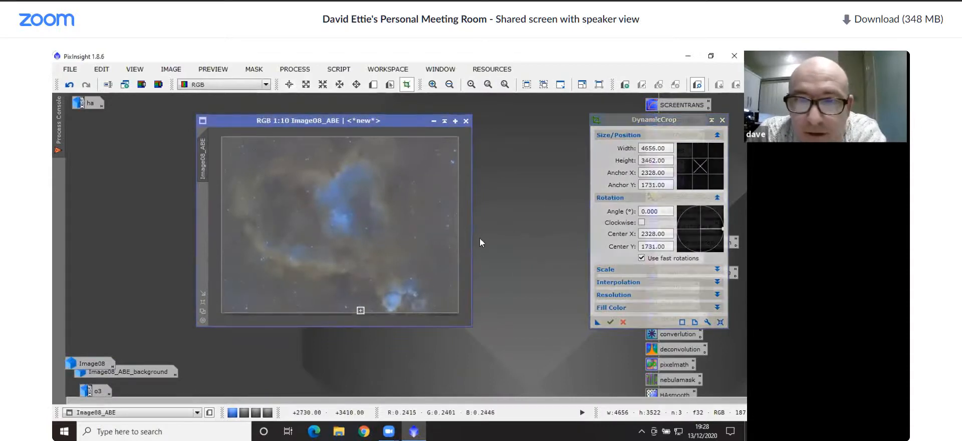
pyautogui.moveTo(458, 224); pyautogui.dragTo(441, 225)
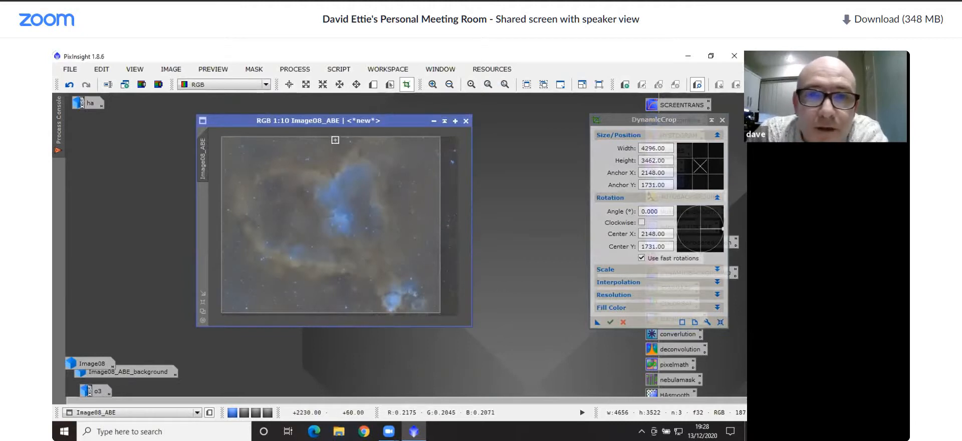
pyautogui.moveTo(335, 137); pyautogui.dragTo(332, 150)
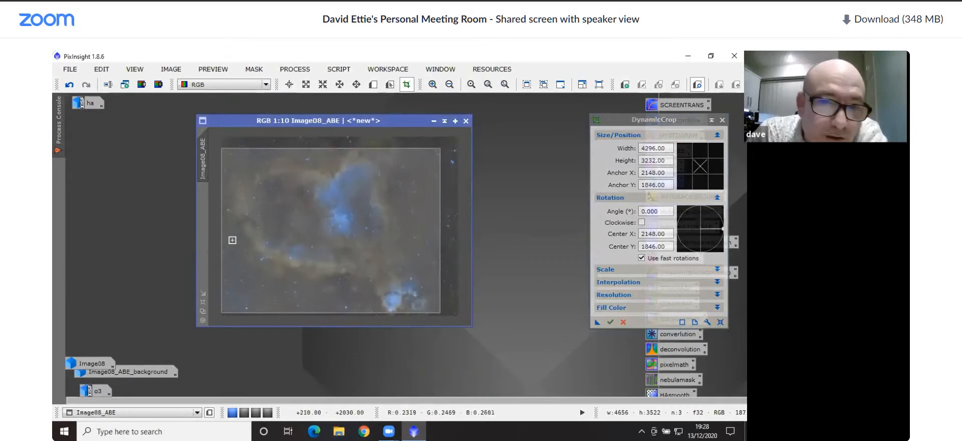
pyautogui.moveTo(222, 240); pyautogui.dragTo(229, 240)
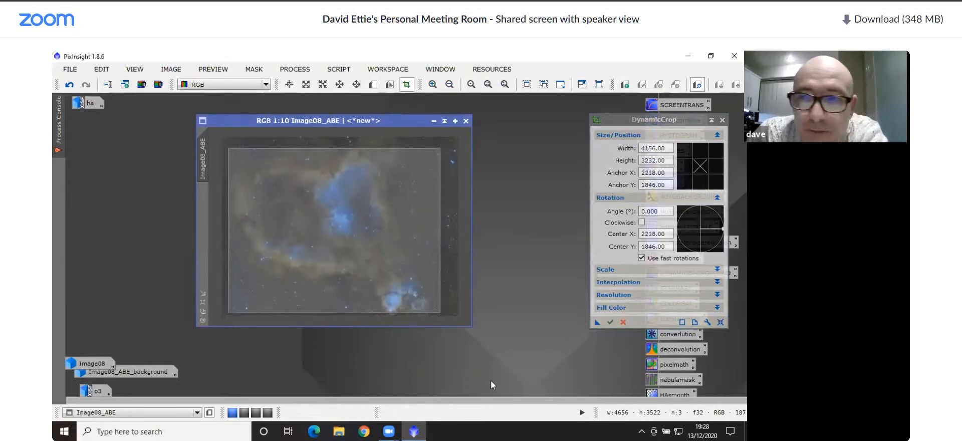
pyautogui.click(609, 322)
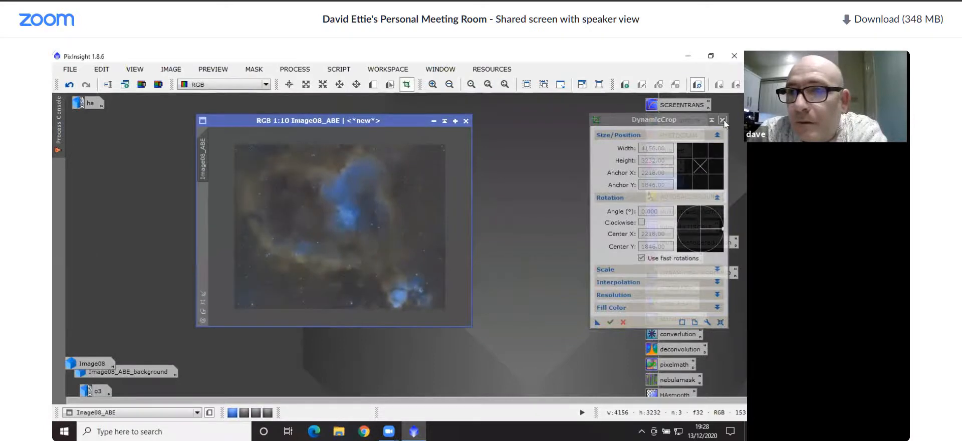
pyautogui.click(721, 121)
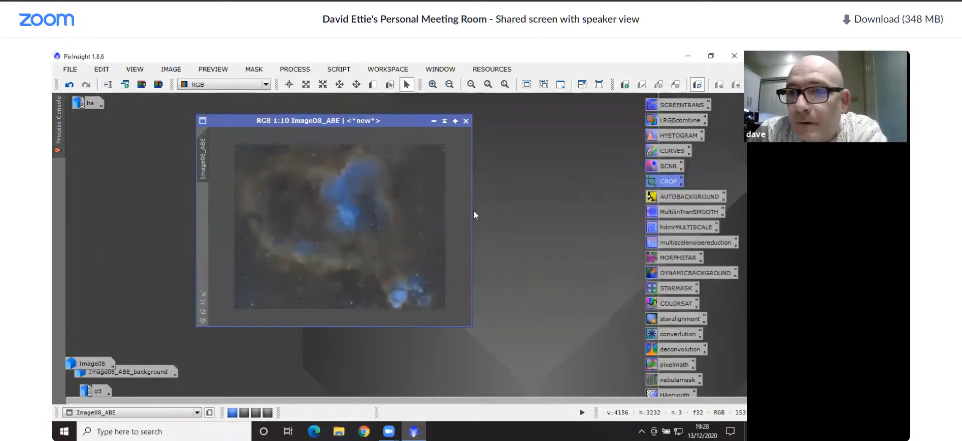
# Darken the background of Image08_ABE with HistogramTransformation under real-time preview, using shadows 0.09873418 and midtones 0.45786517, and close the process
pyautogui.doubleClick(671, 135)
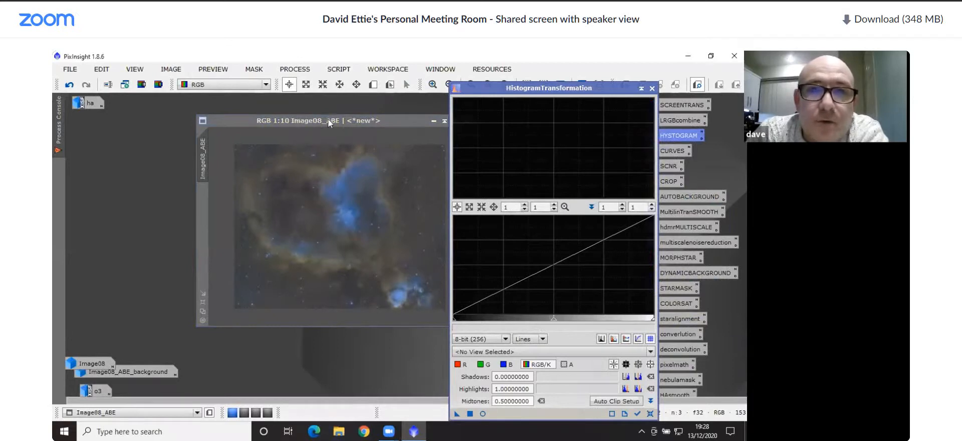
pyautogui.click(506, 351)
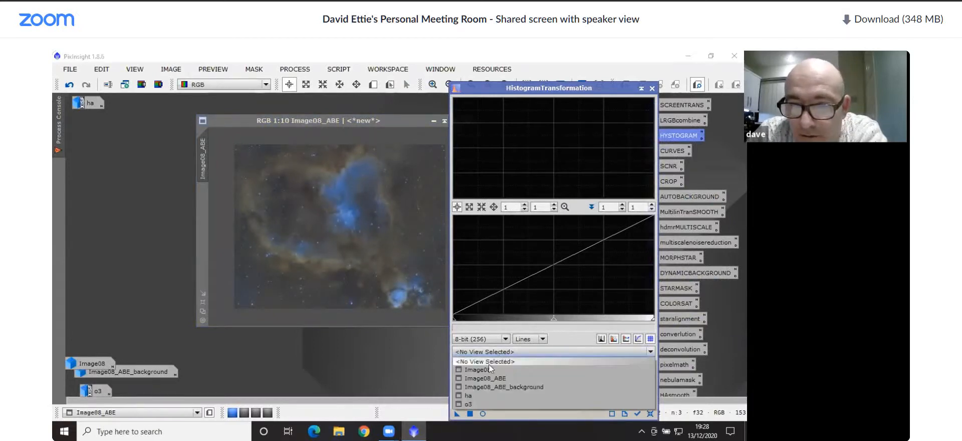
pyautogui.click(482, 377)
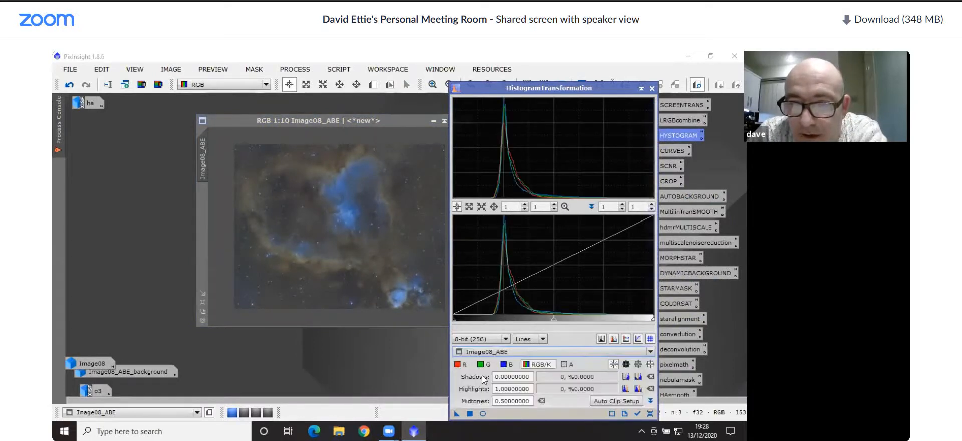
pyautogui.click(482, 413)
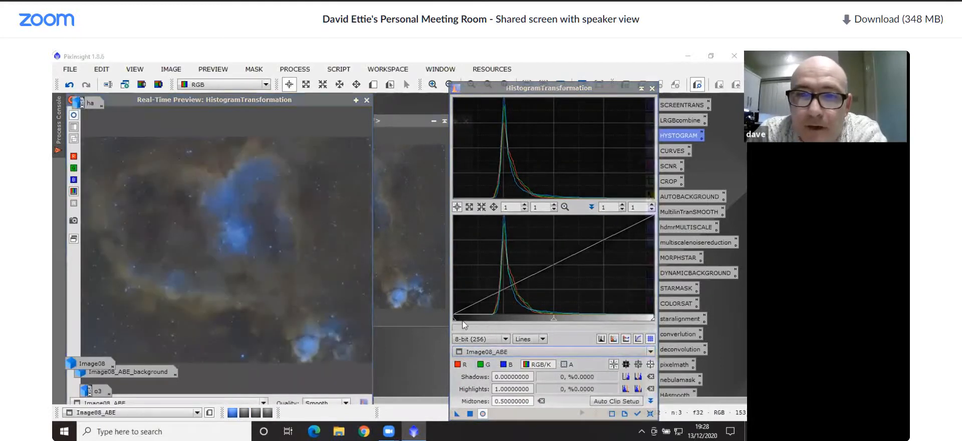
pyautogui.moveTo(454, 321); pyautogui.dragTo(473, 322)
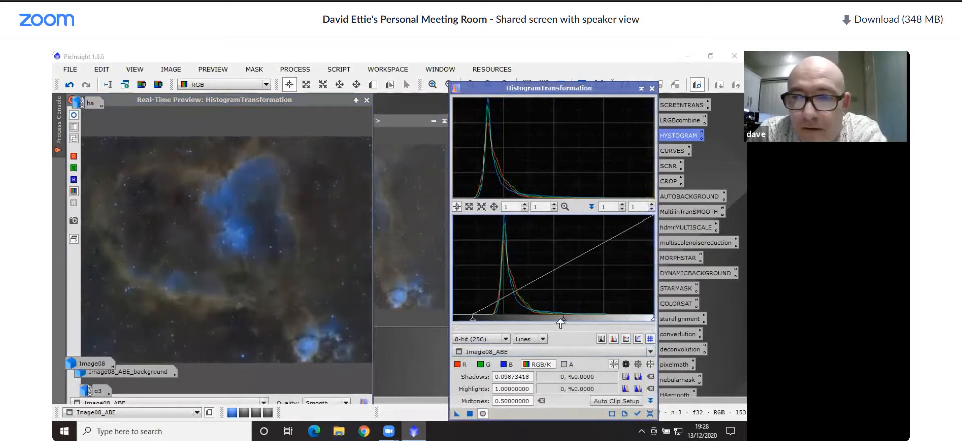
pyautogui.moveTo(564, 323)
pyautogui.mouseDown()
pyautogui.moveTo(542, 323)
pyautogui.moveTo(552, 325)
pyautogui.mouseUp()
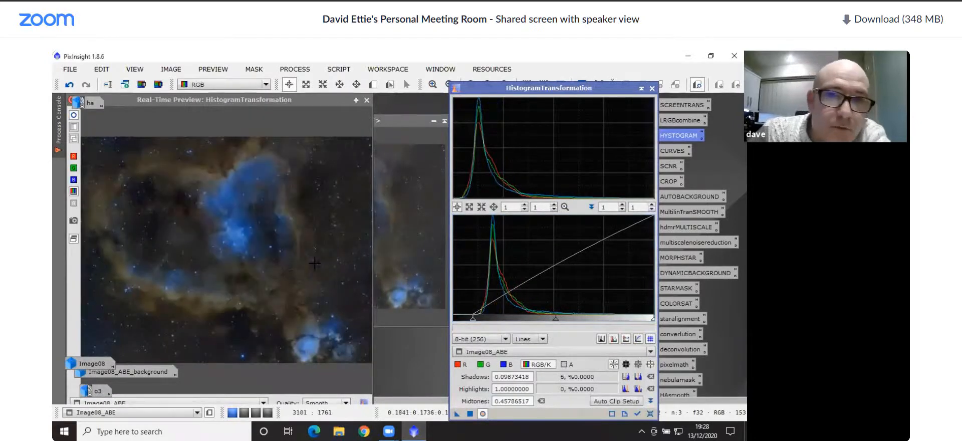
pyautogui.click(471, 414)
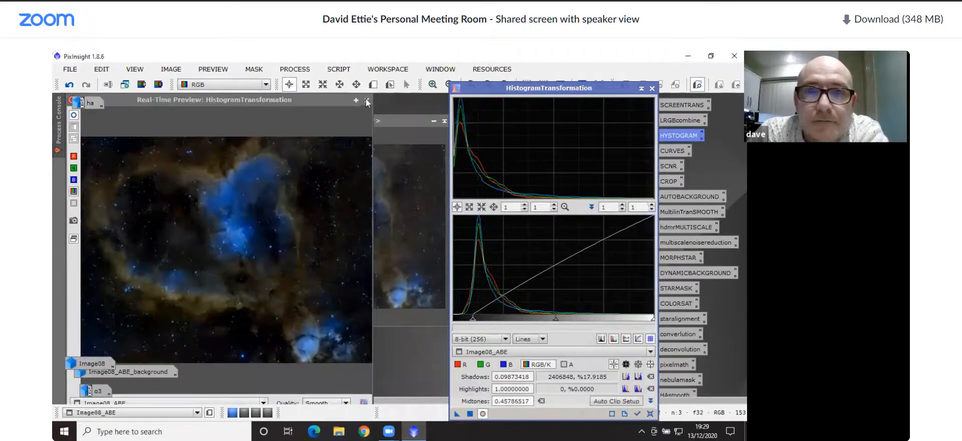
pyautogui.click(366, 101)
pyautogui.click(651, 88)
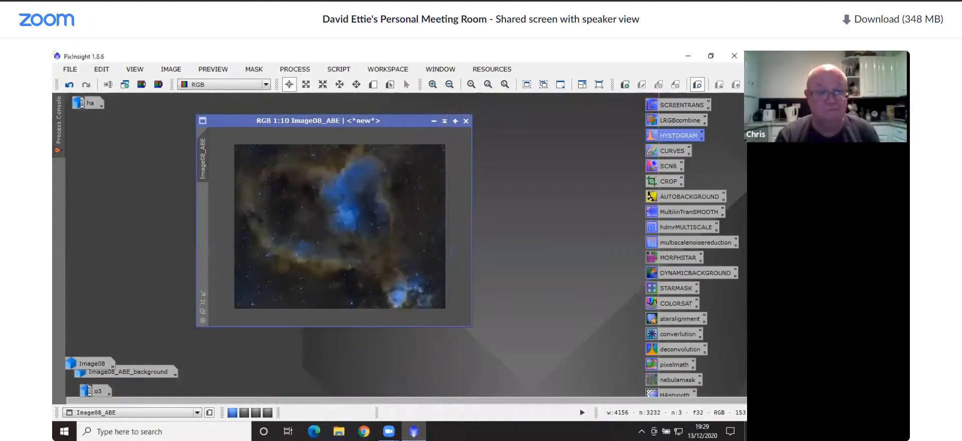
# Open CurvesTransformation for the Image08_ABE image, choose the red channel and start the real-time preview
pyautogui.moveTo(271, 120); pyautogui.dragTo(201, 111)
pyautogui.scroll(1, 259, 185)
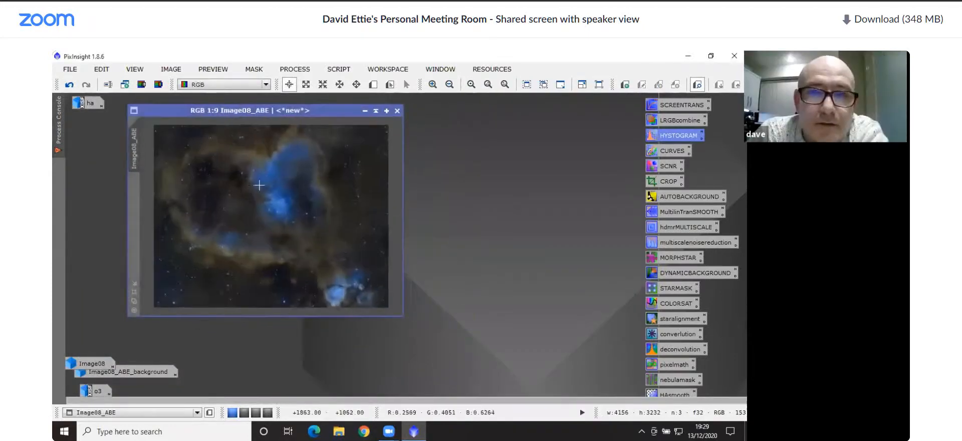
pyautogui.scroll(1, 256, 186)
pyautogui.scroll(-1, 263, 211)
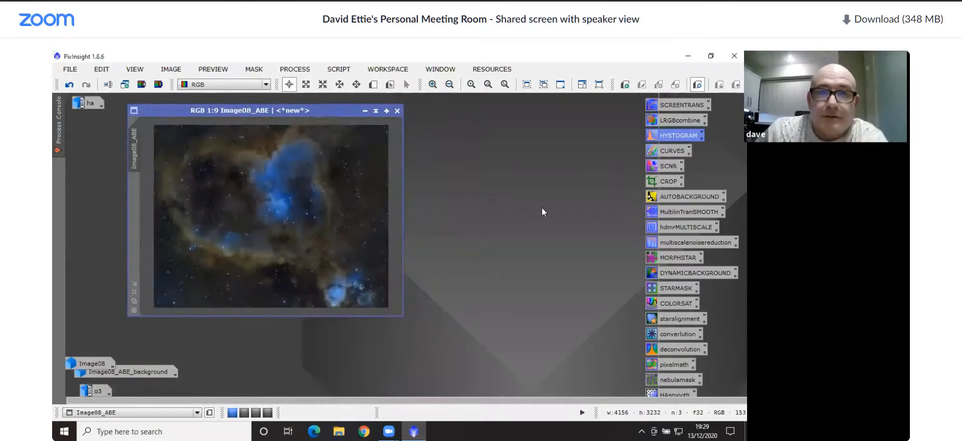
pyautogui.doubleClick(671, 152)
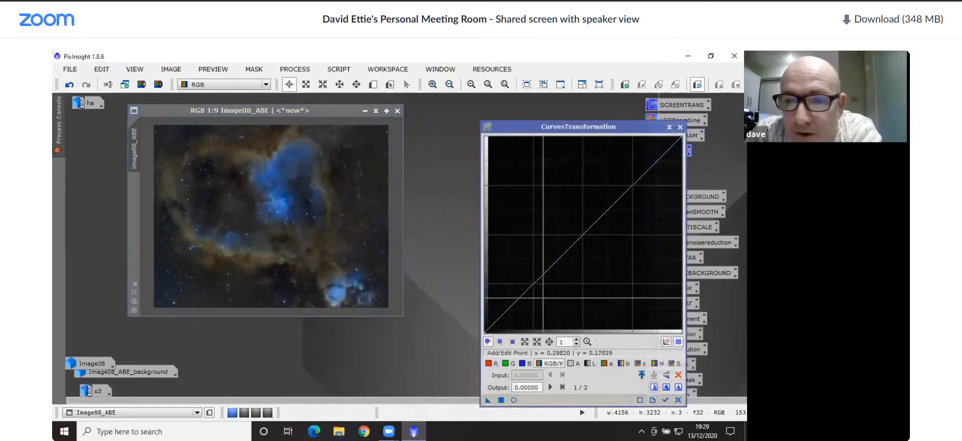
pyautogui.click(489, 364)
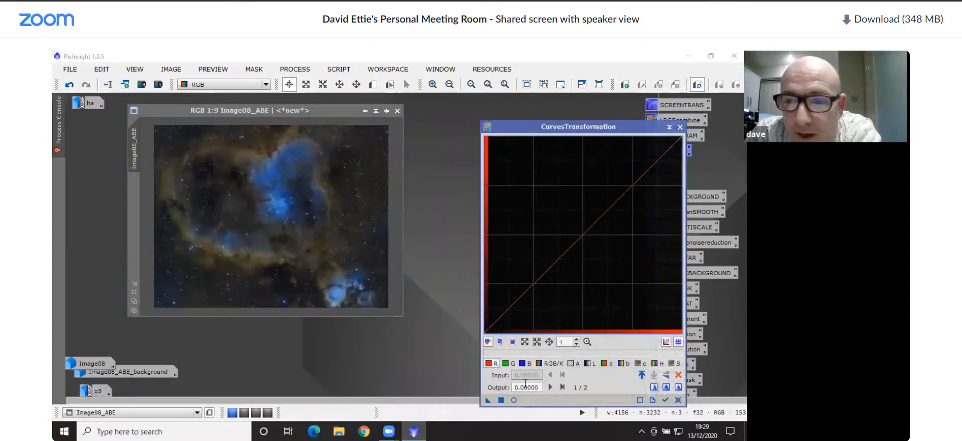
pyautogui.click(514, 399)
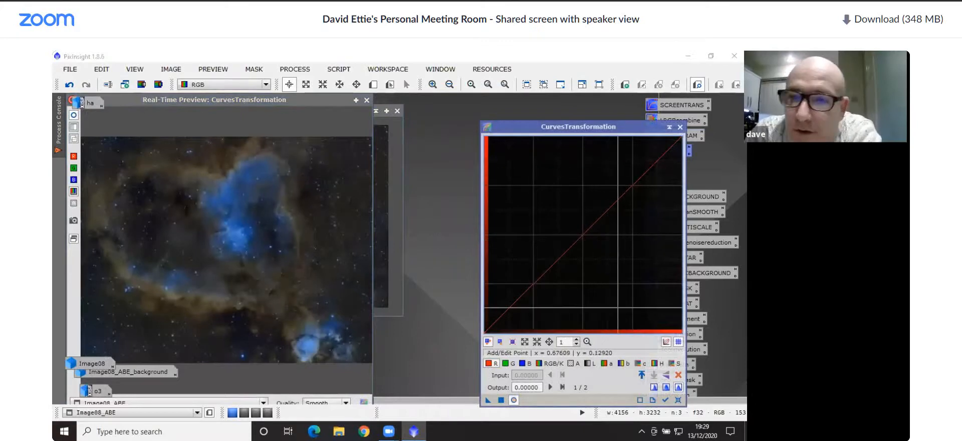
# Place six control points along the diagonal of the red curve, at inputs of about 0.25, 0.38, 0.50, 0.63, 0.74 and 0.88
pyautogui.click(584, 234)
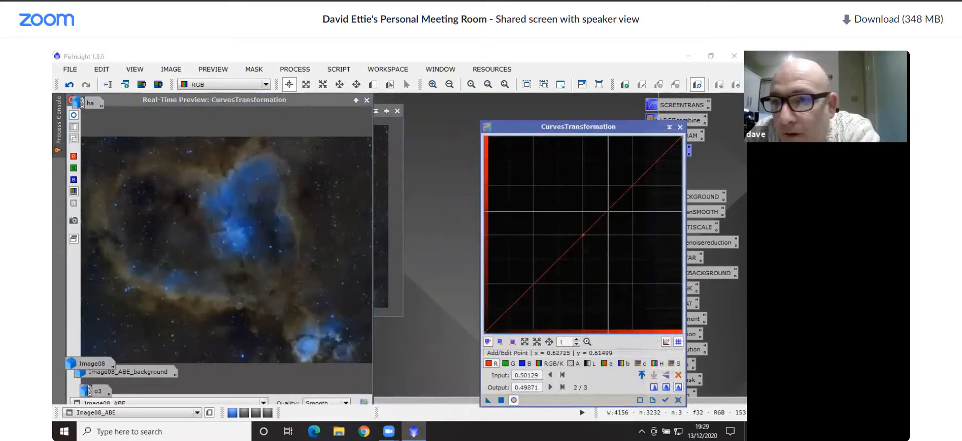
pyautogui.click(608, 210)
pyautogui.click(630, 187)
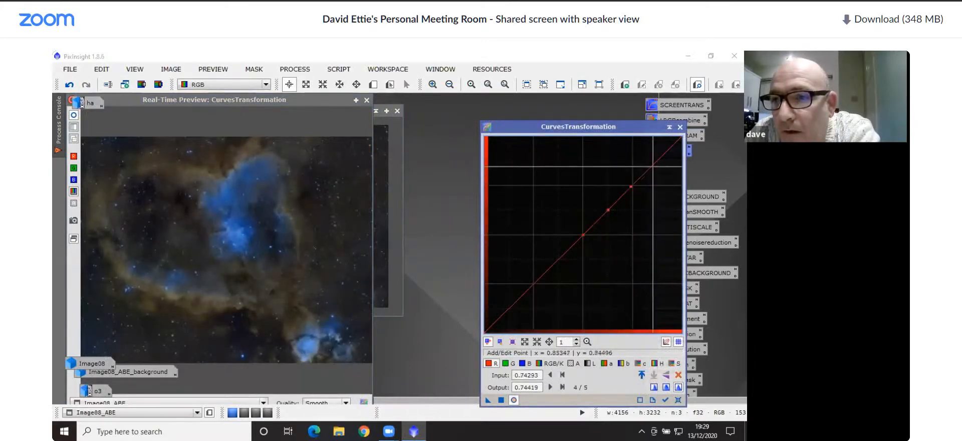
pyautogui.click(659, 160)
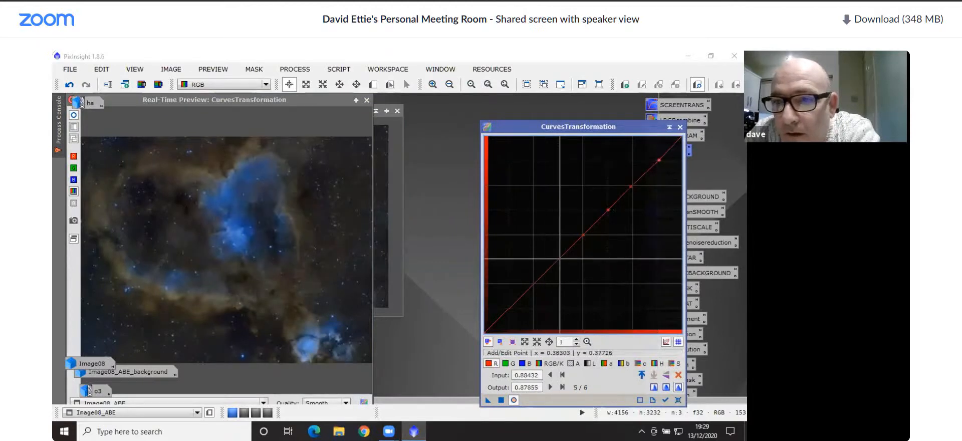
pyautogui.click(559, 258)
pyautogui.click(534, 284)
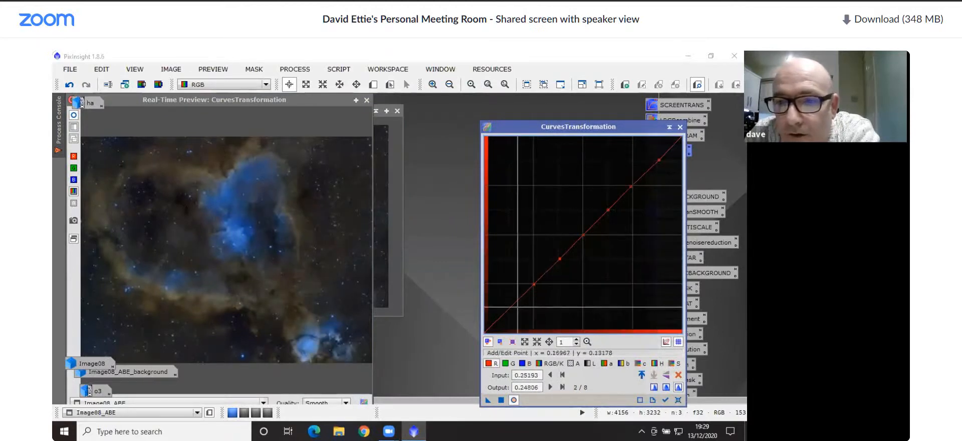
# Lower the red shadows to 0.11370 at input 0.13625, raise the midtones and highlights up to 0.90439 at 0.86889, apply the curve and close the preview
pyautogui.moveTo(508, 308); pyautogui.dragTo(511, 310)
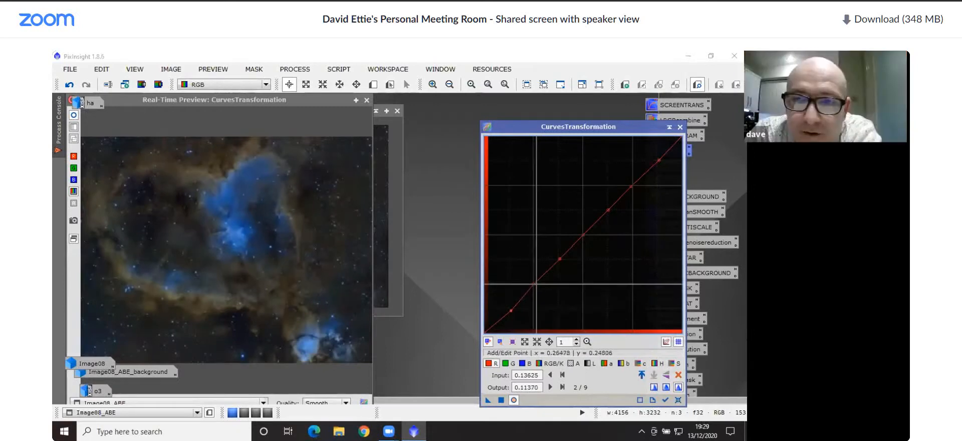
pyautogui.moveTo(533, 283); pyautogui.dragTo(535, 283)
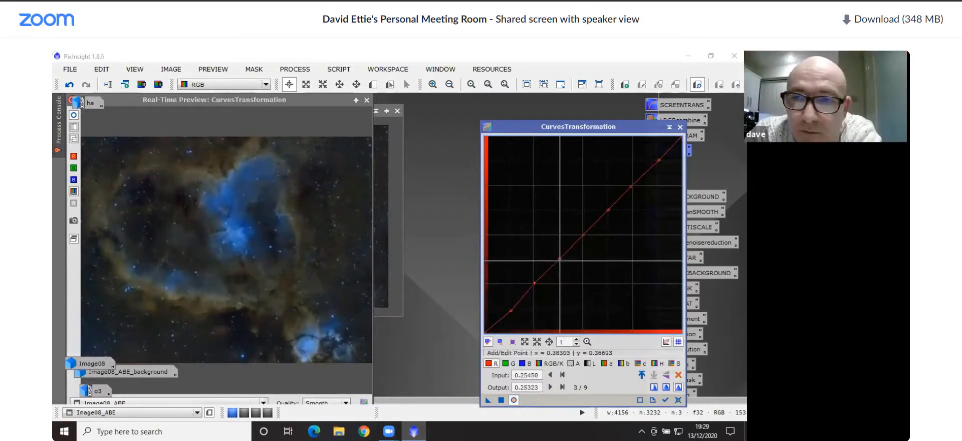
pyautogui.moveTo(560, 259)
pyautogui.mouseDown()
pyautogui.moveTo(546, 249)
pyautogui.moveTo(556, 255)
pyautogui.mouseUp()
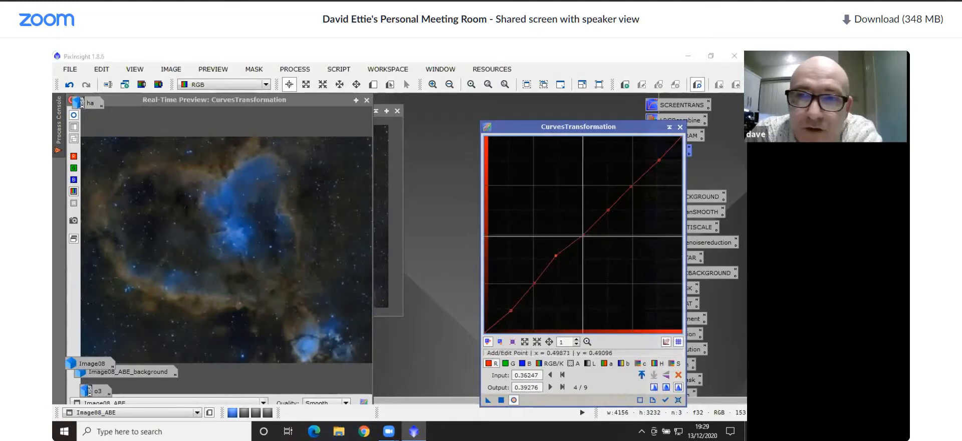
pyautogui.moveTo(582, 235); pyautogui.dragTo(656, 155)
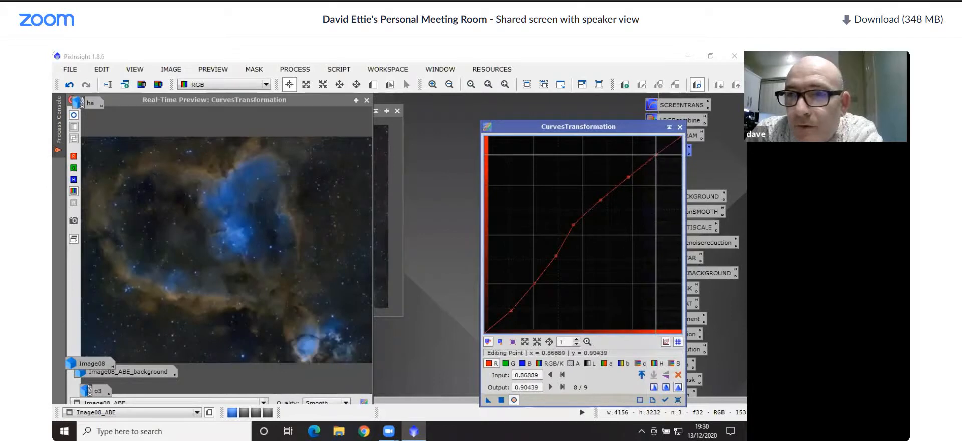
pyautogui.click(501, 400)
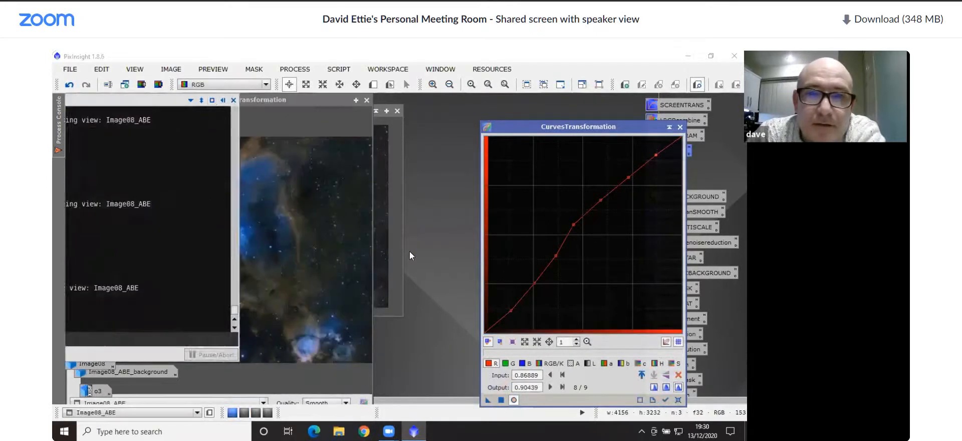
pyautogui.click(366, 100)
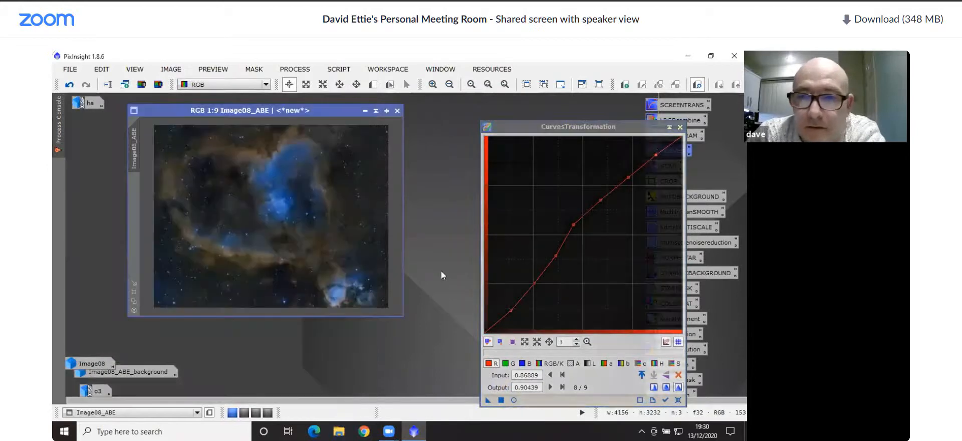
# Preview the green channel in real time and place six control points along its curve, at inputs from about 0.24 to 0.89
pyautogui.click(506, 362)
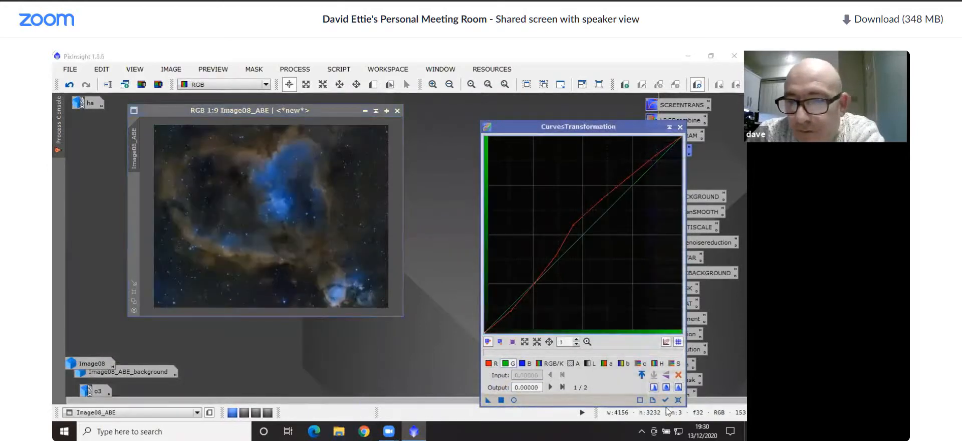
pyautogui.click(513, 399)
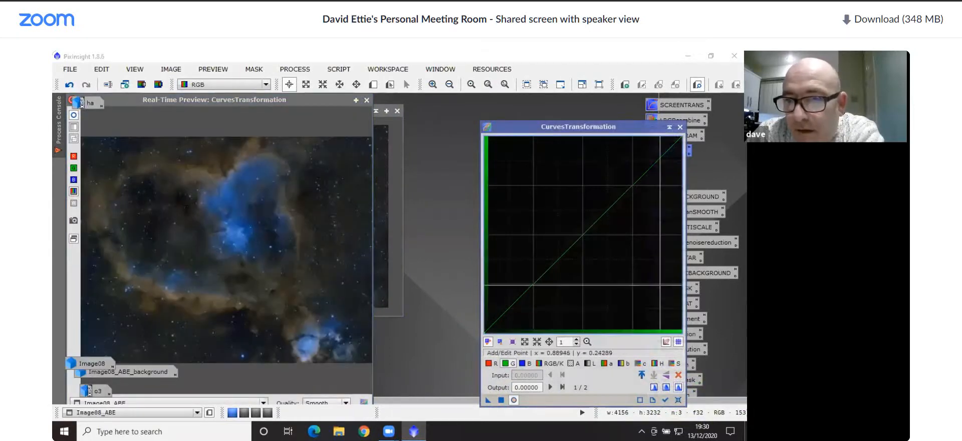
pyautogui.click(582, 232)
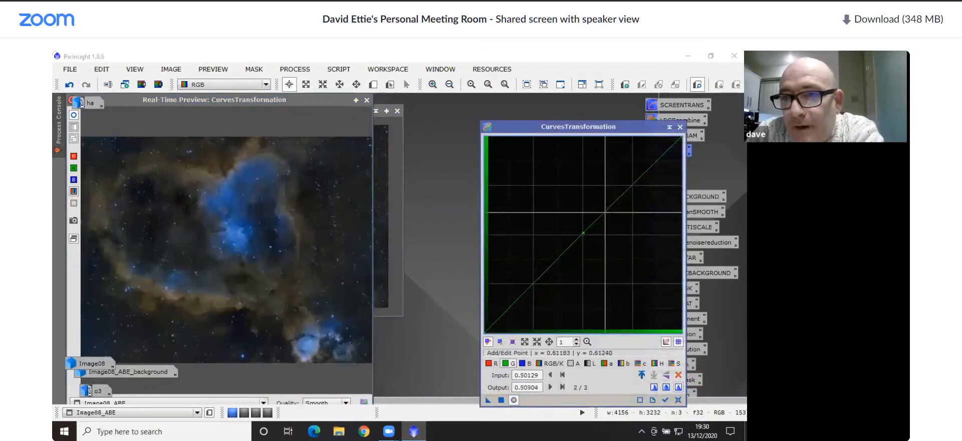
pyautogui.click(607, 210)
pyautogui.click(635, 185)
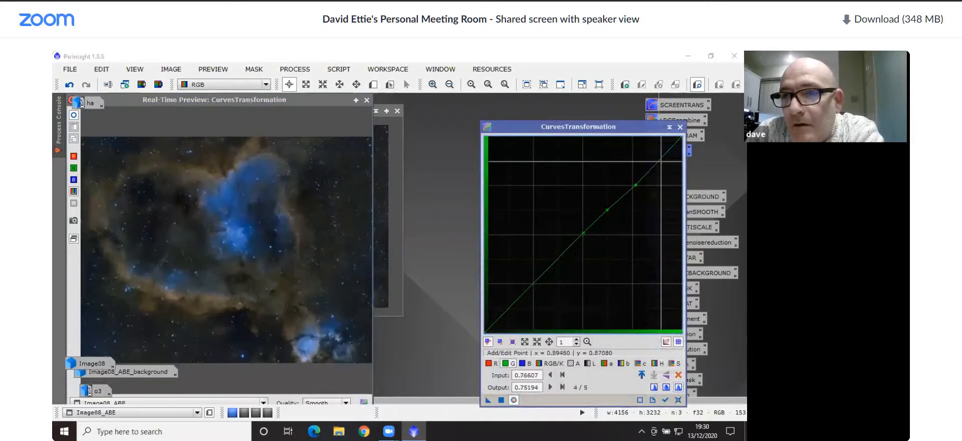
pyautogui.click(659, 161)
pyautogui.click(559, 255)
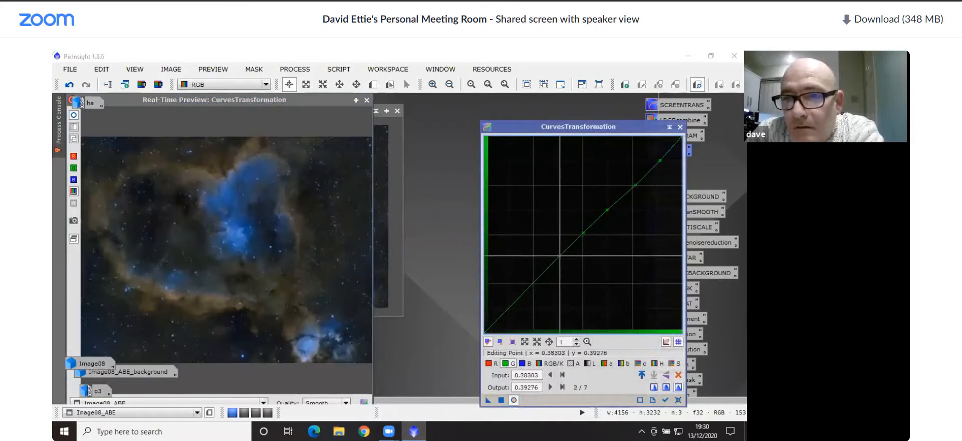
pyautogui.click(532, 285)
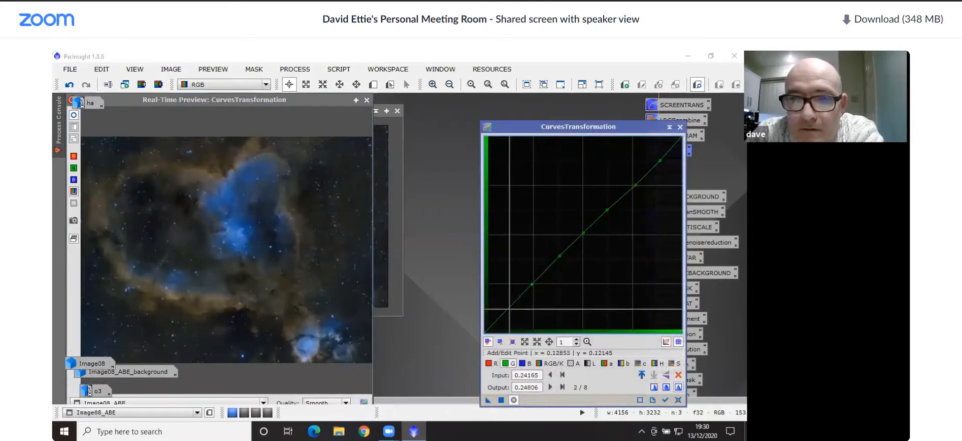
# Dip the green curve's shadows, anchor 0.24936 at 0.25065, raise its midtones, apply it to Image08_ABE, close the preview and reset the curves
pyautogui.moveTo(510, 309); pyautogui.dragTo(511, 309)
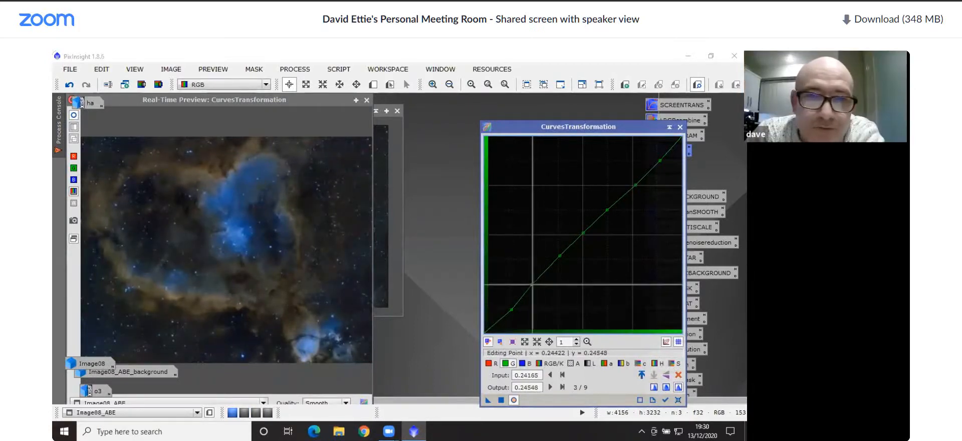
pyautogui.moveTo(531, 284); pyautogui.dragTo(530, 281)
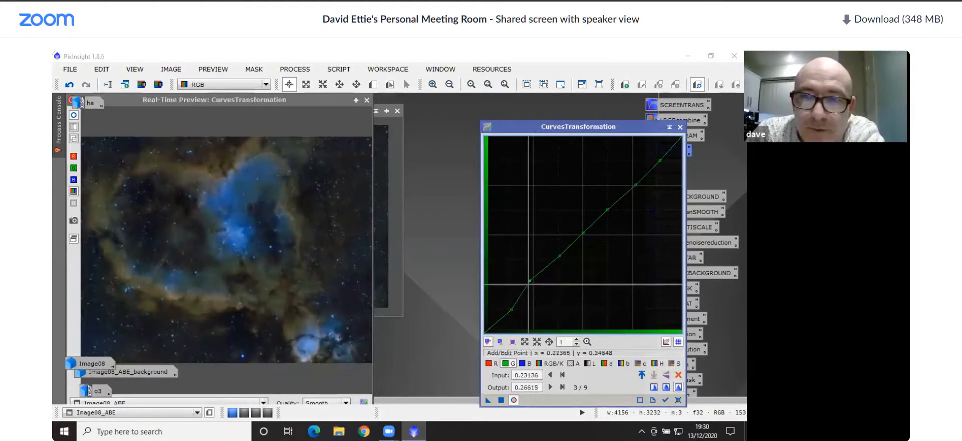
pyautogui.moveTo(531, 282); pyautogui.dragTo(532, 284)
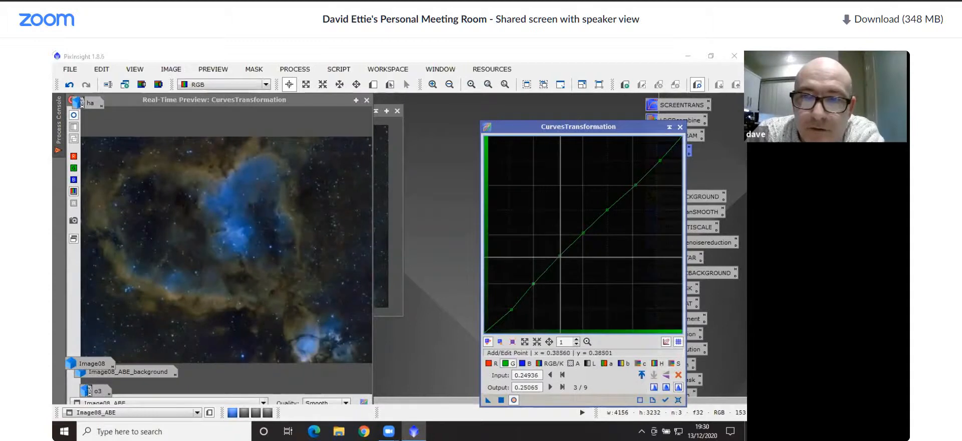
pyautogui.moveTo(559, 256); pyautogui.dragTo(632, 180)
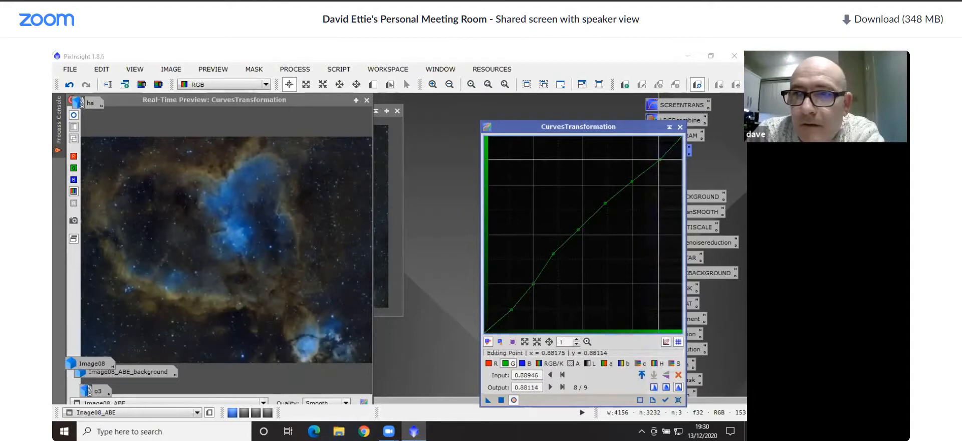
pyautogui.click(500, 399)
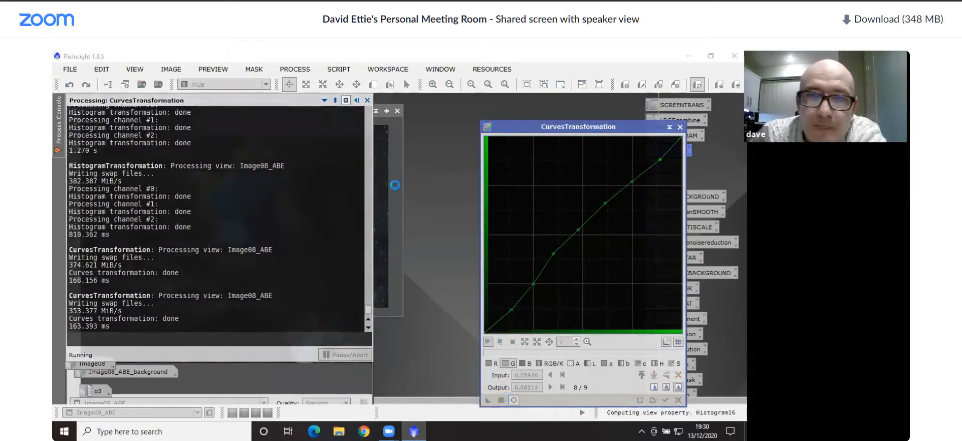
pyautogui.click(366, 100)
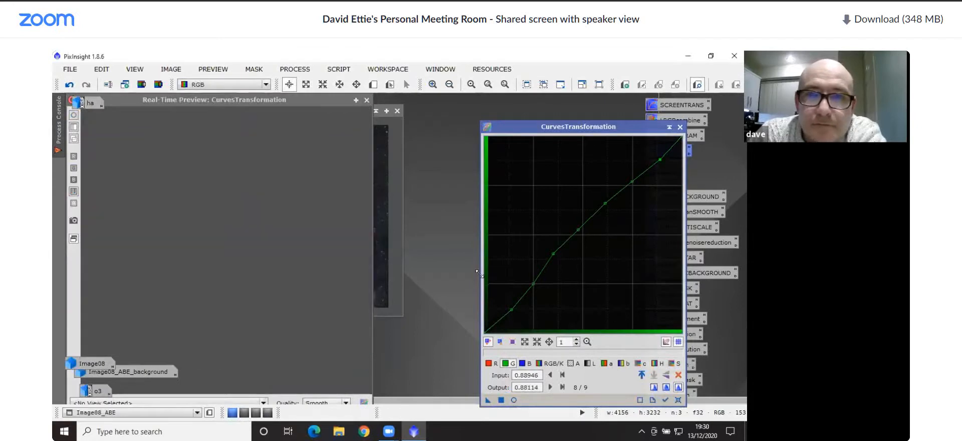
pyautogui.click(679, 401)
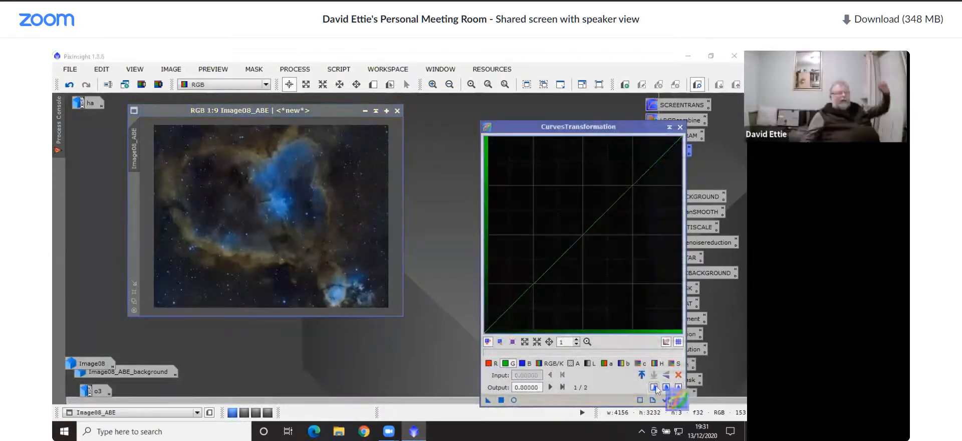
# Preview the blue channel with linear interpolation and place six control points along its curve, at inputs from about 0.25 to 0.88
pyautogui.click(521, 363)
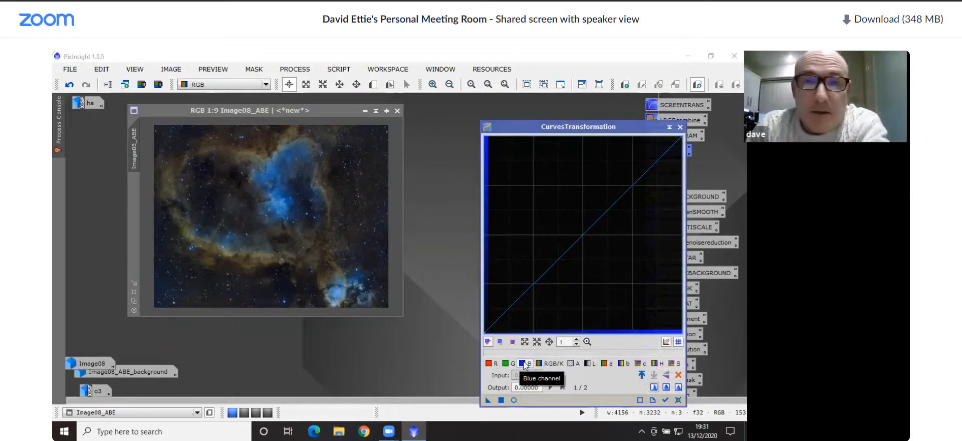
pyautogui.click(516, 401)
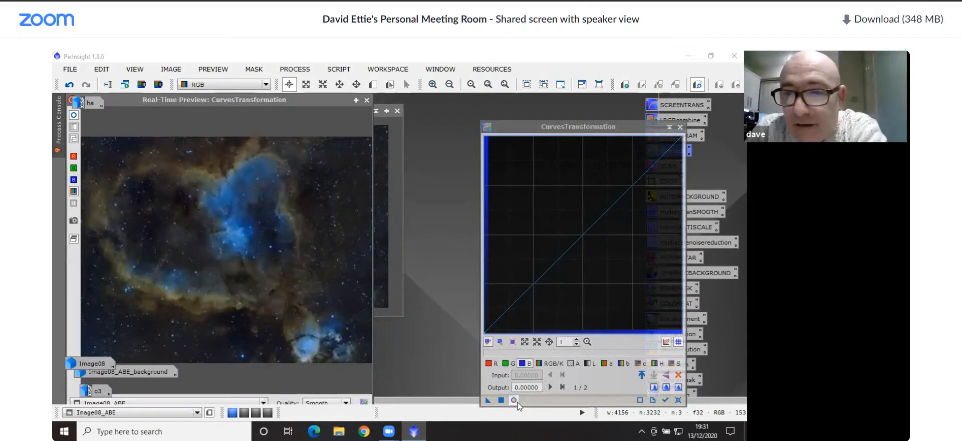
pyautogui.click(678, 386)
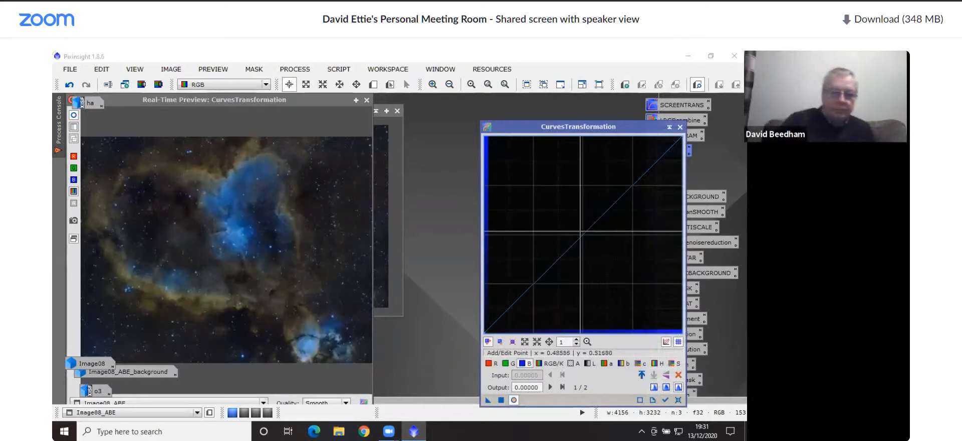
pyautogui.click(583, 236)
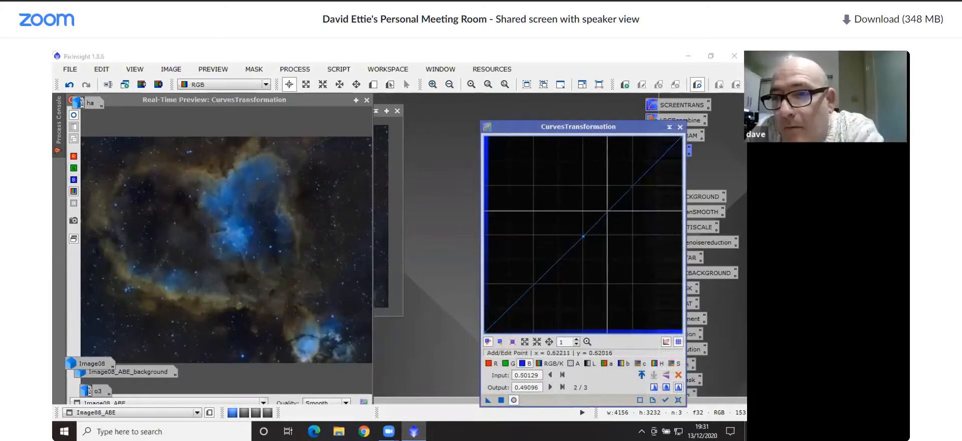
pyautogui.click(610, 208)
pyautogui.click(633, 185)
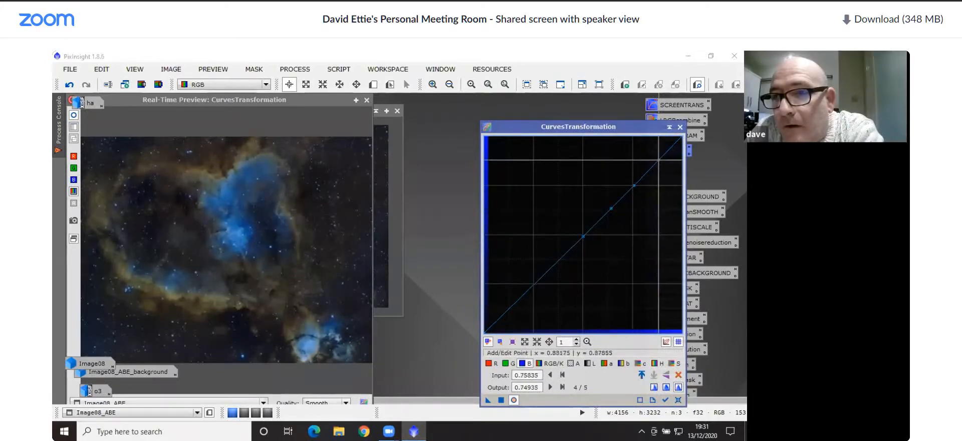
pyautogui.click(658, 160)
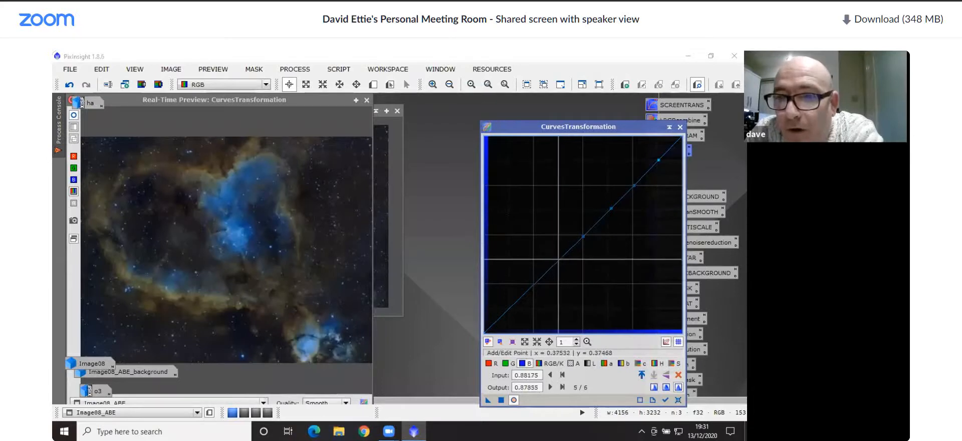
pyautogui.click(534, 284)
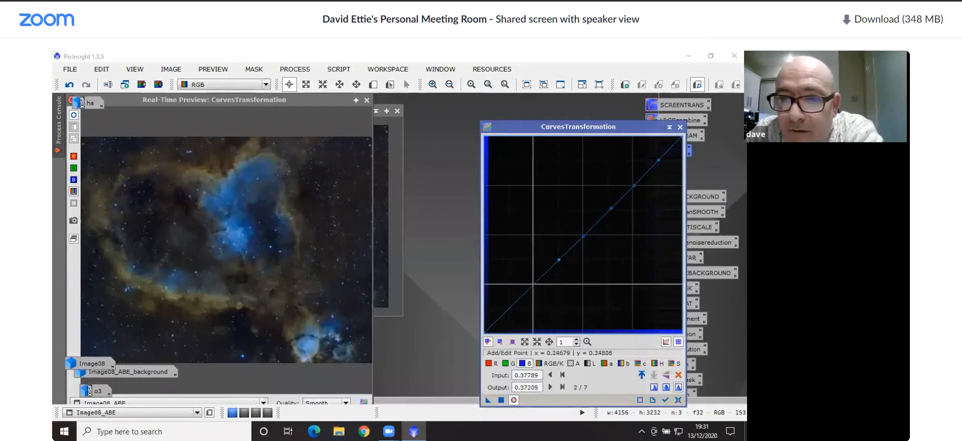
# Lower the blue shadows to 0.23256 at 0.25964, raise midtones and highlights up to 0.92765 at 0.86375, apply, close the preview and reset the curves
pyautogui.moveTo(510, 307); pyautogui.dragTo(536, 289)
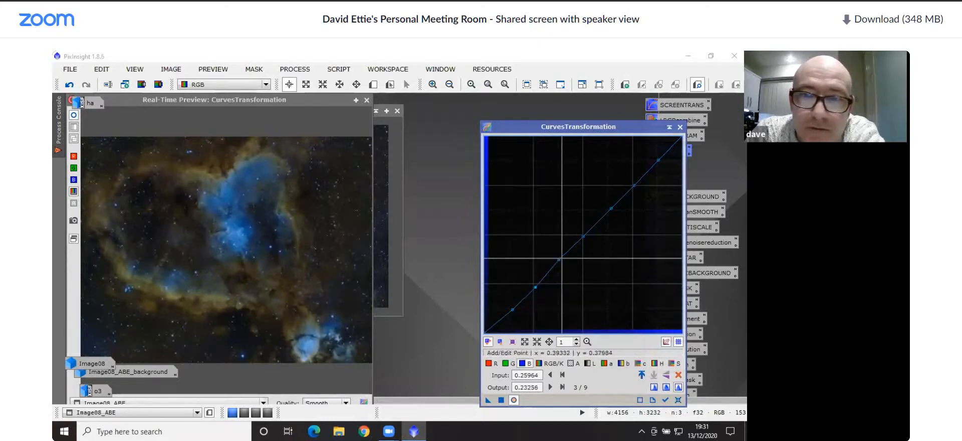
pyautogui.moveTo(559, 259); pyautogui.dragTo(597, 198)
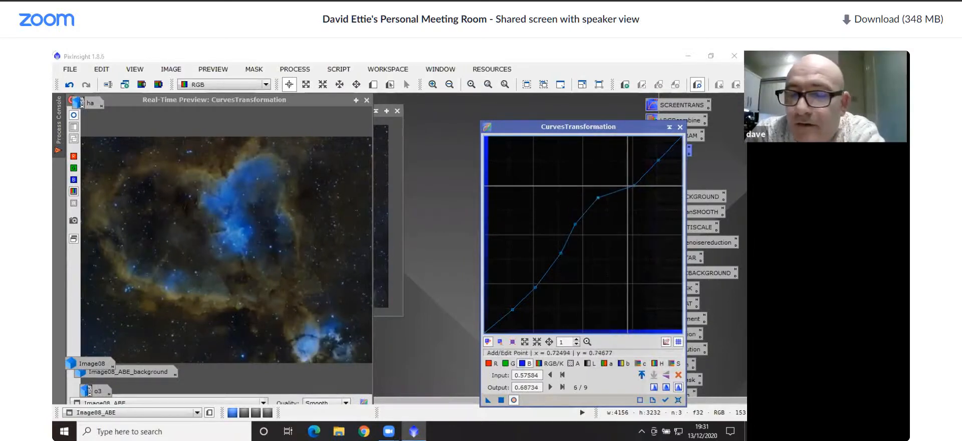
pyautogui.moveTo(634, 185); pyautogui.dragTo(655, 151)
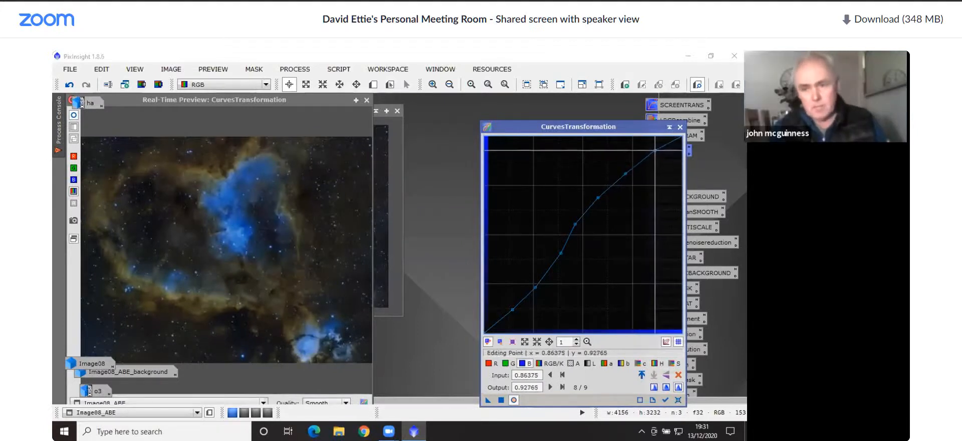
pyautogui.click(503, 401)
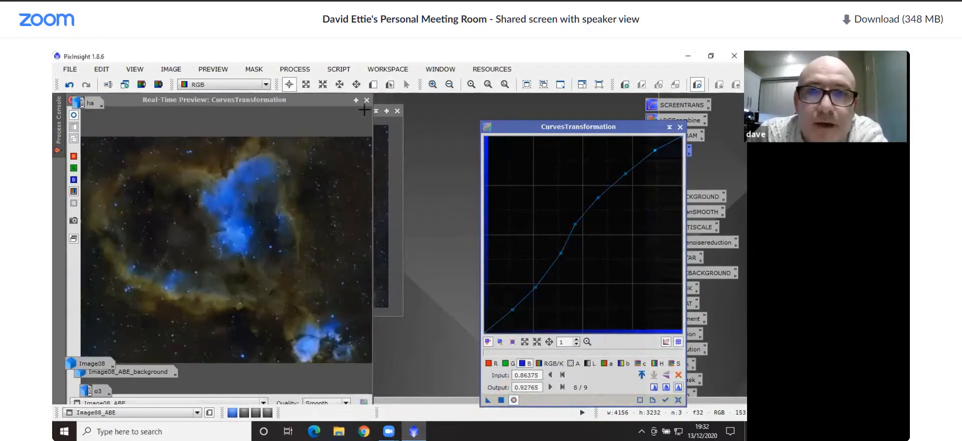
pyautogui.click(366, 100)
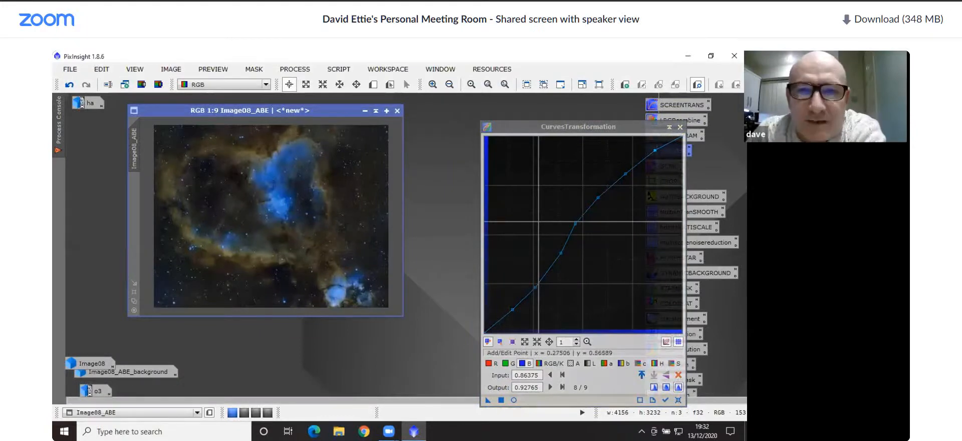
pyautogui.click(676, 400)
# Preview the lightness (L) curve in real time and place seven control points along its diagonal, at inputs from about 0.13 to 0.88
pyautogui.click(587, 364)
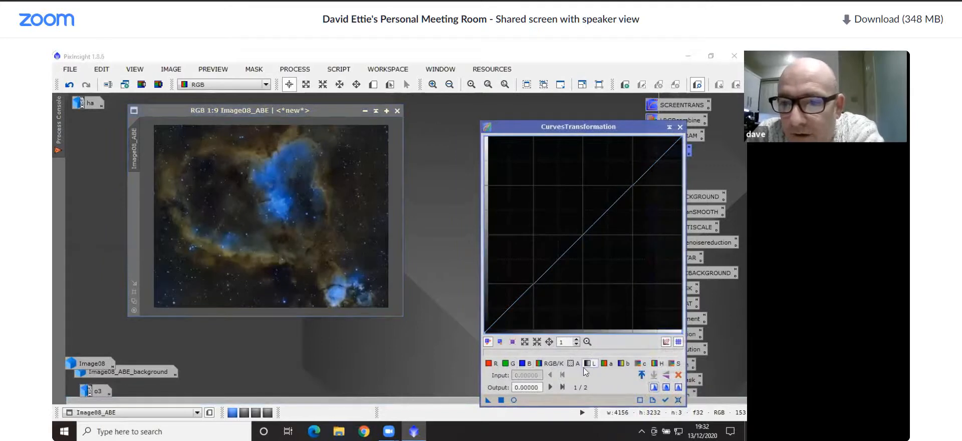
pyautogui.click(514, 400)
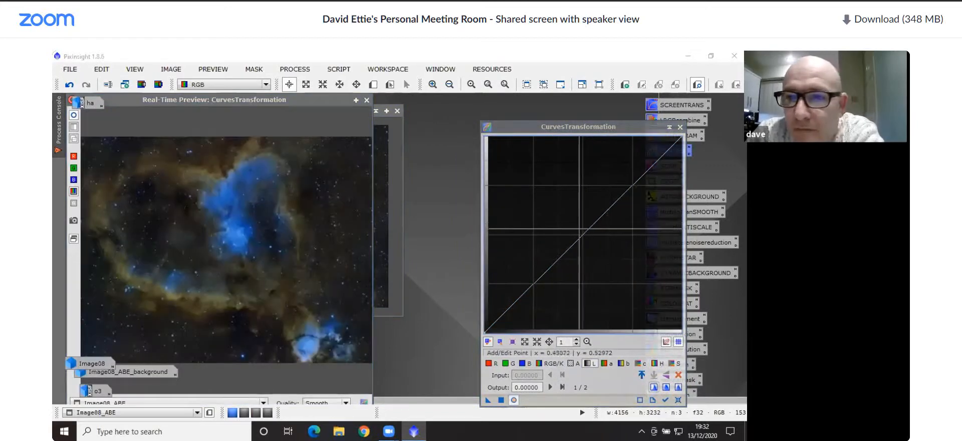
pyautogui.click(583, 234)
pyautogui.click(608, 211)
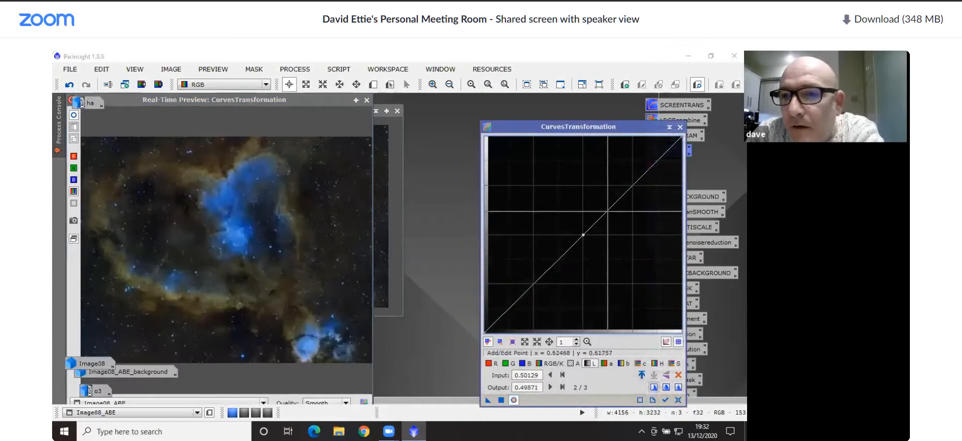
pyautogui.click(635, 184)
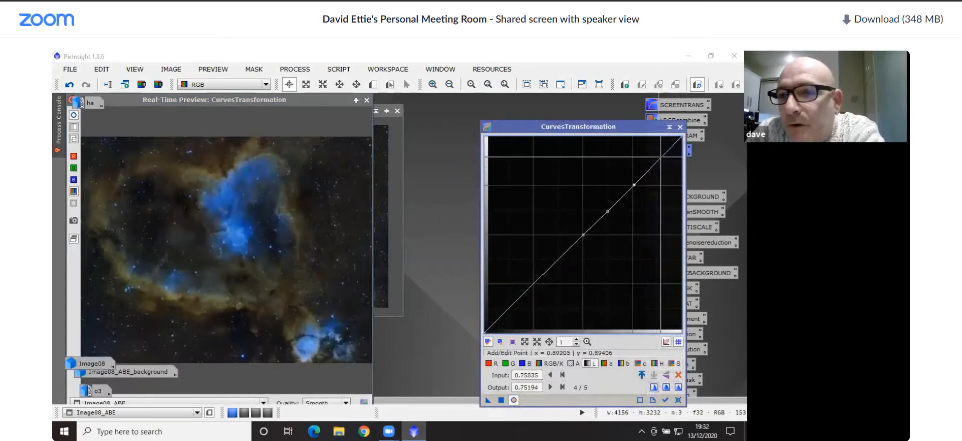
pyautogui.click(658, 160)
pyautogui.click(559, 259)
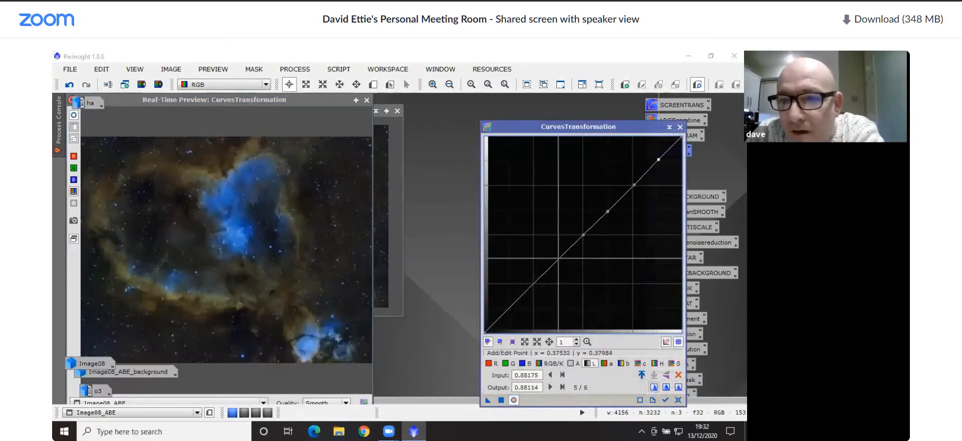
pyautogui.click(535, 285)
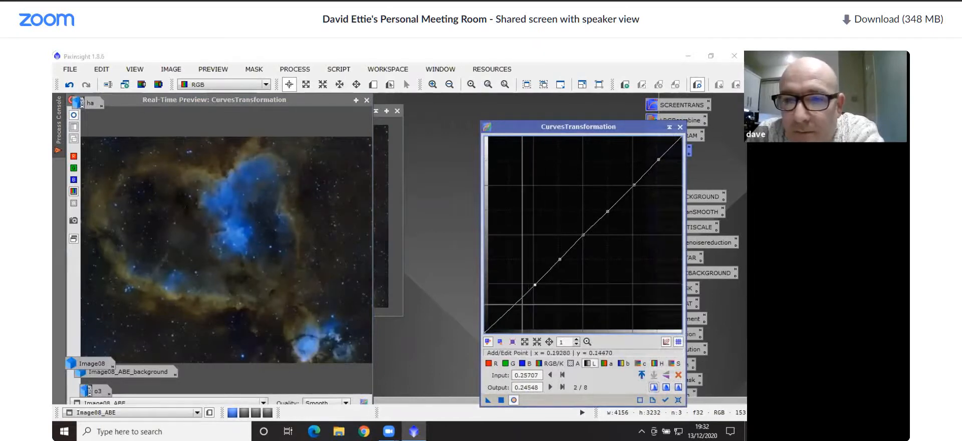
pyautogui.moveTo(510, 309)
pyautogui.mouseDown()
pyautogui.moveTo(515, 328)
pyautogui.moveTo(509, 306)
pyautogui.mouseUp()
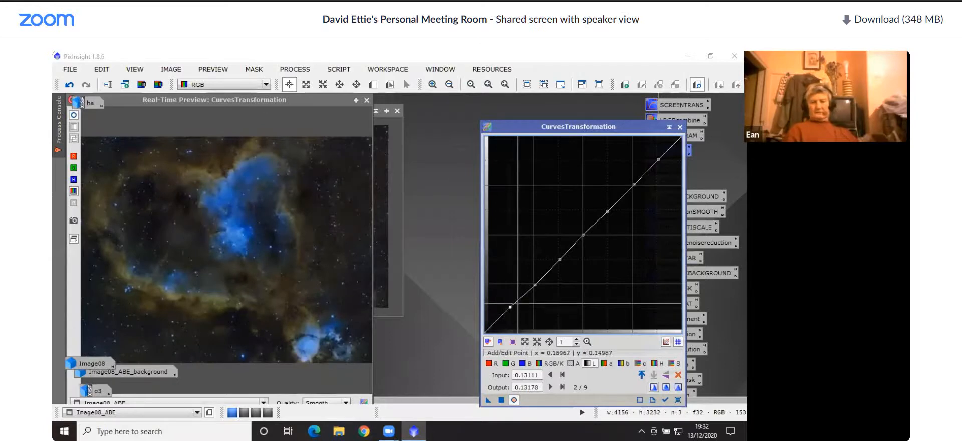
# Anchor the lightness shadows at 0.25450, raise the curve to 0.63049 at 0.60925 and 0.90181 at 0.87404, apply, close the preview and reset
pyautogui.moveTo(535, 284); pyautogui.dragTo(534, 284)
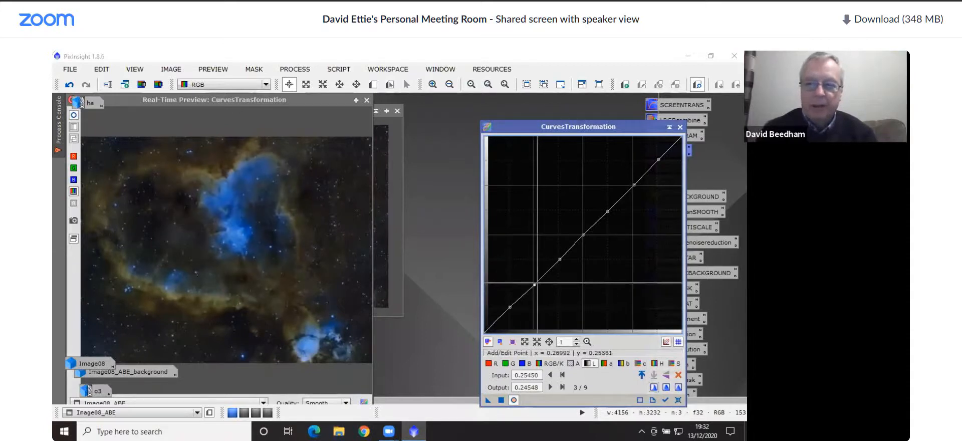
pyautogui.moveTo(560, 259)
pyautogui.mouseDown()
pyautogui.moveTo(555, 234)
pyautogui.moveTo(555, 273)
pyautogui.moveTo(556, 238)
pyautogui.moveTo(558, 258)
pyautogui.mouseUp()
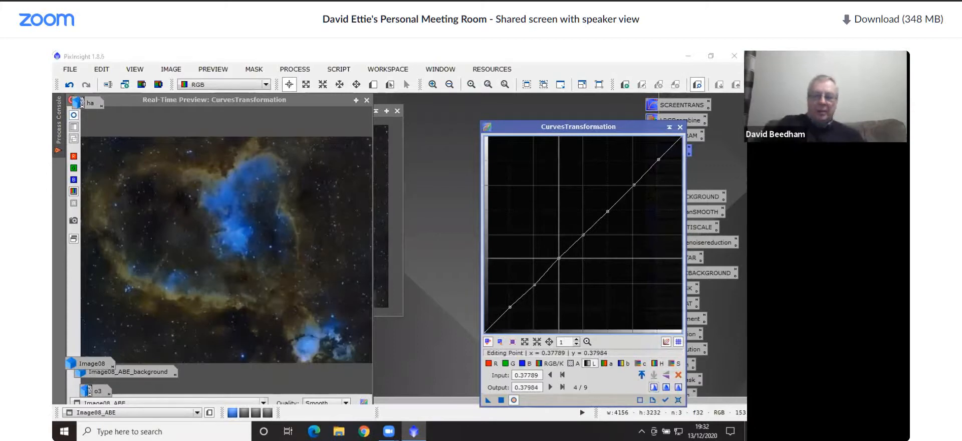
pyautogui.moveTo(558, 258); pyautogui.dragTo(584, 236)
pyautogui.moveTo(607, 211); pyautogui.dragTo(604, 209)
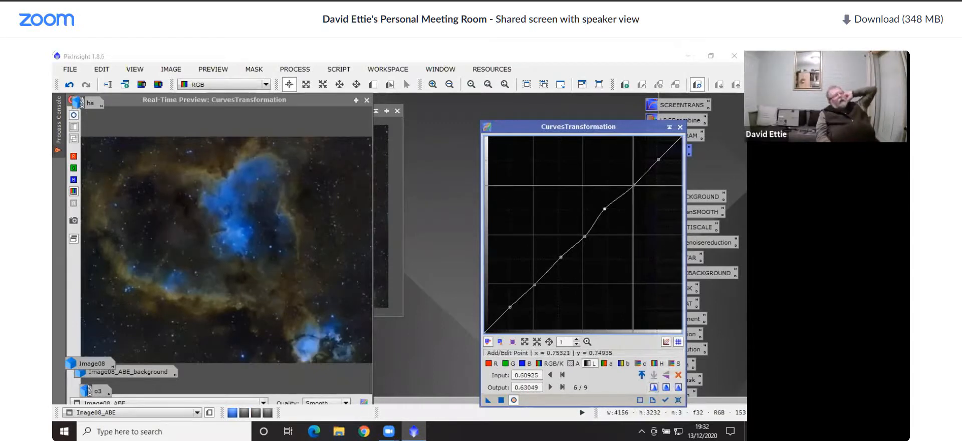
pyautogui.moveTo(633, 185); pyautogui.dragTo(657, 155)
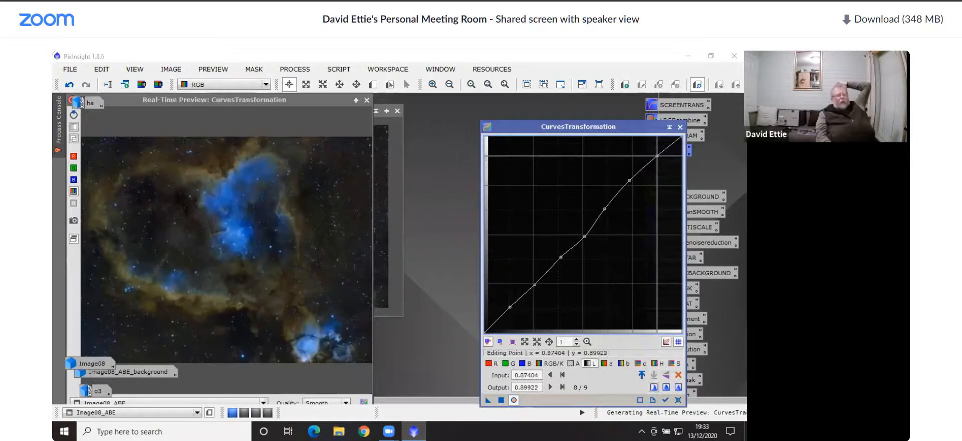
pyautogui.click(501, 400)
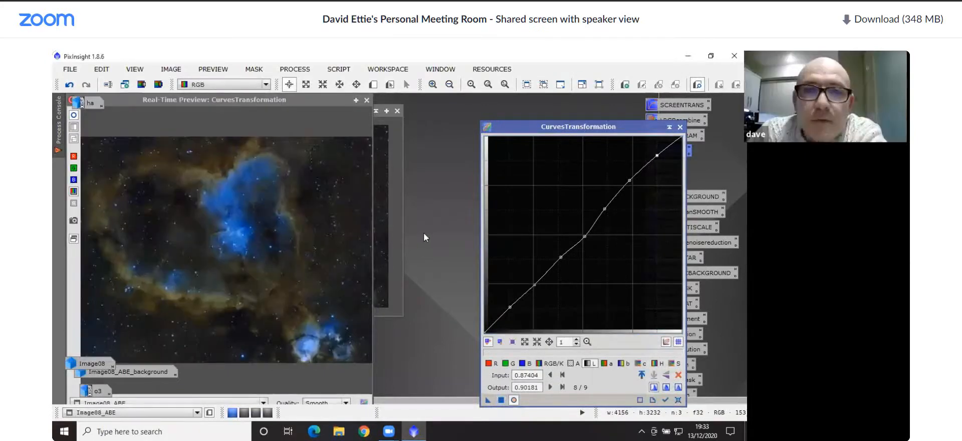
pyautogui.click(367, 101)
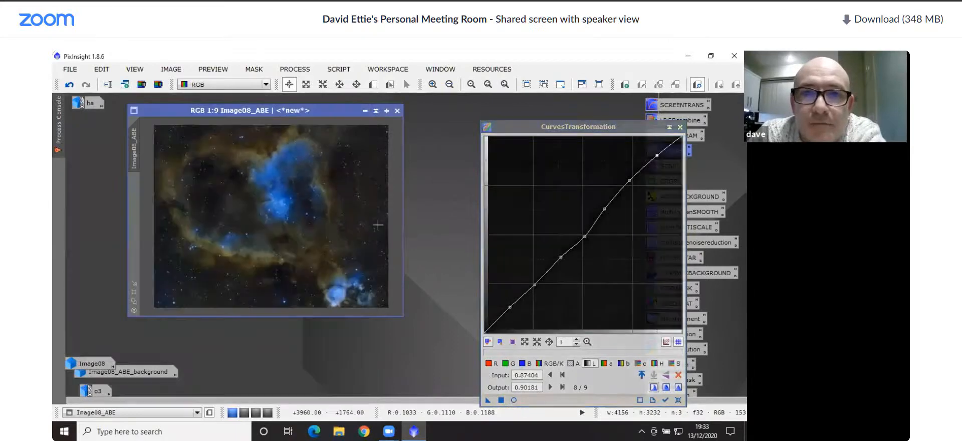
pyautogui.click(678, 399)
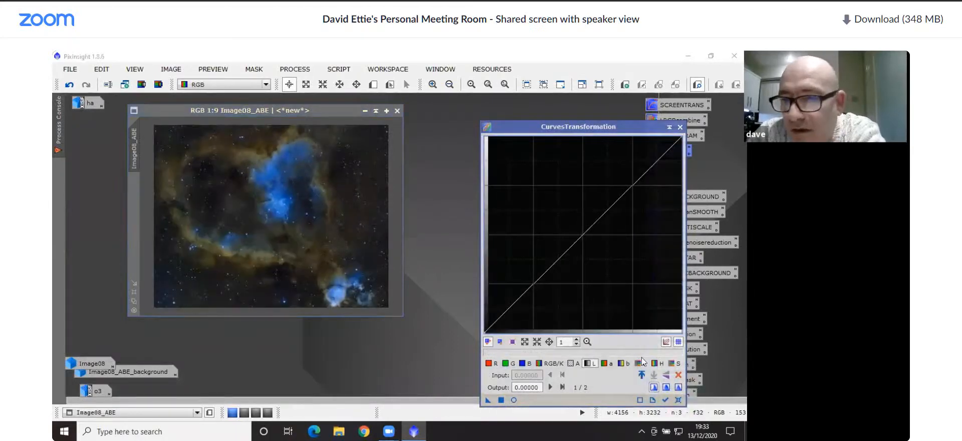
# Preview the saturation curve in real time and place seven control points along its diagonal, at inputs from about 0.13 to 0.88
pyautogui.click(671, 364)
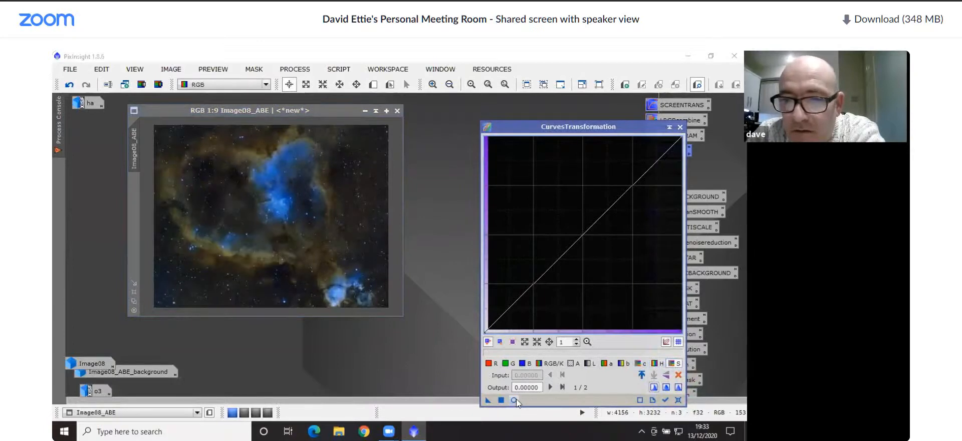
pyautogui.click(513, 399)
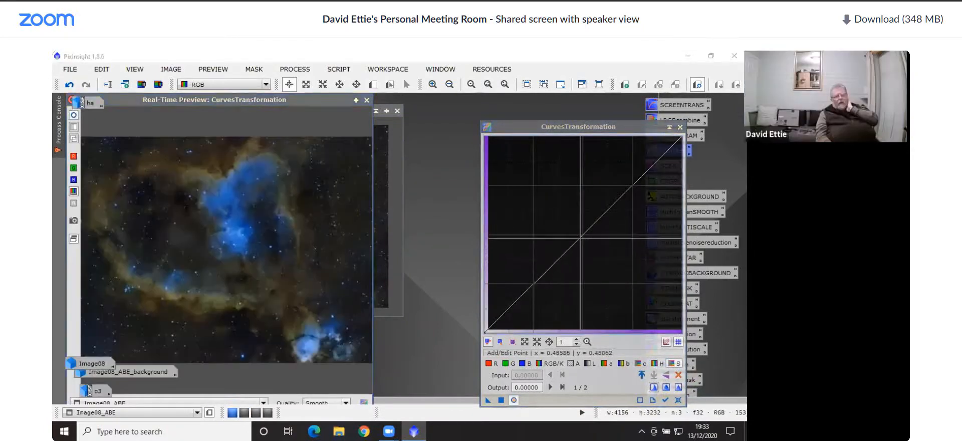
pyautogui.click(581, 233)
pyautogui.click(607, 207)
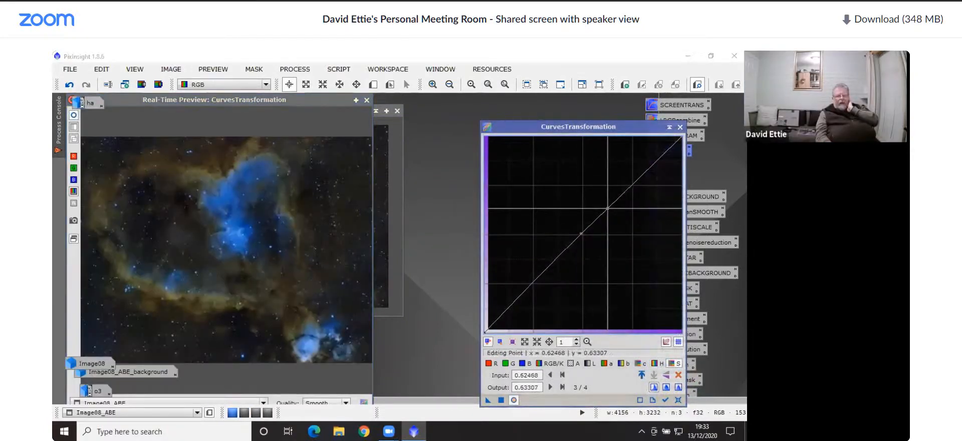
pyautogui.click(634, 183)
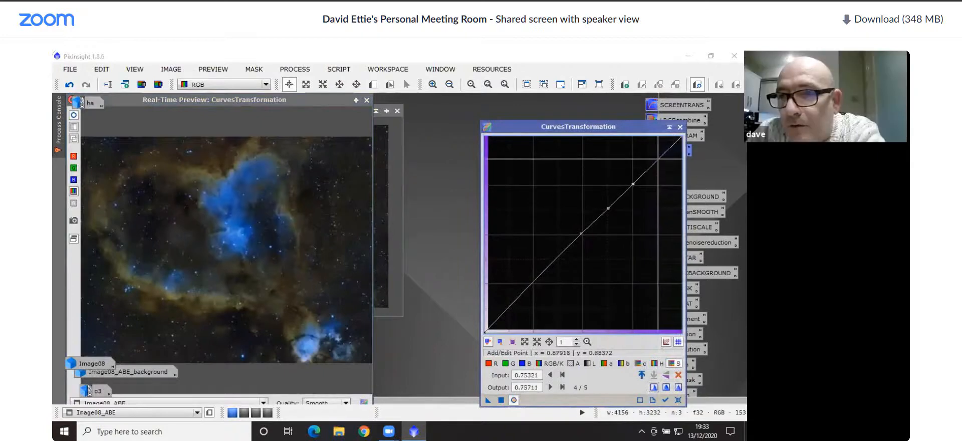
pyautogui.click(658, 158)
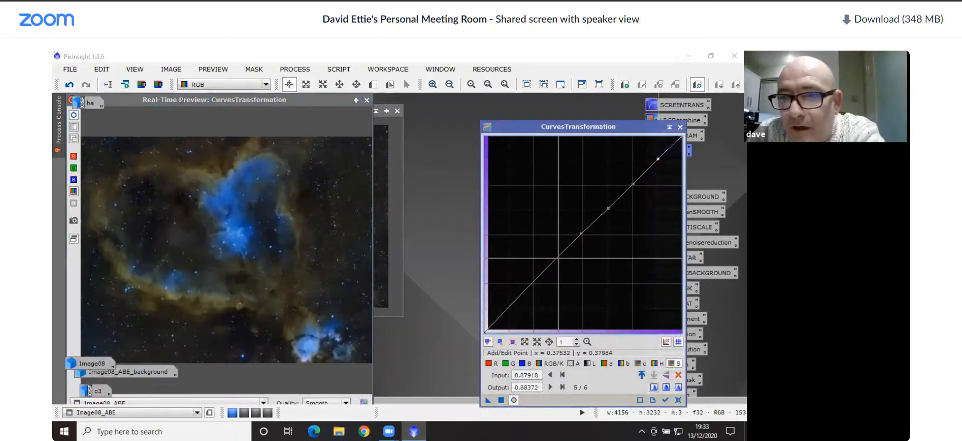
pyautogui.click(558, 258)
pyautogui.click(534, 283)
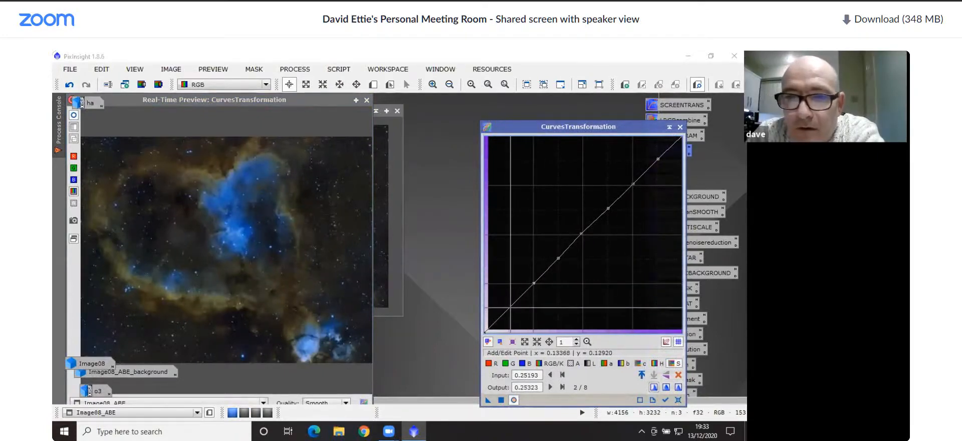
pyautogui.click(511, 306)
# Anchor the saturation curve's lowest point at 0.12853, raise its midtones and highlights up to 0.91214 at 0.87404, and apply it to Image08_ABE
pyautogui.moveTo(511, 306)
pyautogui.mouseDown()
pyautogui.moveTo(517, 317)
pyautogui.moveTo(509, 307)
pyautogui.mouseUp()
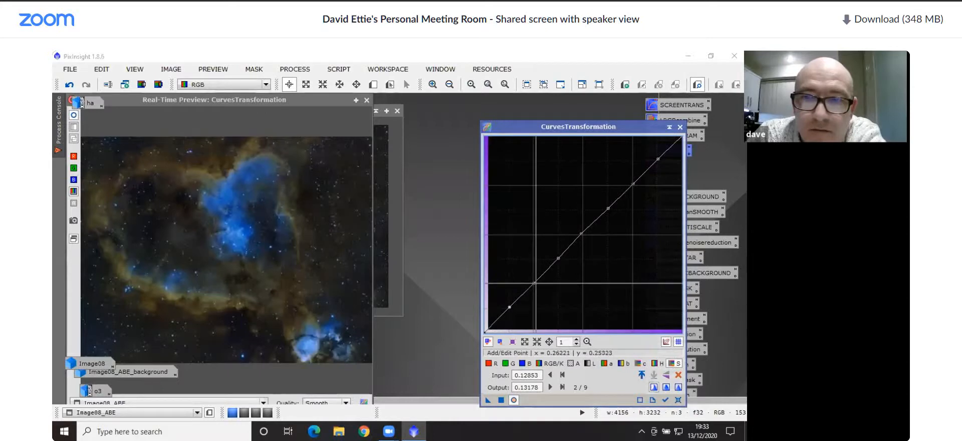
pyautogui.moveTo(535, 281); pyautogui.dragTo(657, 153)
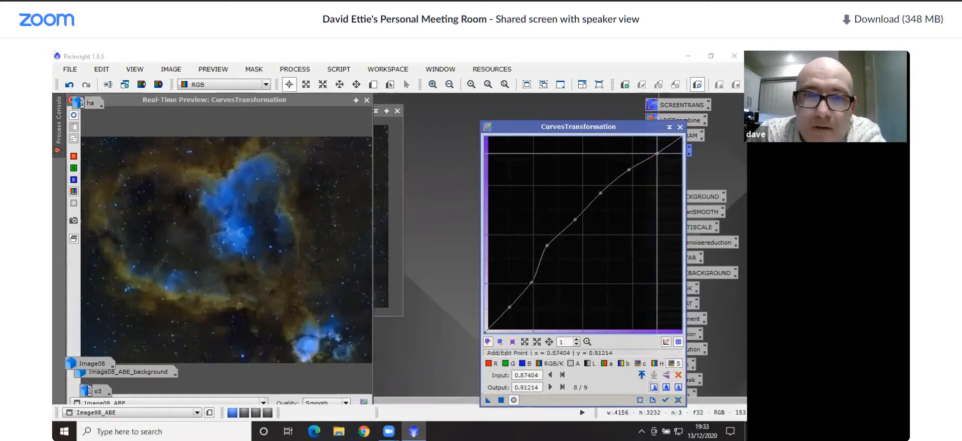
pyautogui.click(501, 399)
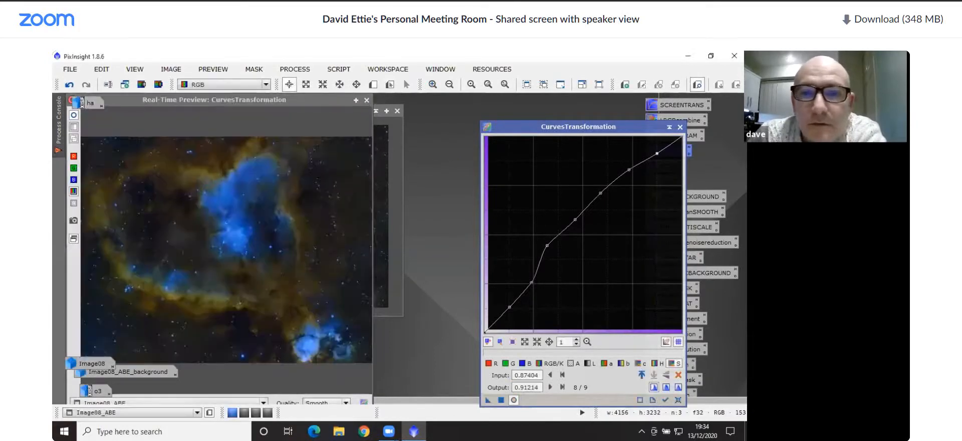
# Close the CurvesTransformation process and examine the stars, dust and lower-right nebula of Image08_ABE at several magnifications
pyautogui.click(680, 128)
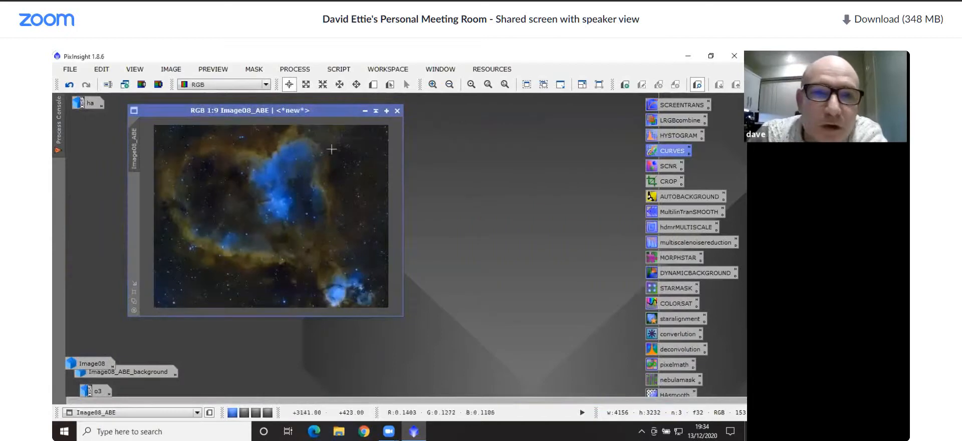
pyautogui.moveTo(304, 112); pyautogui.dragTo(291, 111)
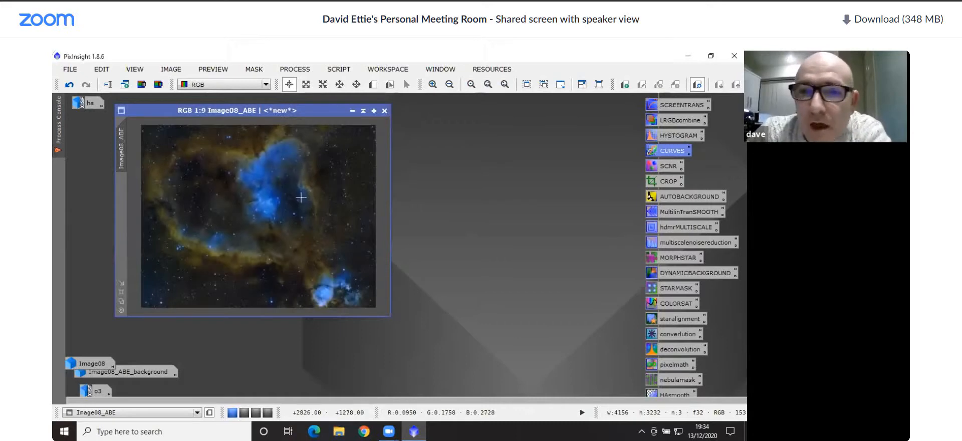
pyautogui.scroll(8, 300, 197)
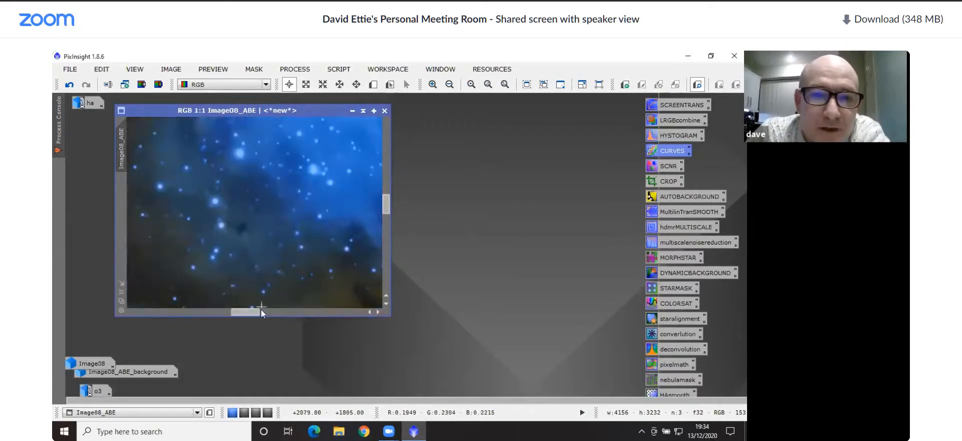
pyautogui.moveTo(258, 311); pyautogui.dragTo(274, 314)
pyautogui.scroll(-4, 258, 240)
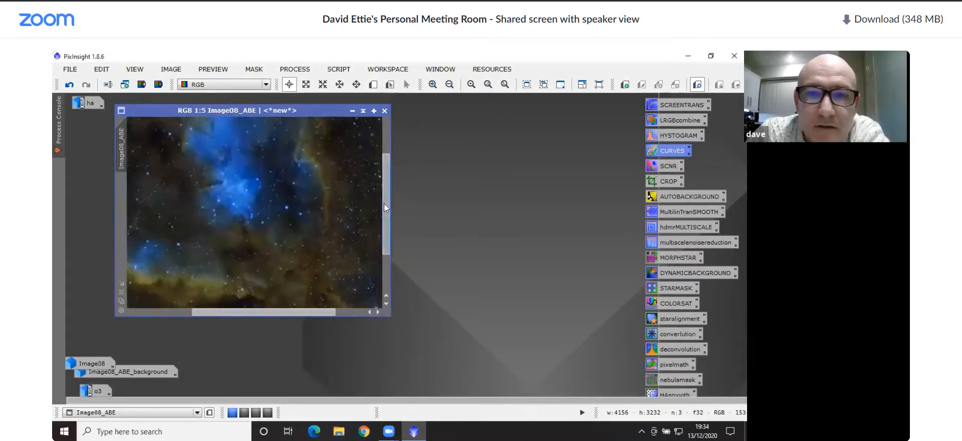
pyautogui.moveTo(385, 207); pyautogui.dragTo(386, 235)
pyautogui.scroll(2, 270, 241)
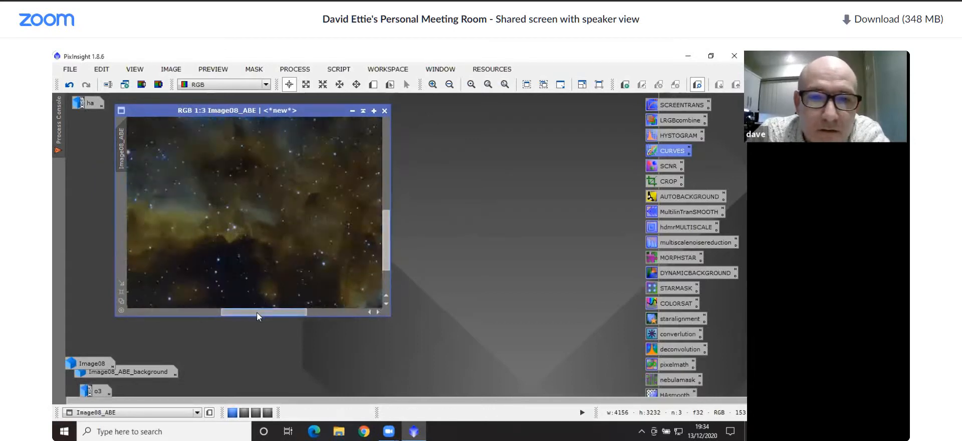
pyautogui.moveTo(262, 312); pyautogui.dragTo(316, 312)
pyautogui.scroll(3, 275, 262)
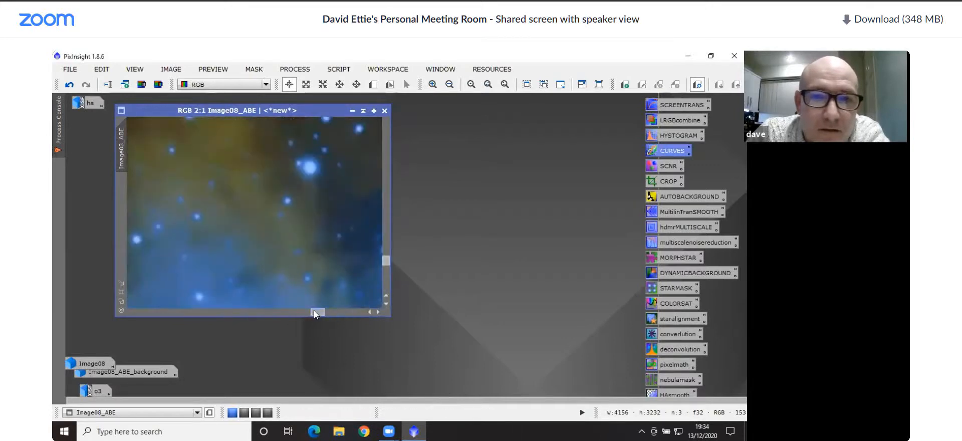
pyautogui.moveTo(318, 311); pyautogui.dragTo(303, 312)
pyautogui.moveTo(386, 265); pyautogui.dragTo(385, 291)
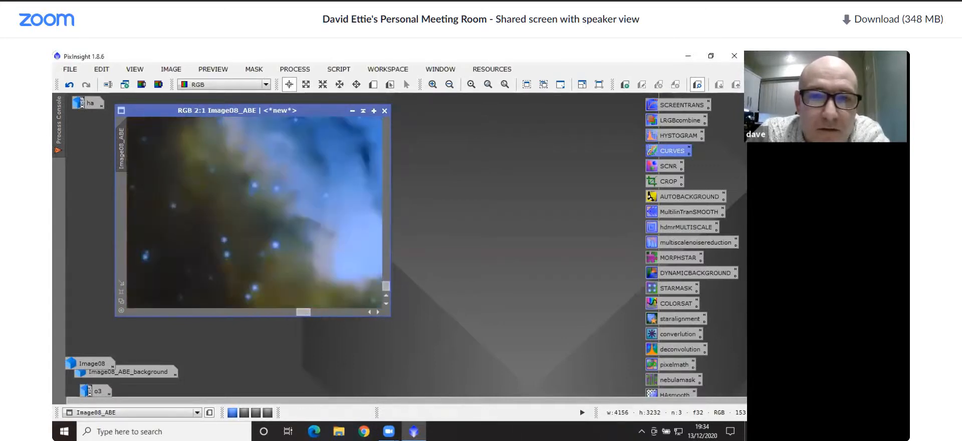
pyautogui.scroll(-1, 301, 305)
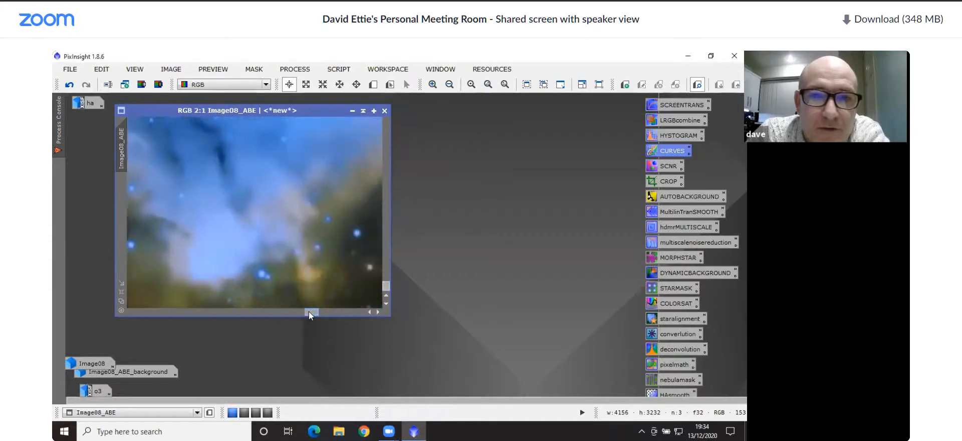
pyautogui.scroll(-2, 294, 243)
pyautogui.scroll(5, 292, 241)
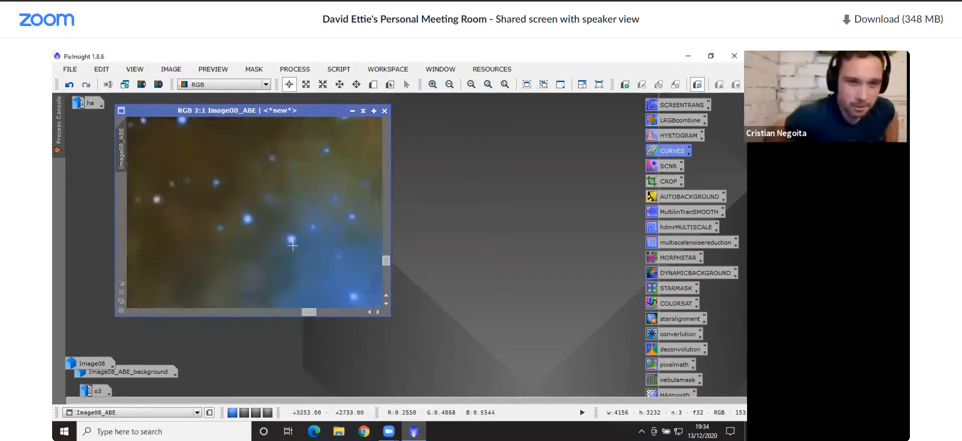
pyautogui.scroll(-4, 289, 247)
pyautogui.scroll(-7, 288, 245)
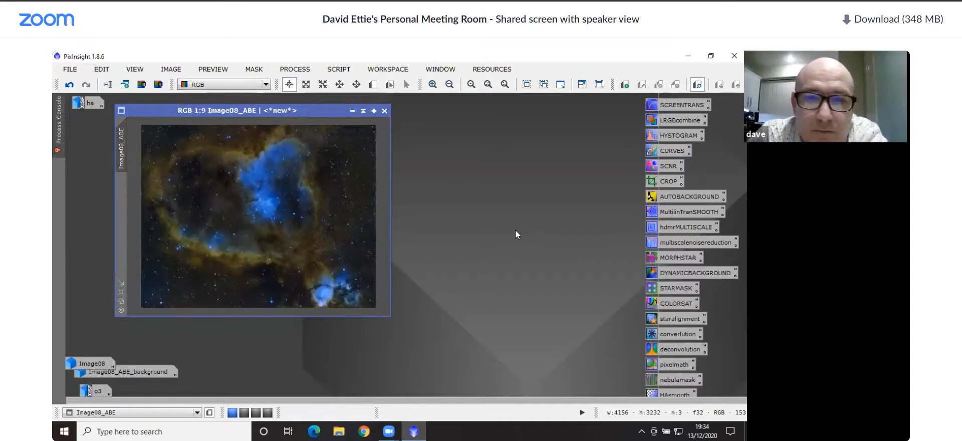
# Apply Regularized Richardson-Lucy Deconvolution with 10 iterations on Luminance (CIE Y) to Image08_ABE, and close the process
pyautogui.doubleClick(669, 350)
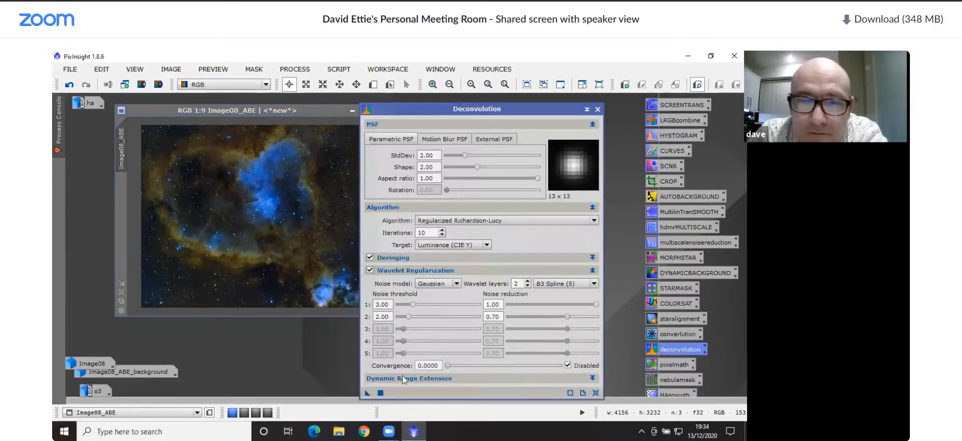
pyautogui.moveTo(367, 393); pyautogui.dragTo(236, 191)
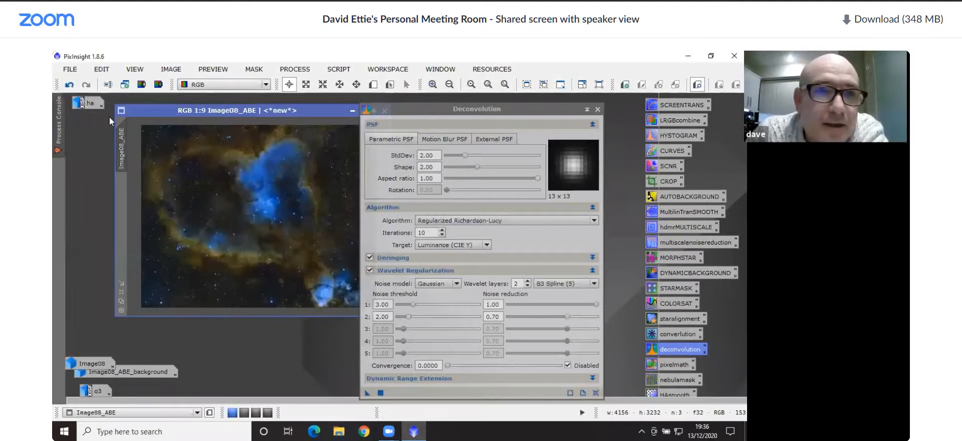
pyautogui.click(597, 109)
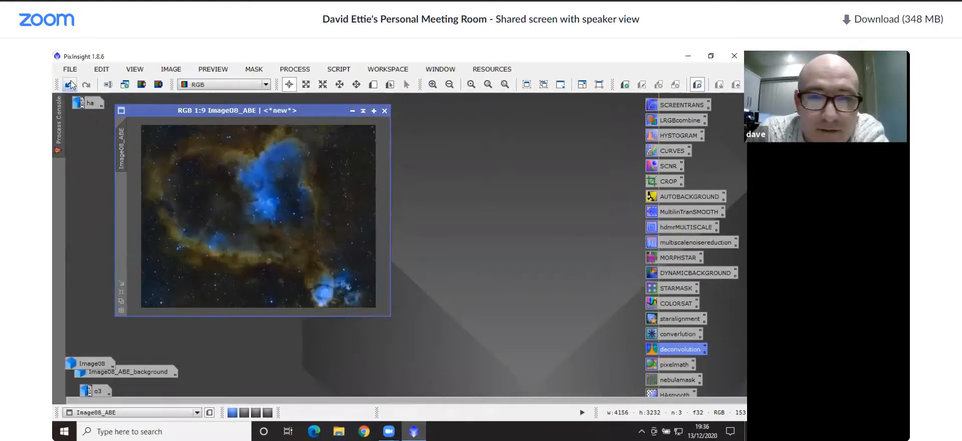
# Compare Image08_ABE before and after deconvolution by undoing and redoing it, in full view and close up on the lower-right nebula
pyautogui.click(70, 84)
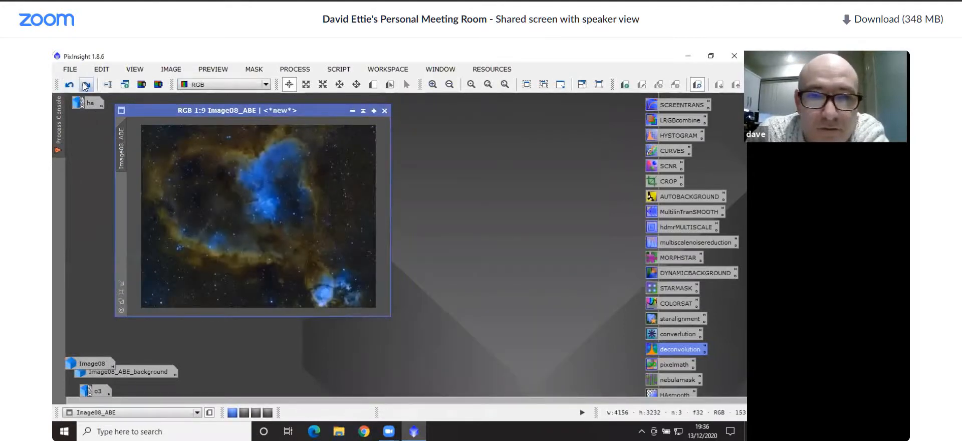
pyautogui.click(85, 86)
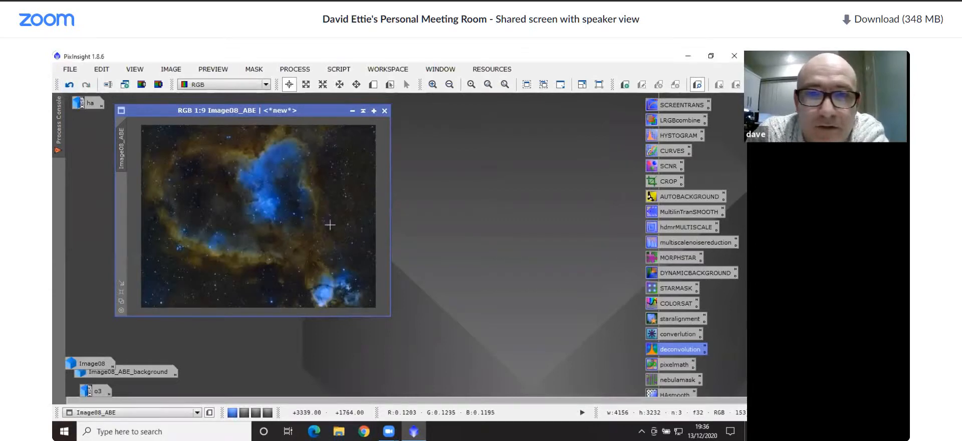
pyautogui.scroll(8, 330, 224)
pyautogui.moveTo(387, 199); pyautogui.dragTo(387, 296)
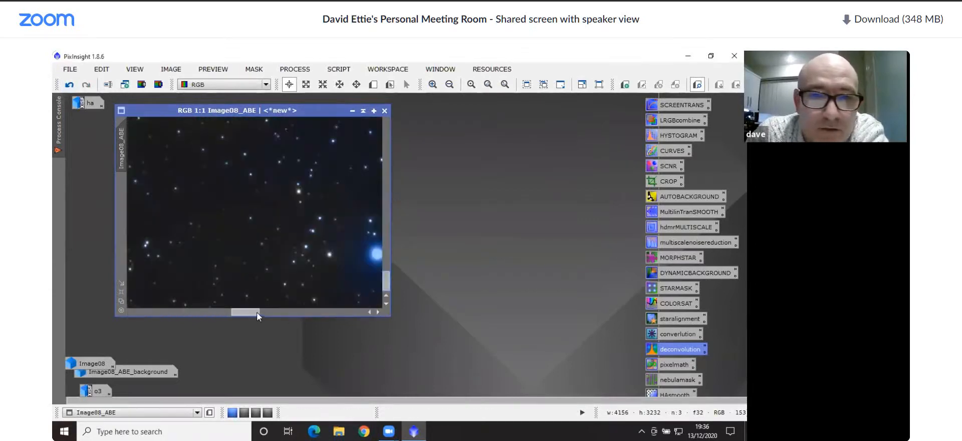
pyautogui.moveTo(257, 313); pyautogui.dragTo(312, 320)
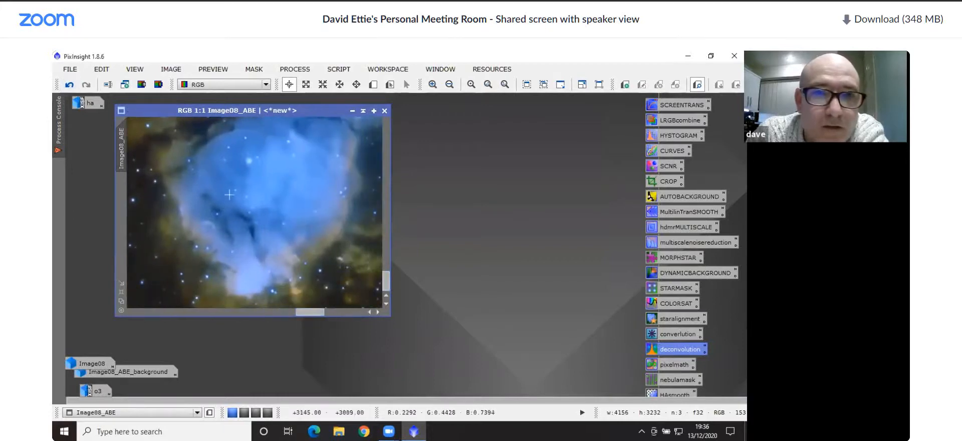
pyautogui.scroll(-1, 229, 194)
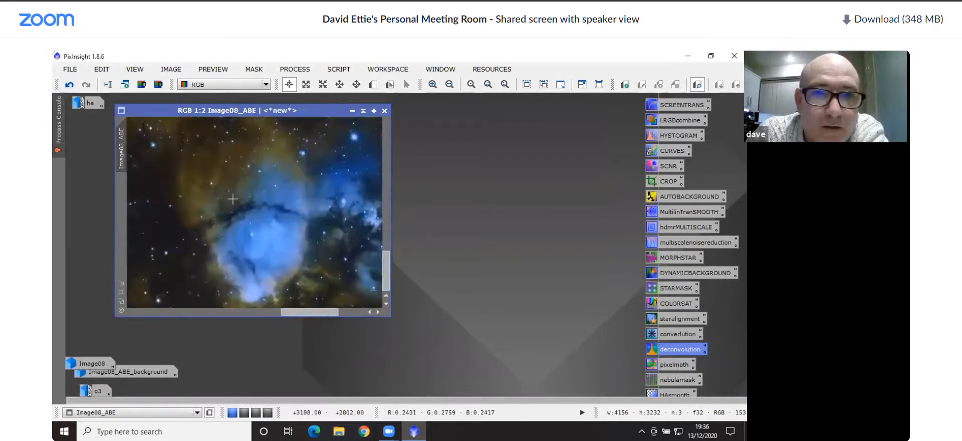
pyautogui.click(71, 89)
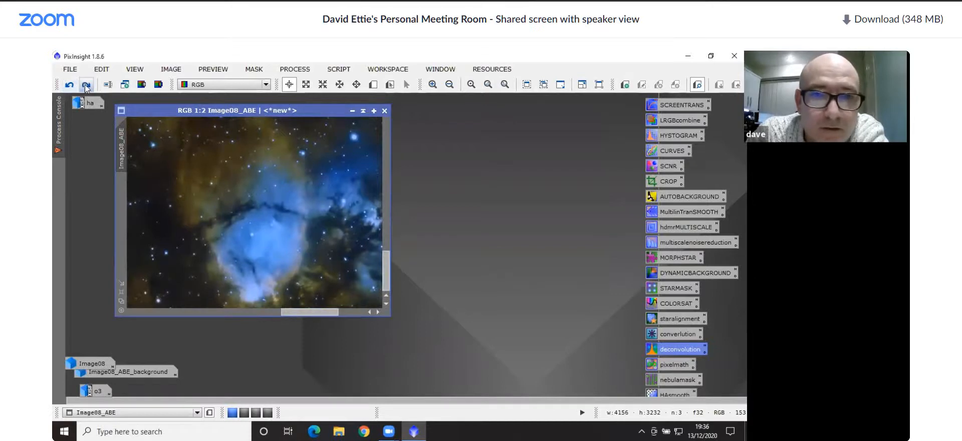
pyautogui.click(86, 85)
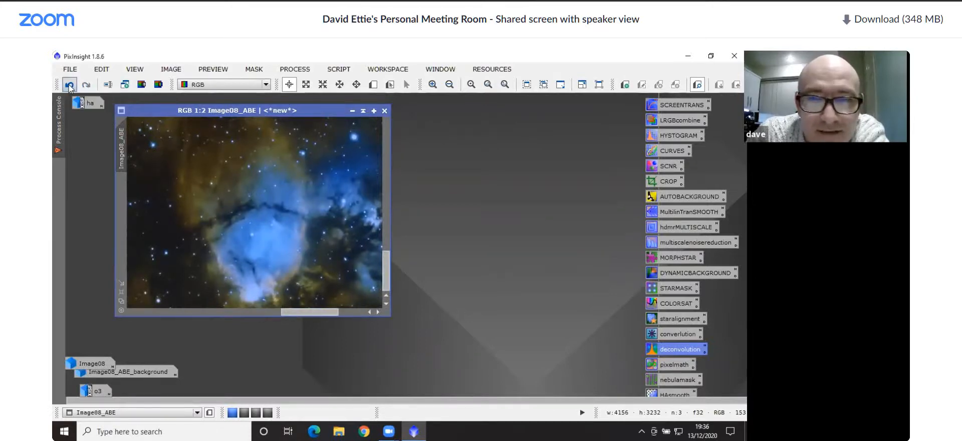
pyautogui.click(70, 88)
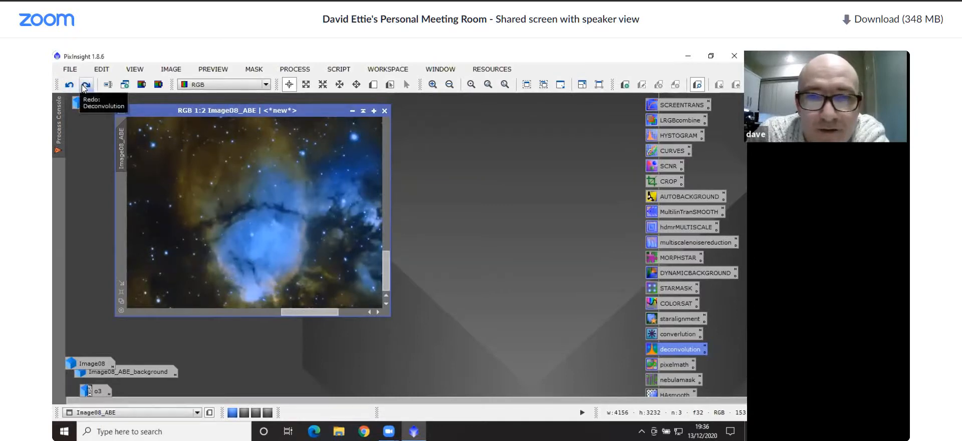
pyautogui.click(84, 88)
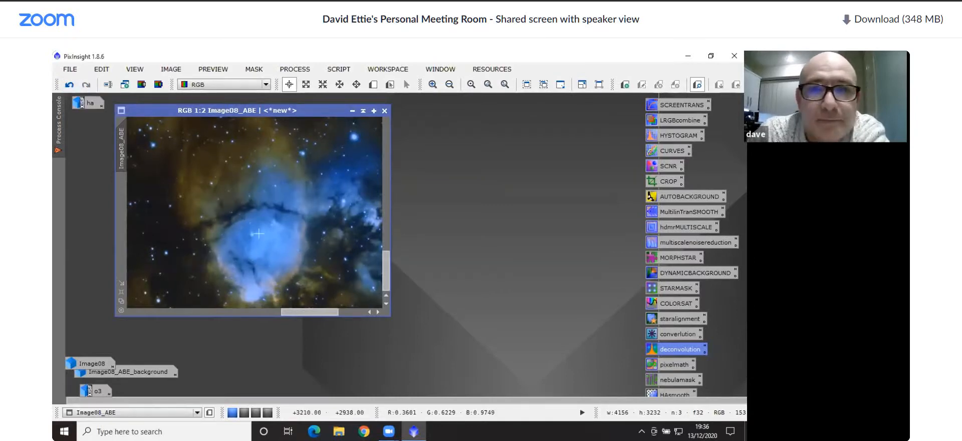
# Examine the dark lane and star detail around the small blue nebula in the deconvolved image
pyautogui.scroll(-7, 258, 233)
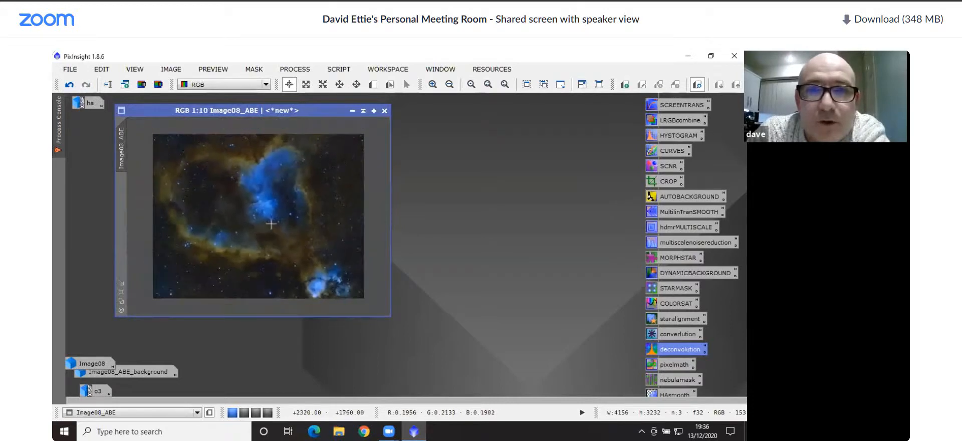
pyautogui.scroll(8, 289, 215)
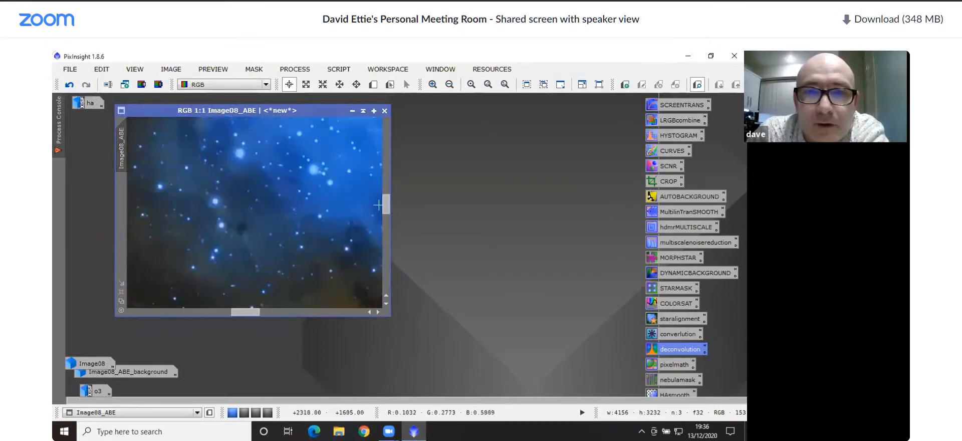
pyautogui.moveTo(383, 205); pyautogui.dragTo(381, 275)
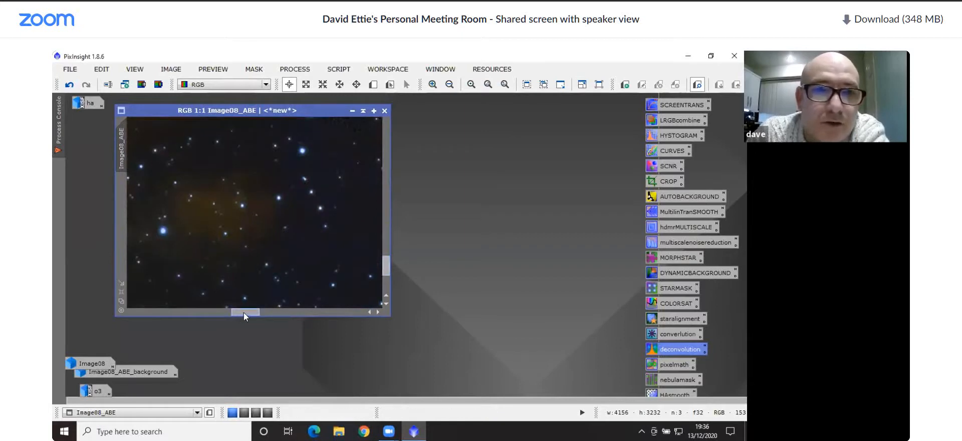
pyautogui.moveTo(244, 312); pyautogui.dragTo(310, 319)
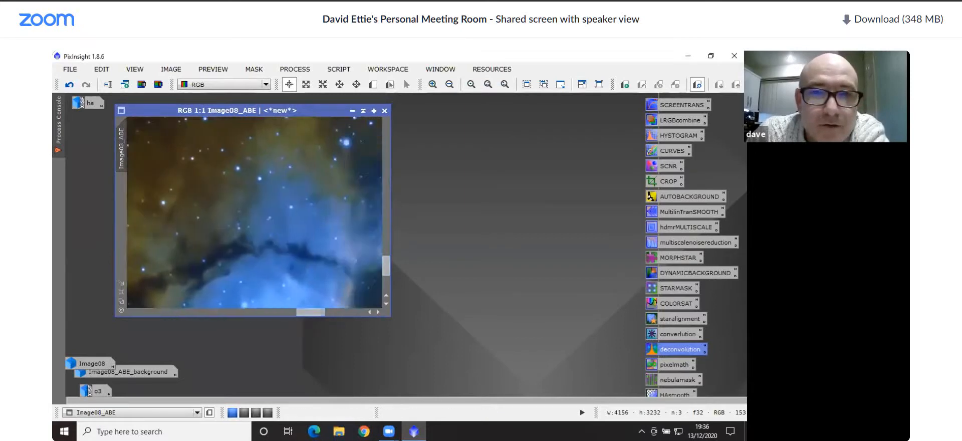
pyautogui.moveTo(386, 270); pyautogui.dragTo(386, 271)
pyautogui.scroll(1, 282, 259)
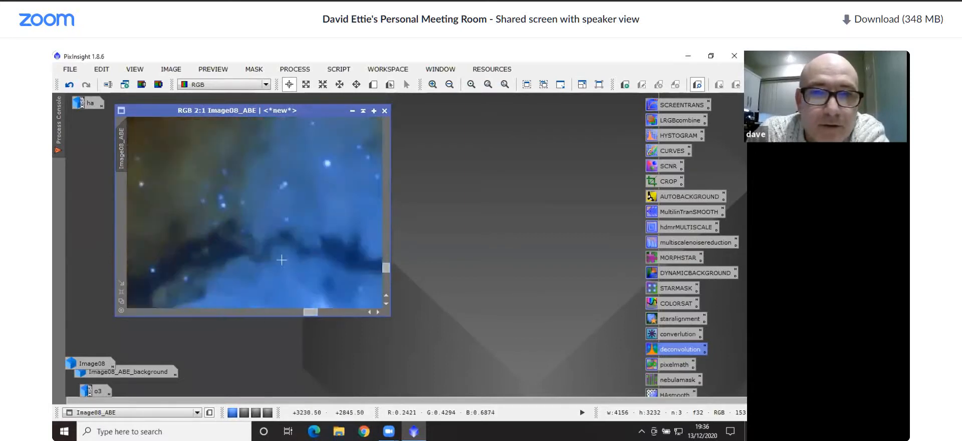
pyautogui.scroll(-2, 282, 259)
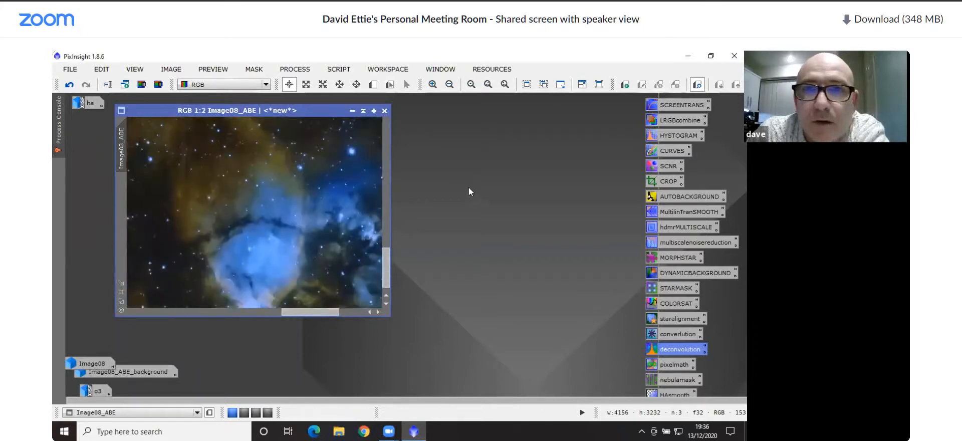
# Run the DarkStructureEnhance script on Image08_ABE with 8 layers to remove, 5x5 B3 Spline scaling, amount 0.40 and 1 iteration
pyautogui.click(341, 70)
pyautogui.moveTo(425, 180)
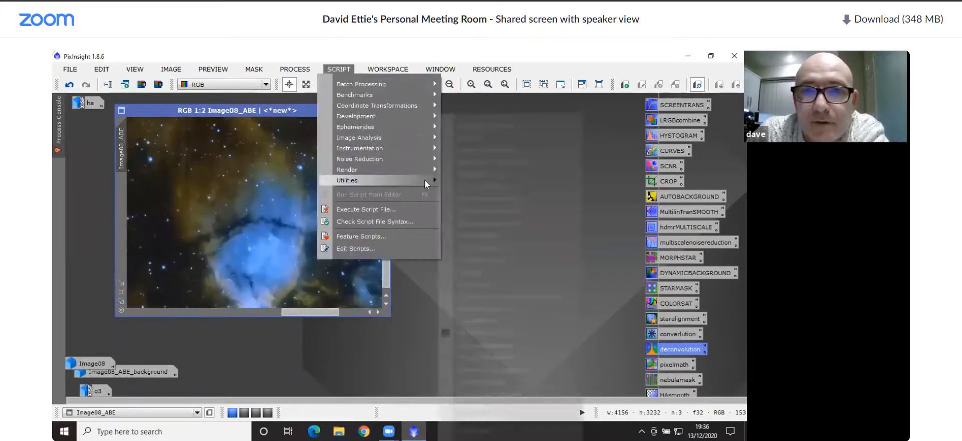
pyautogui.click(482, 210)
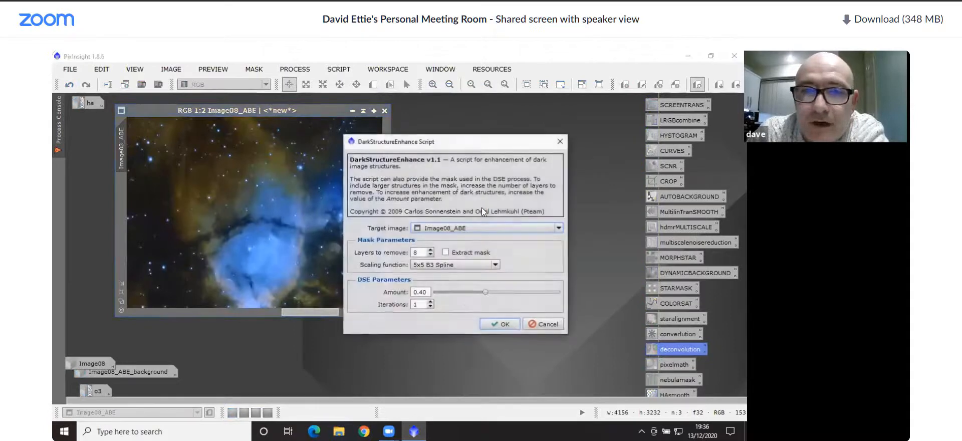
pyautogui.click(485, 325)
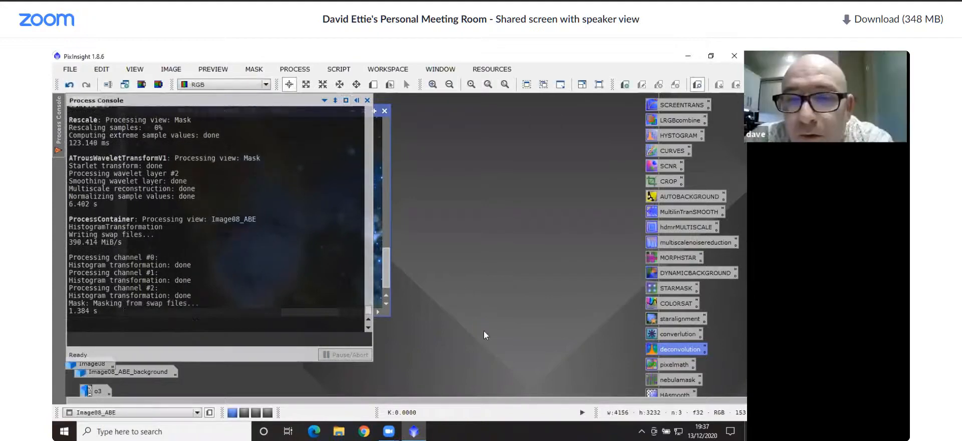
pyautogui.click(517, 217)
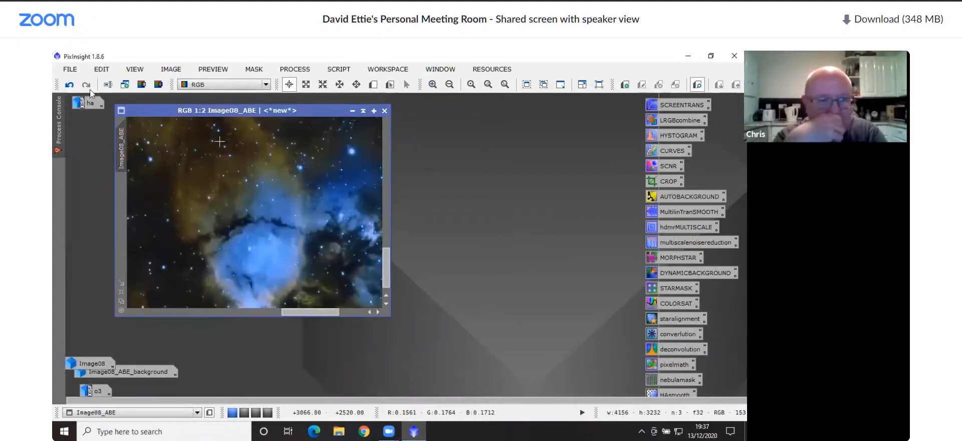
# Compare the nebula's dark structures before and after the enhancement by undoing and redoing it
pyautogui.click(69, 85)
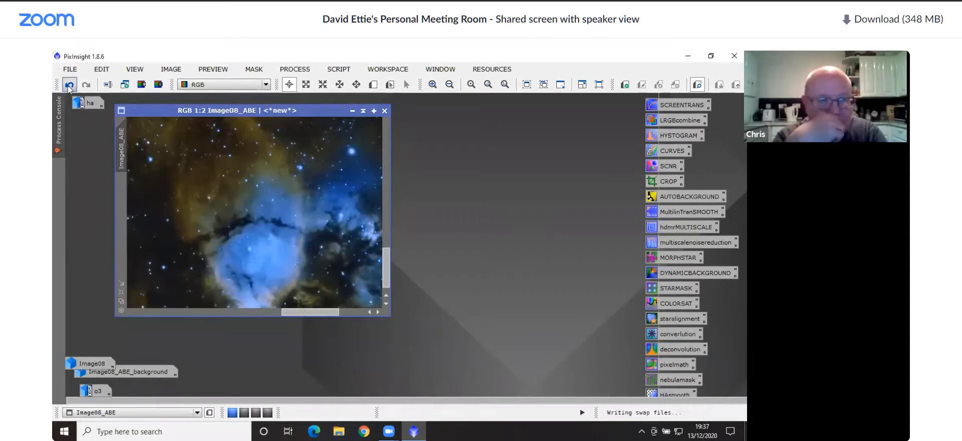
pyautogui.click(87, 85)
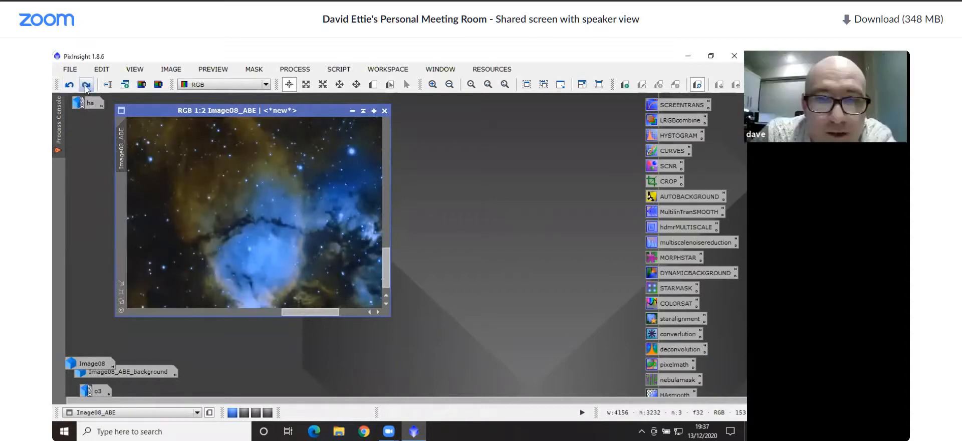
pyautogui.click(85, 86)
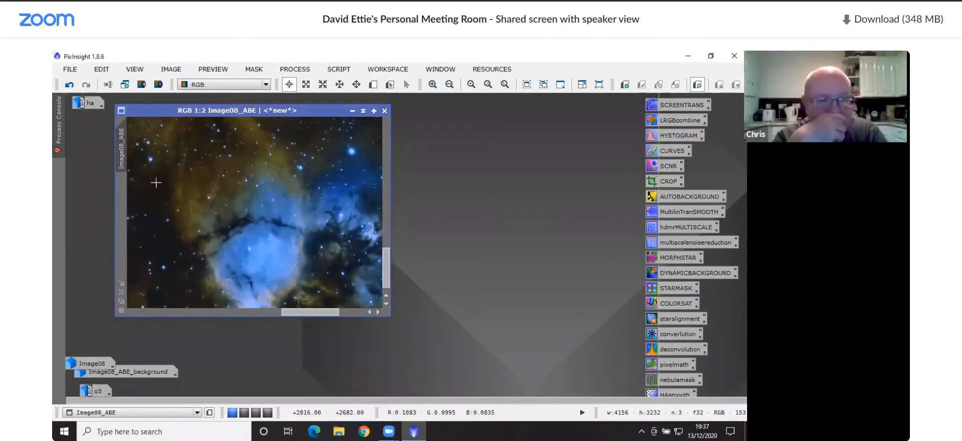
# Examine the whole enhanced Heart Nebula in Image08_ABE after the close-up of the small blue nebula
pyautogui.scroll(-9, 233, 235)
pyautogui.scroll(1, 234, 234)
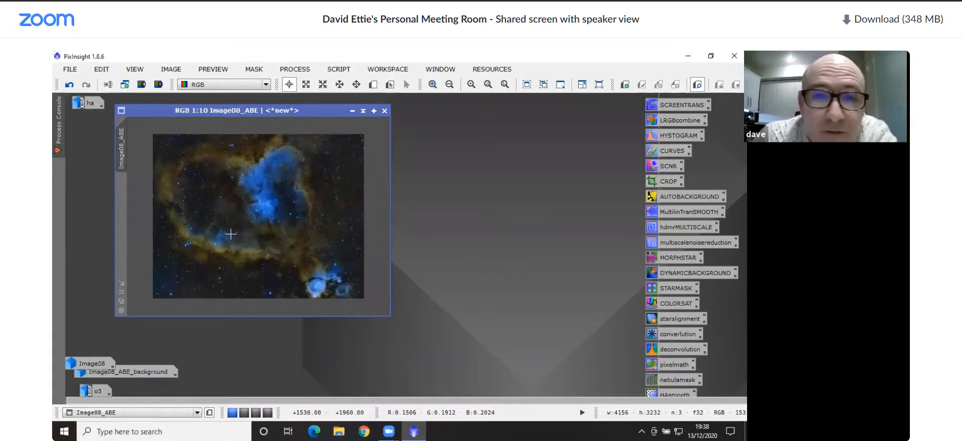
pyautogui.scroll(1, 240, 221)
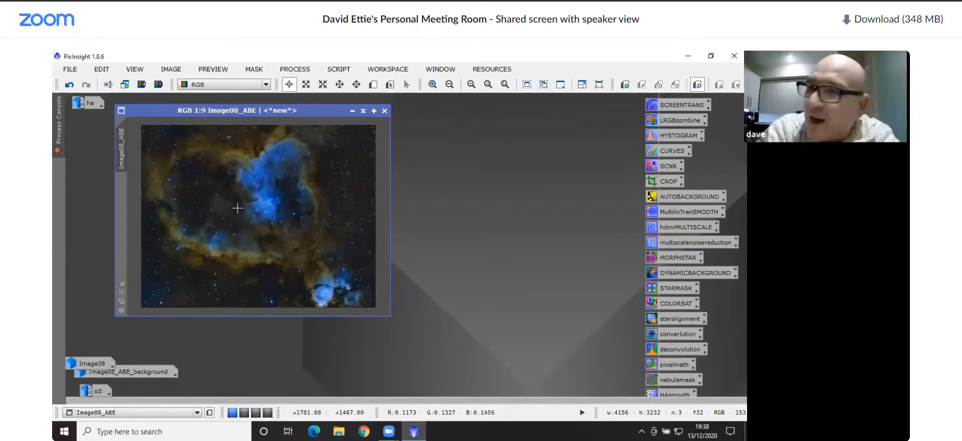
# Start saving Image08_ABE under a placeholder name, trying JPEG and TIFF as the file type, and abandon the save
pyautogui.click(75, 69)
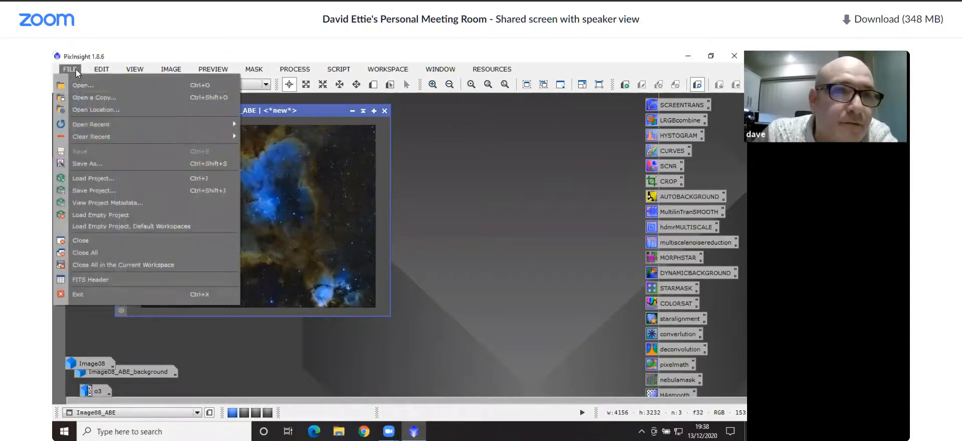
pyautogui.click(88, 163)
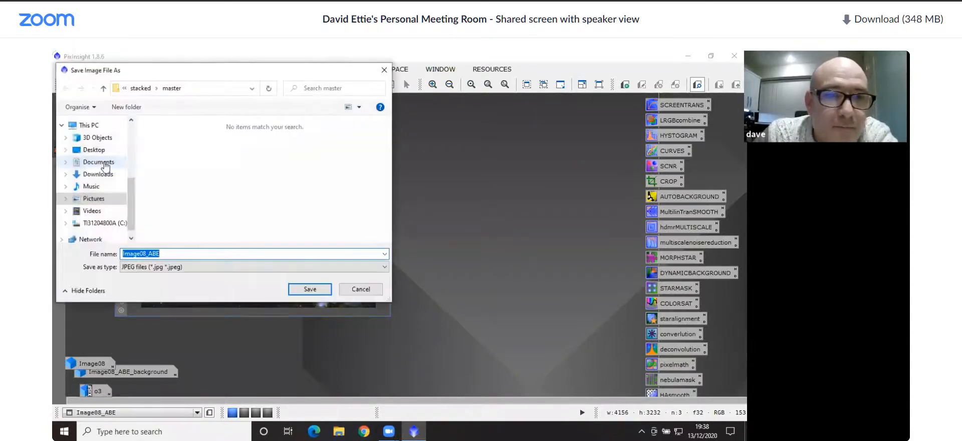
pyautogui.click(232, 267)
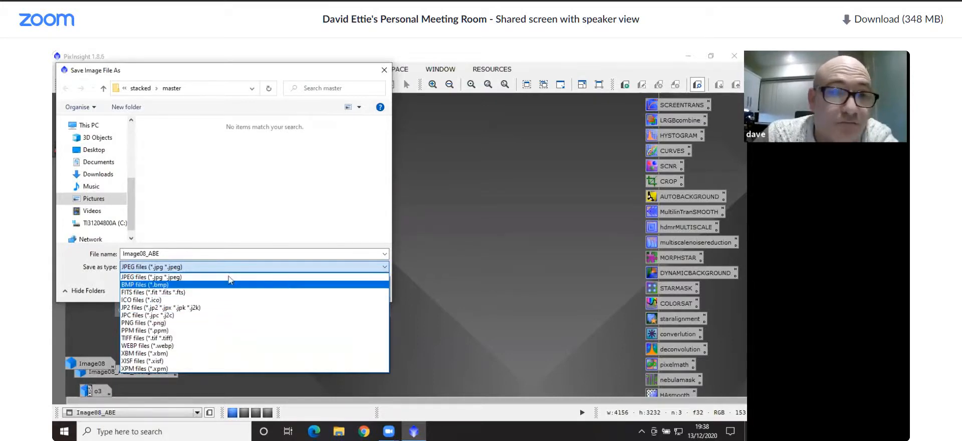
pyautogui.click(193, 277)
pyautogui.doubleClick(191, 253)
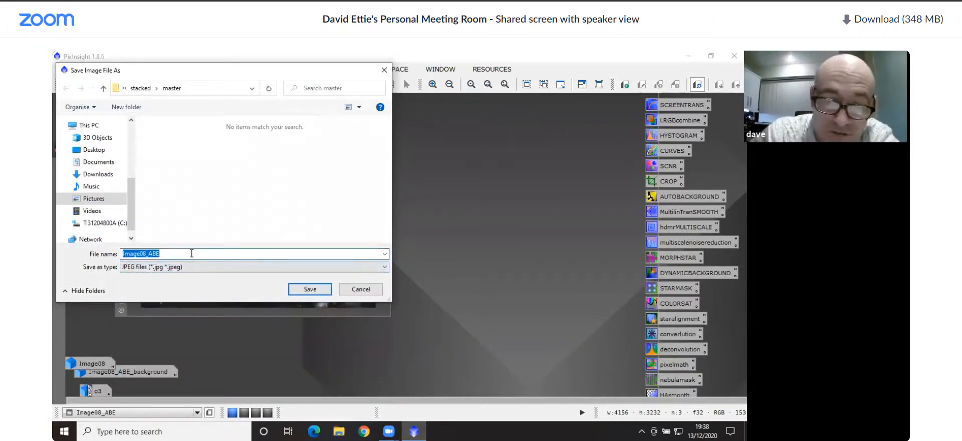
pyautogui.write('jjjjjj')
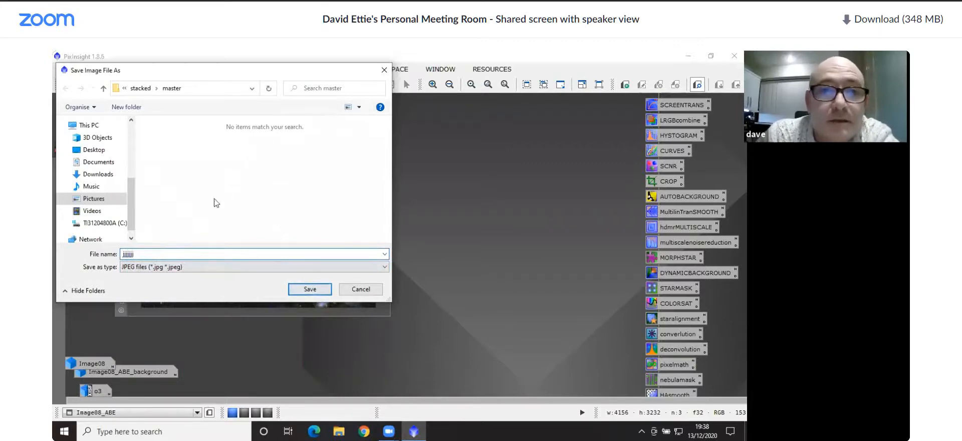
pyautogui.click(211, 268)
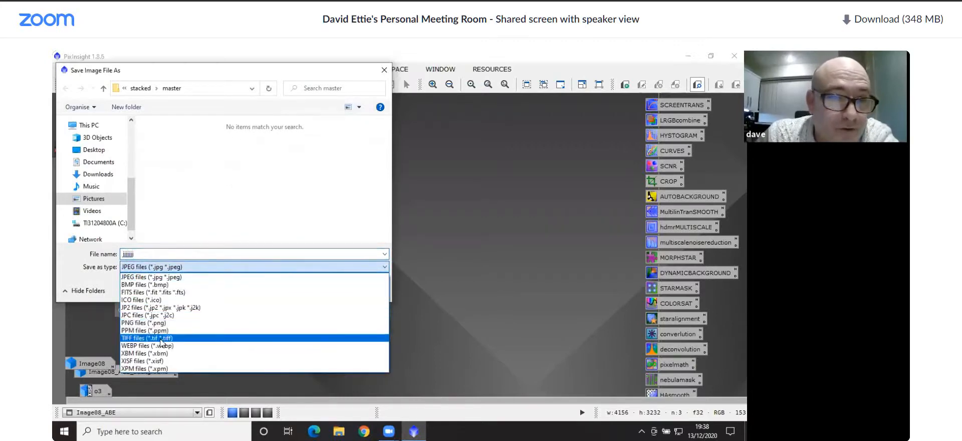
pyautogui.click(162, 342)
pyautogui.doubleClick(183, 252)
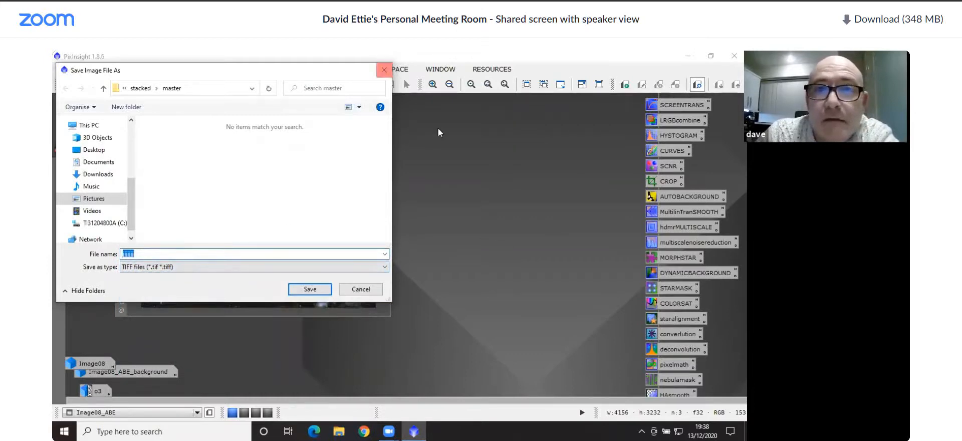
pyautogui.click(379, 73)
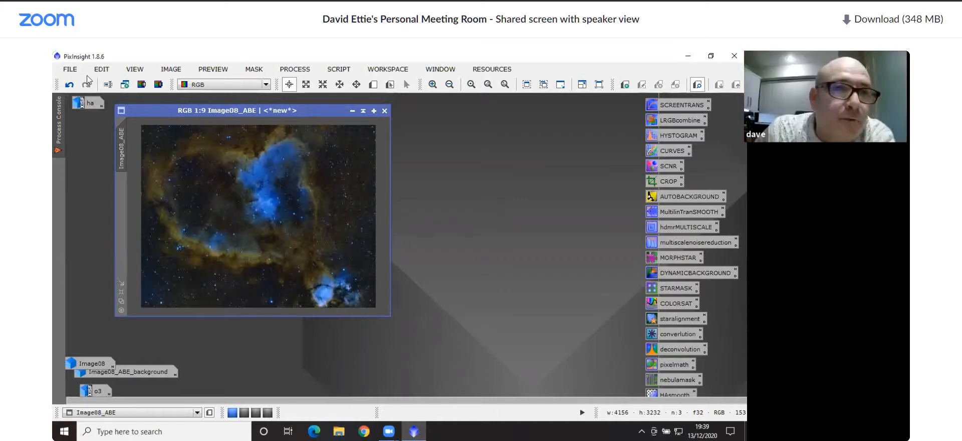
# Start saving Image08_ABE in the master folder as a TIFF file named gggg
pyautogui.click(70, 69)
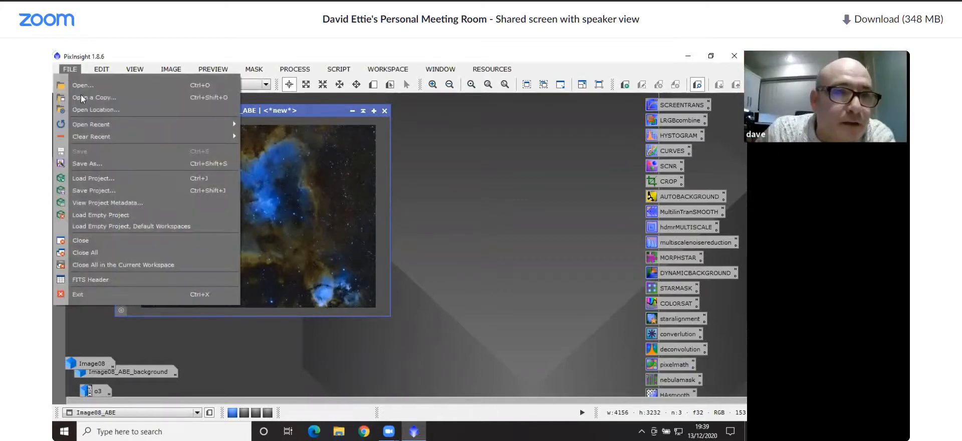
pyautogui.click(89, 161)
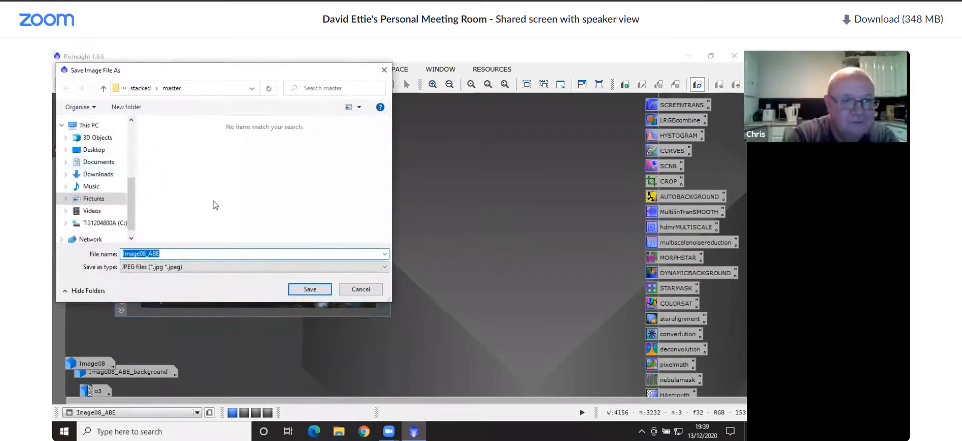
pyautogui.click(215, 266)
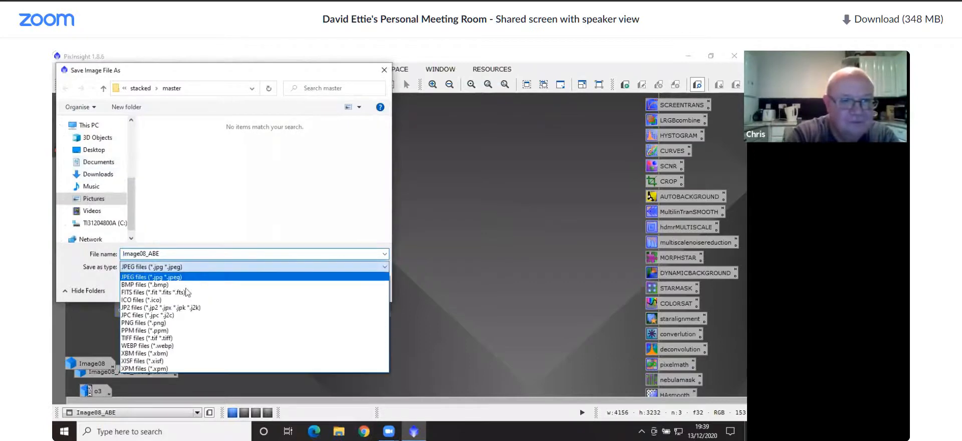
pyautogui.click(155, 338)
pyautogui.doubleClick(180, 253)
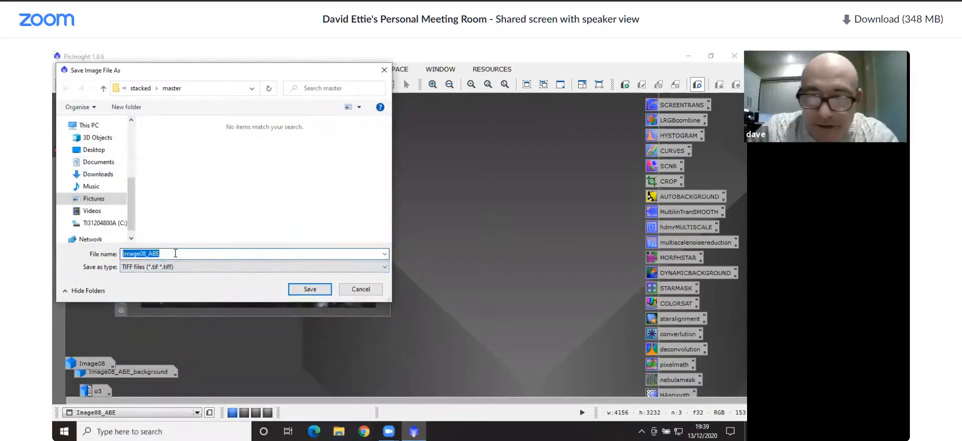
pyautogui.write('gggg')
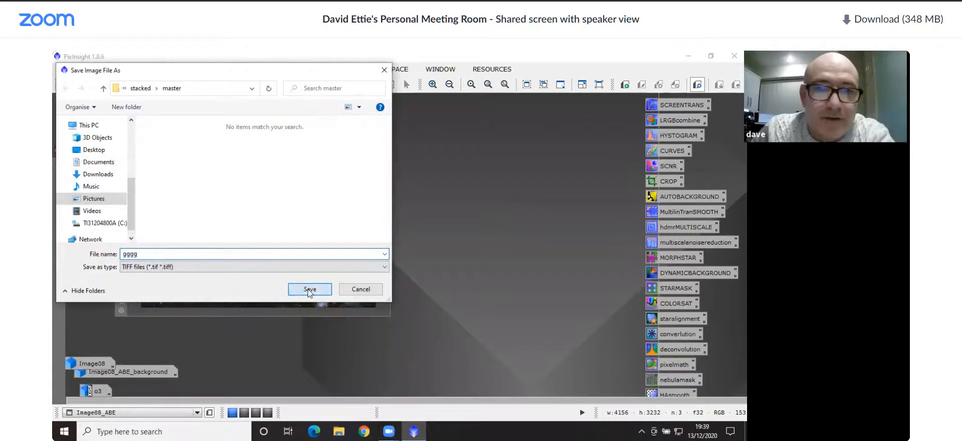
pyautogui.click(309, 289)
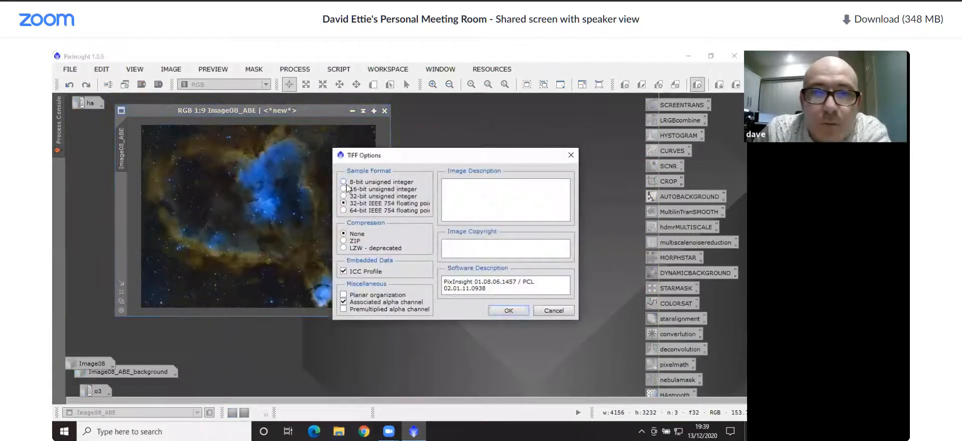
# Try the 16-bit unsigned integer sample format for the TIFF, cancel the export and close the Process Console
pyautogui.click(346, 188)
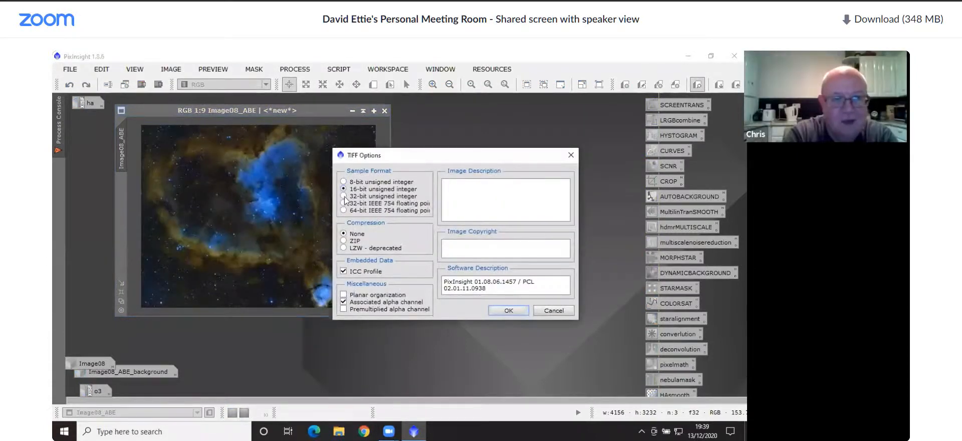
pyautogui.click(344, 196)
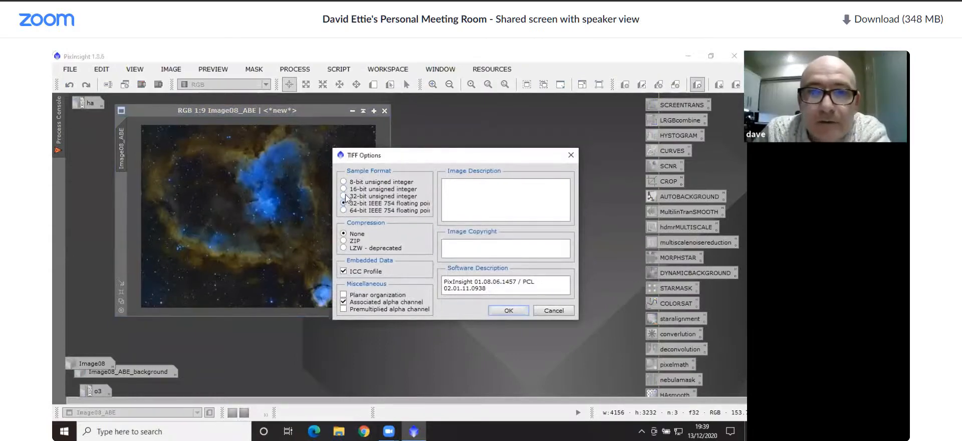
pyautogui.click(344, 189)
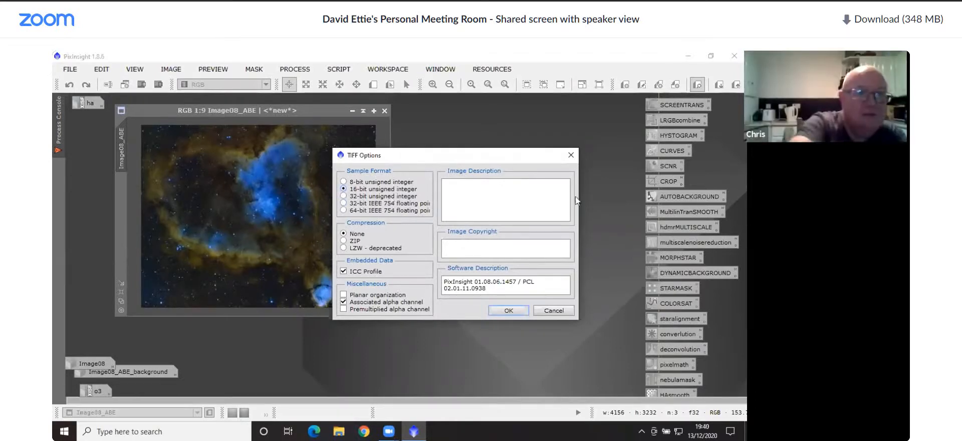
pyautogui.click(570, 155)
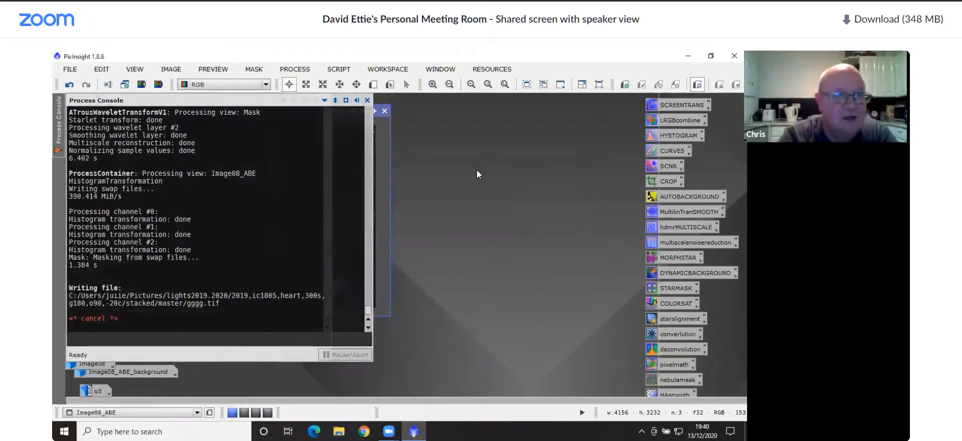
pyautogui.click(367, 101)
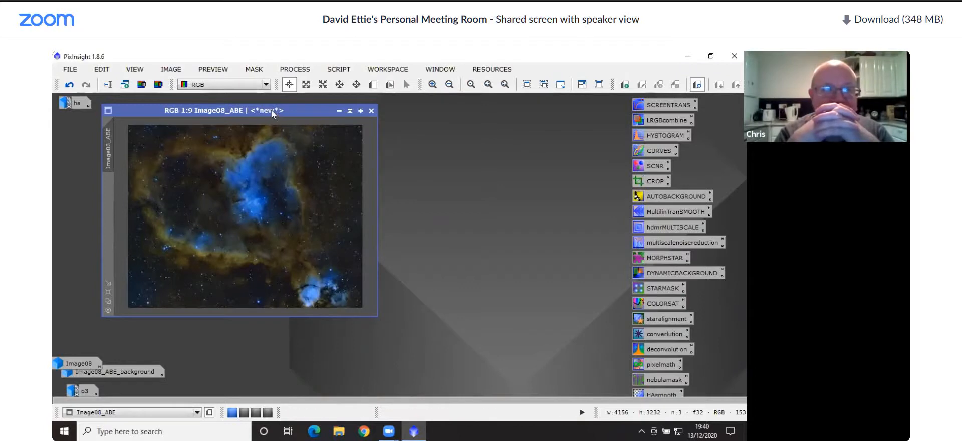
# Restore the ha and o3 images side by side, with Image08_ABE moved clear below them, to view the two source masters
pyautogui.moveTo(272, 110); pyautogui.dragTo(393, 145)
pyautogui.doubleClick(74, 103)
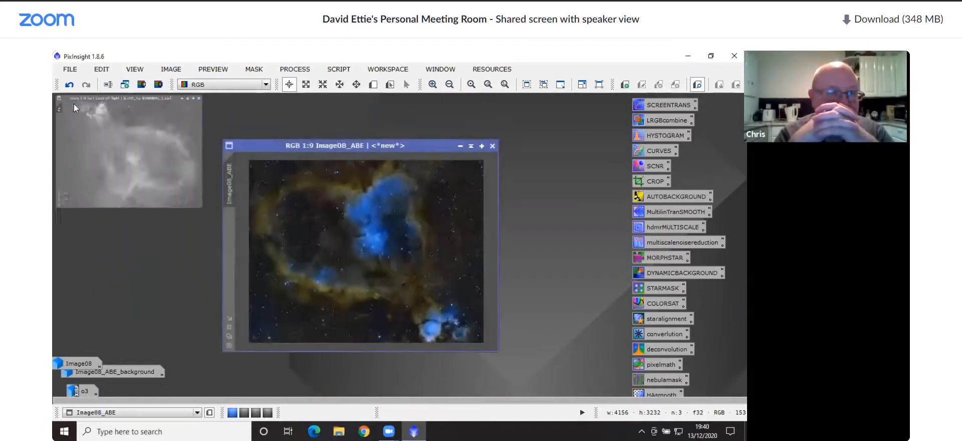
pyautogui.doubleClick(84, 390)
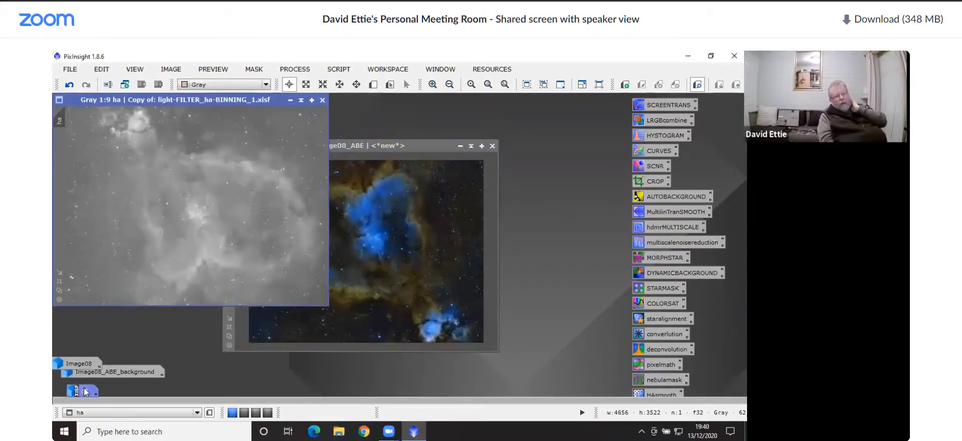
pyautogui.moveTo(261, 141); pyautogui.dragTo(657, 110)
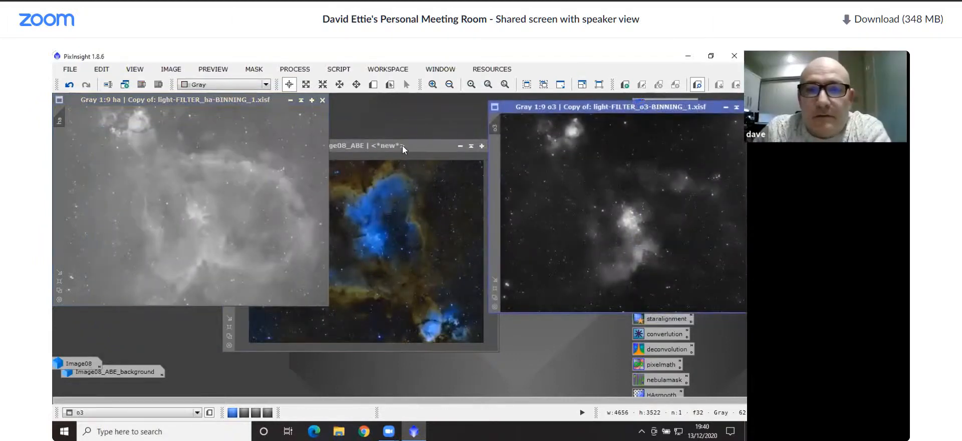
pyautogui.moveTo(402, 145); pyautogui.dragTo(405, 348)
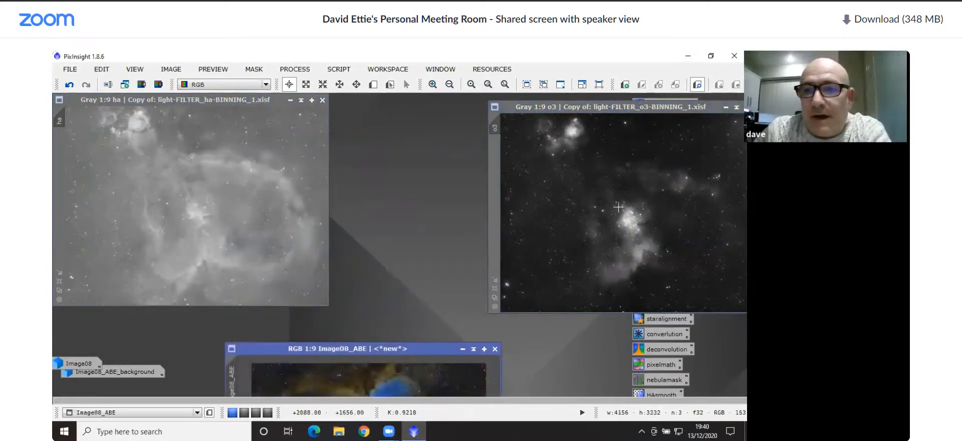
# Bring Image08_ABE back up between the ha and o3 images and enlarge it to 1:6 to compare it with them
pyautogui.moveTo(406, 349); pyautogui.dragTo(404, 103)
pyautogui.click(223, 318)
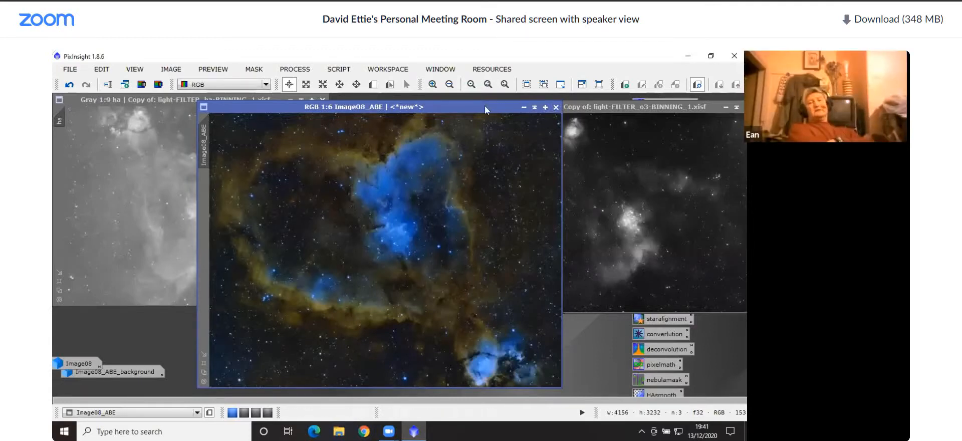
pyautogui.moveTo(485, 105); pyautogui.dragTo(459, 132)
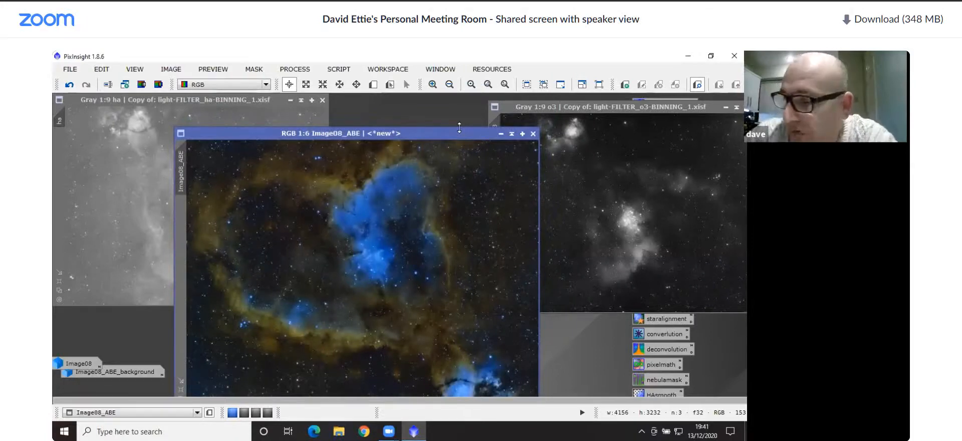
pyautogui.moveTo(426, 127); pyautogui.dragTo(398, 107)
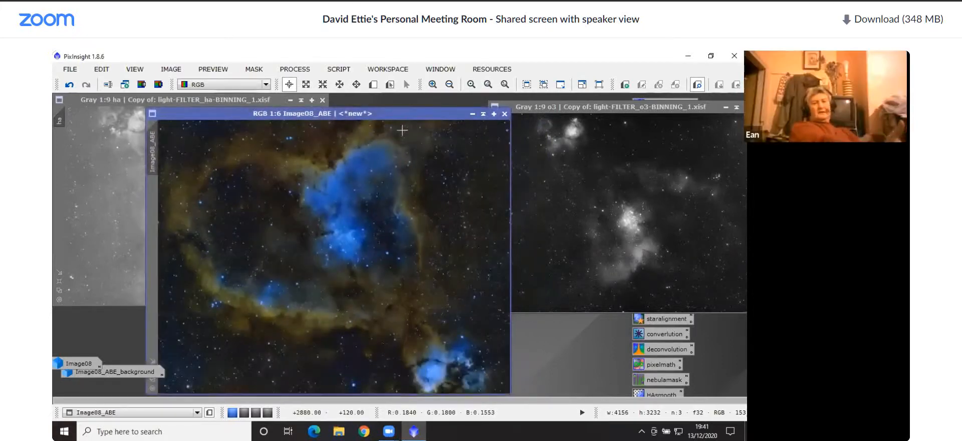
pyautogui.moveTo(384, 113); pyautogui.dragTo(384, 107)
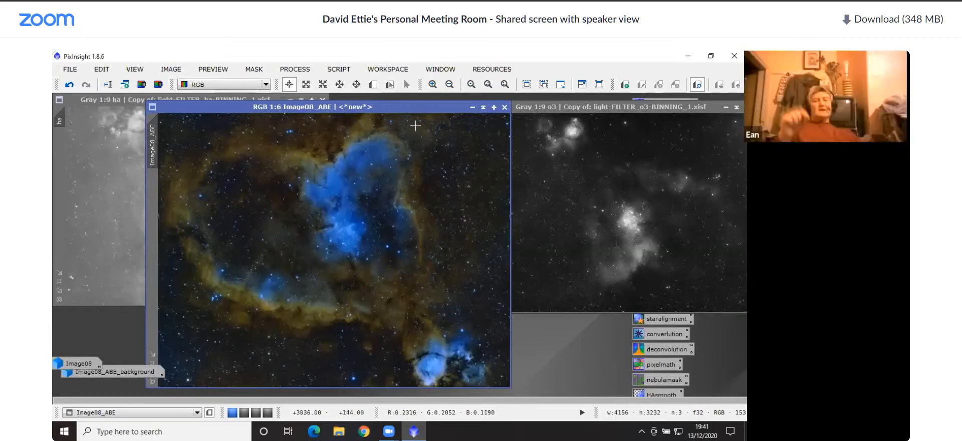
pyautogui.moveTo(400, 107); pyautogui.dragTo(369, 100)
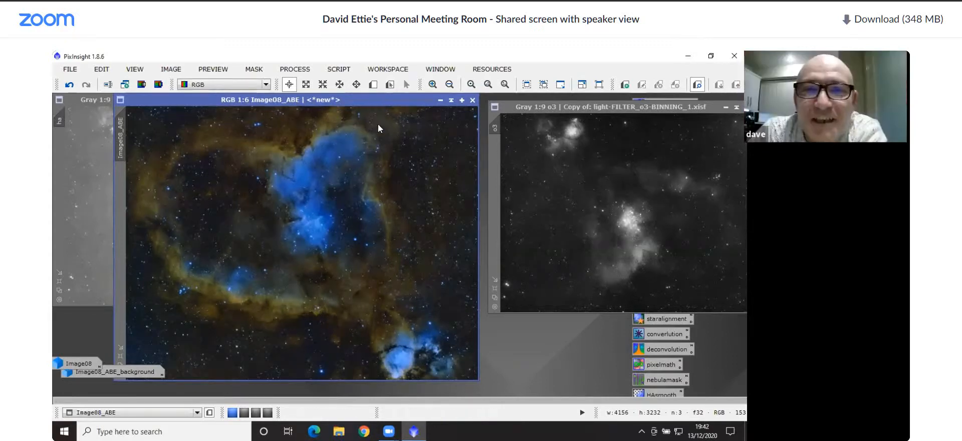
# Minimise the ha, Image08_ABE and o3 images and place the Image08_ABE icon below the ha icon
pyautogui.moveTo(376, 102); pyautogui.dragTo(378, 125)
pyautogui.click(290, 100)
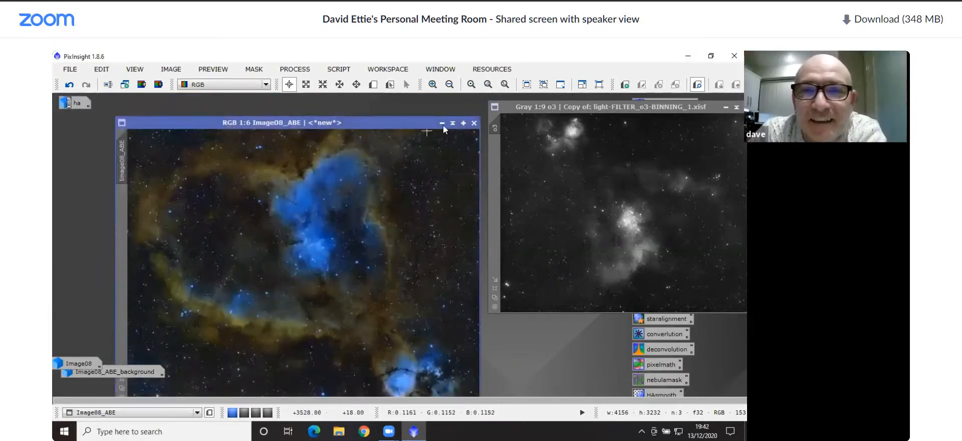
pyautogui.click(442, 123)
pyautogui.click(729, 108)
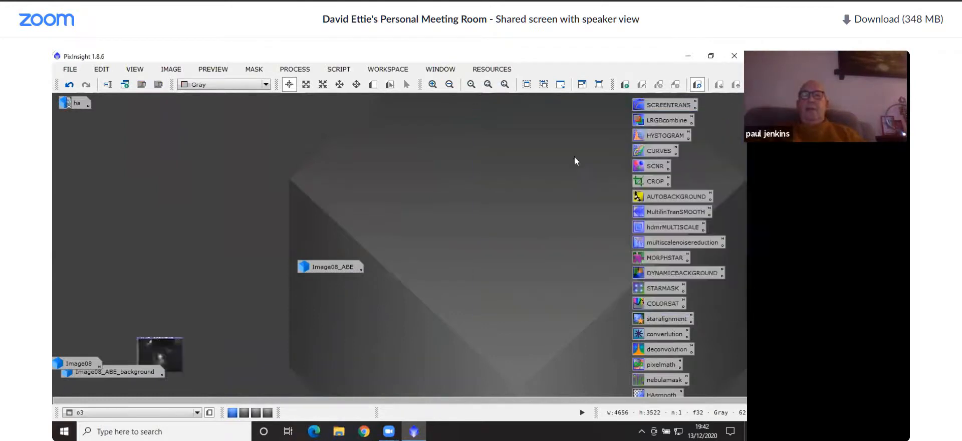
pyautogui.moveTo(319, 272); pyautogui.dragTo(77, 161)
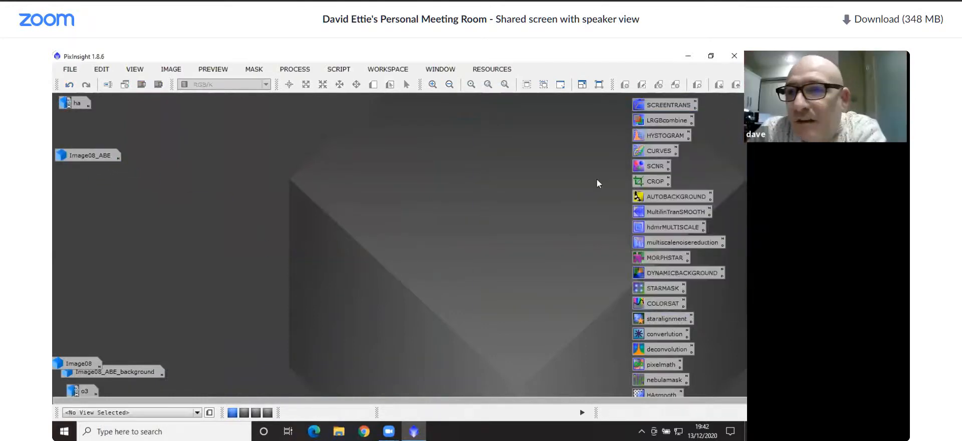
# Open the LRGBCombination process, exclude the L channel and assign the ha image to the red channel
pyautogui.doubleClick(652, 119)
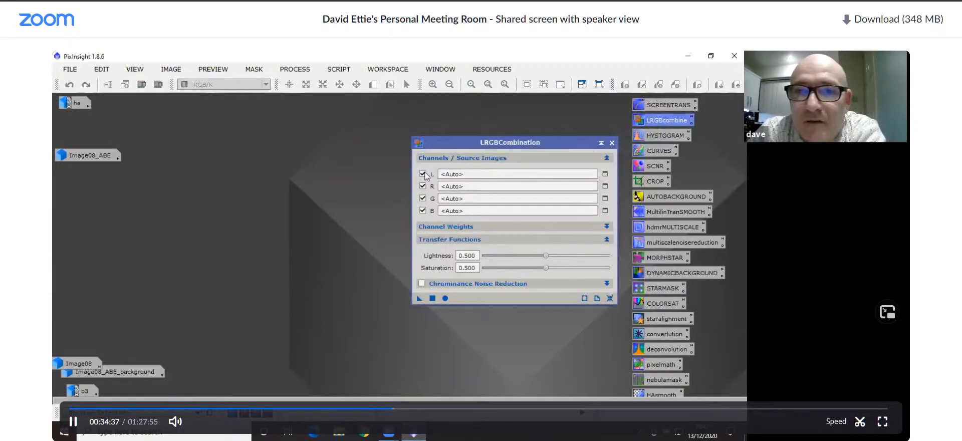
pyautogui.click(423, 174)
pyautogui.click(604, 186)
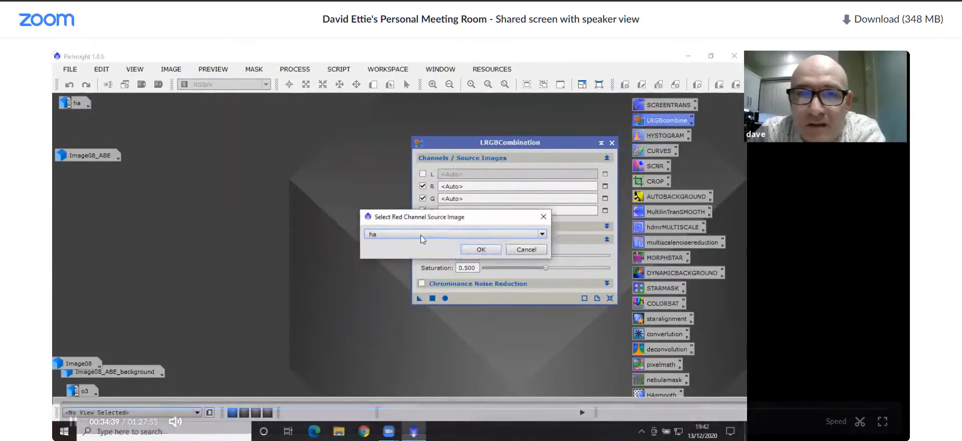
pyautogui.click(487, 248)
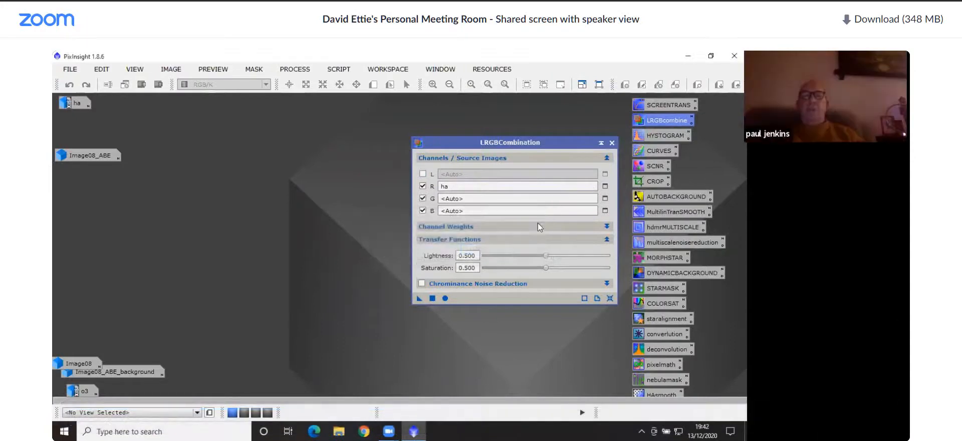
# Assign the o3 image as the source for both the green and blue channels
pyautogui.click(605, 198)
pyautogui.click(471, 235)
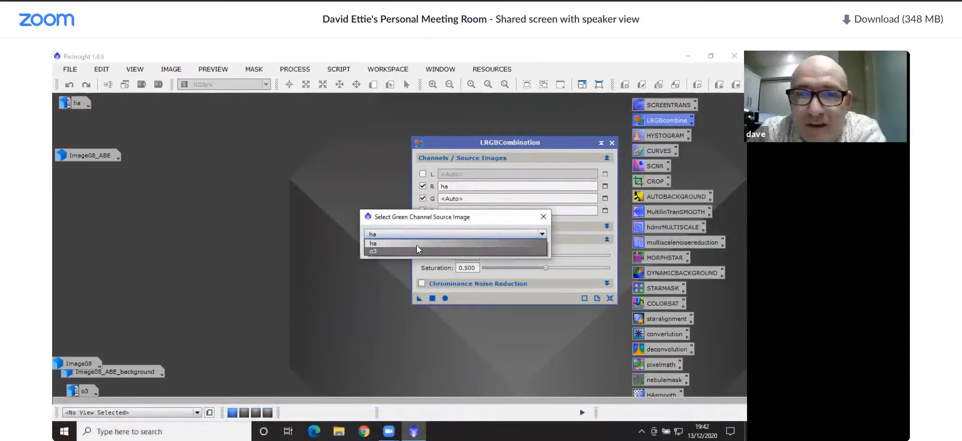
pyautogui.click(466, 240)
pyautogui.click(481, 249)
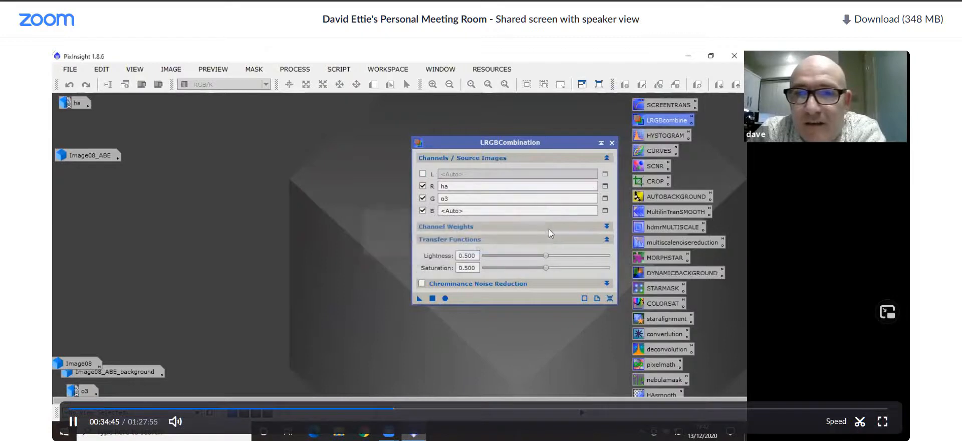
pyautogui.click(605, 210)
pyautogui.click(438, 235)
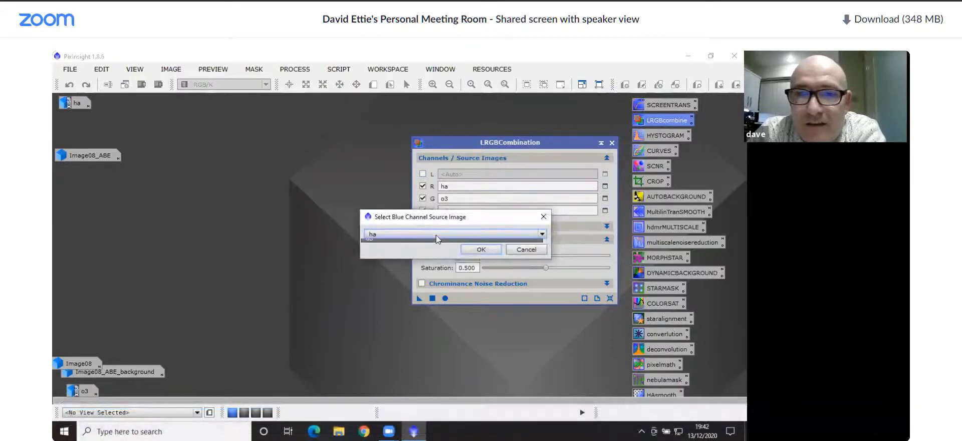
pyautogui.click(419, 250)
pyautogui.click(481, 249)
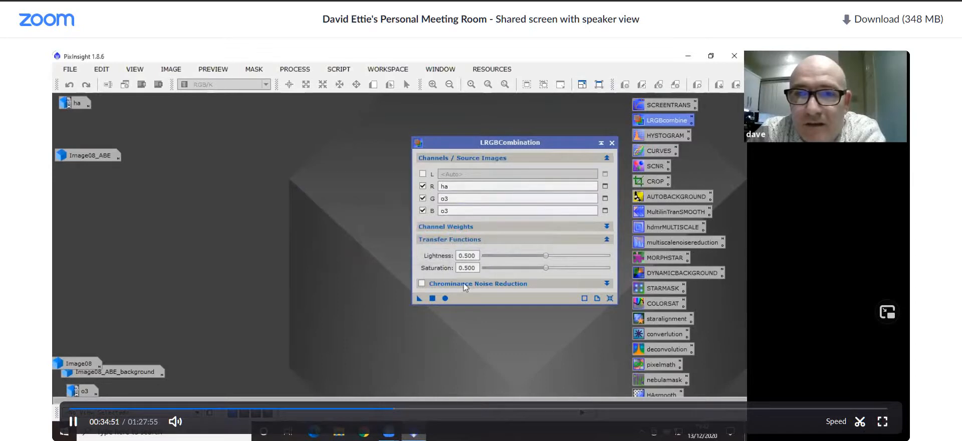
# Run the LRGB combination globally to create a new RGB image, and close the process window
pyautogui.click(432, 299)
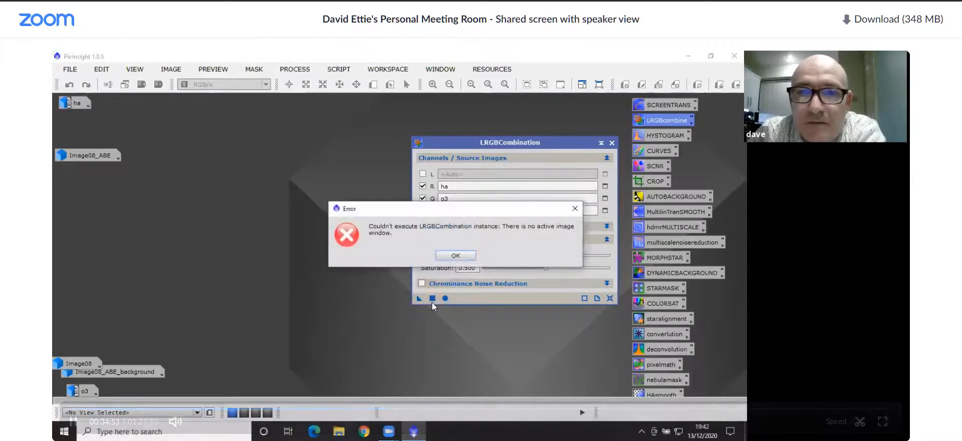
pyautogui.click(458, 250)
pyautogui.click(444, 297)
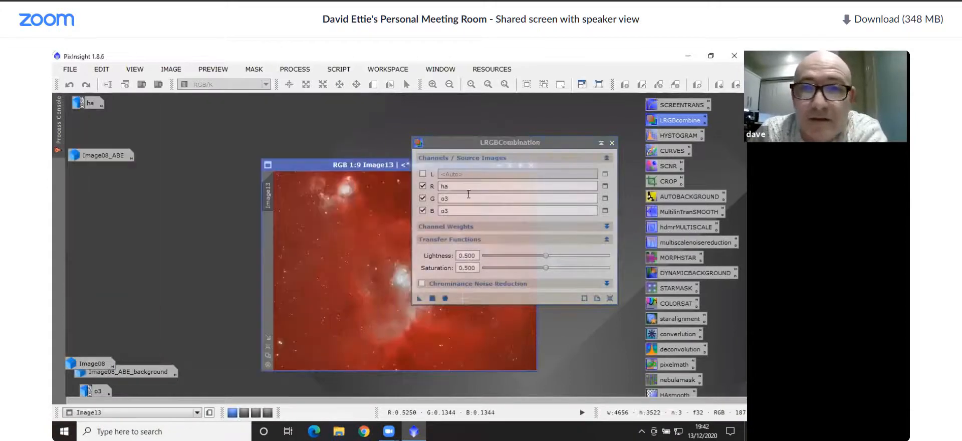
pyautogui.click(611, 143)
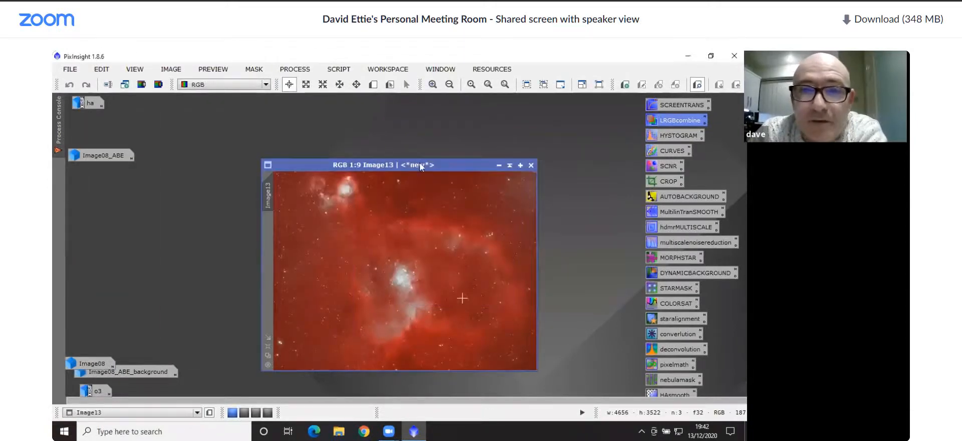
# Place the new RGB image near the top of the workspace and examine its nebula core at different zoom levels
pyautogui.moveTo(419, 161); pyautogui.dragTo(338, 115)
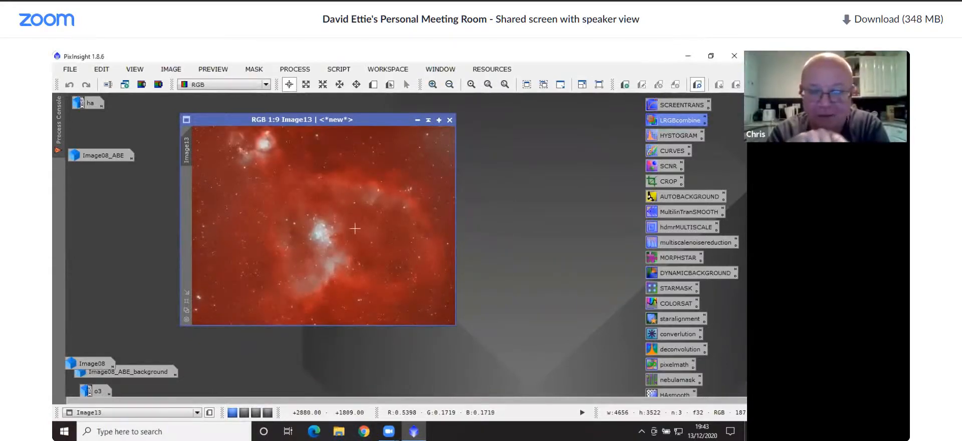
pyautogui.scroll(2, 355, 228)
pyautogui.scroll(-2, 346, 236)
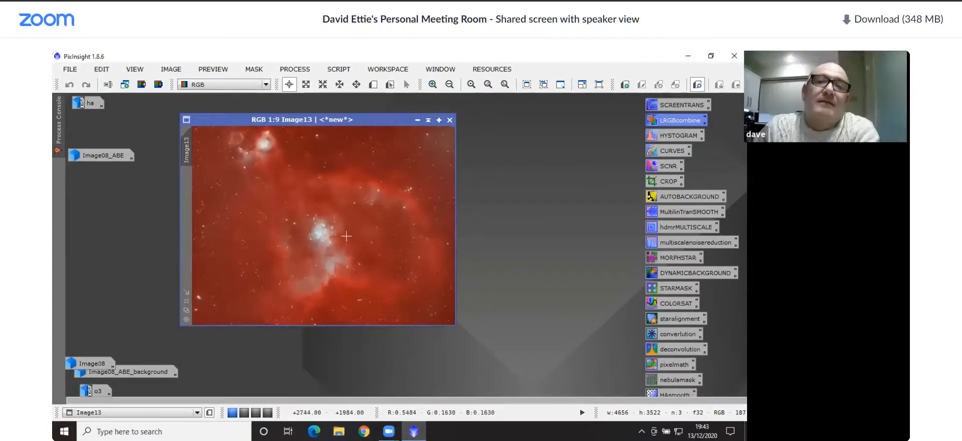
pyautogui.scroll(-1, 346, 236)
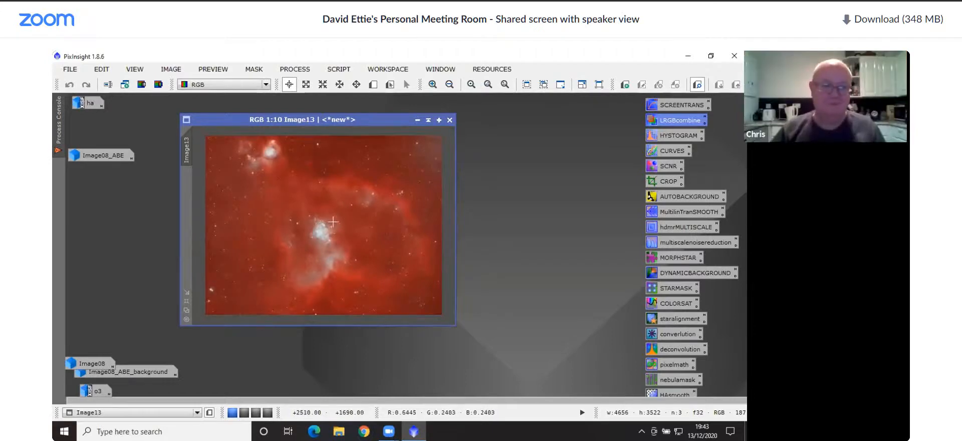
pyautogui.scroll(9, 332, 220)
pyautogui.scroll(-9, 333, 221)
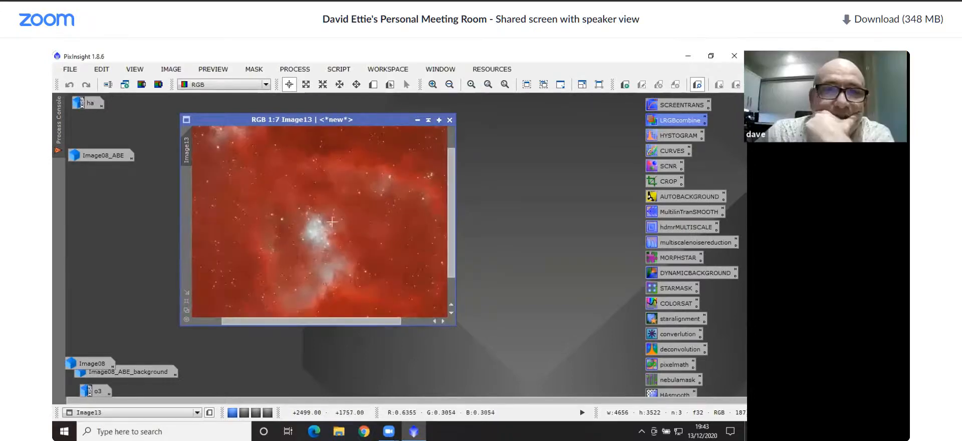
# Close the new RGB image without saving it and start exiting the program
pyautogui.click(449, 119)
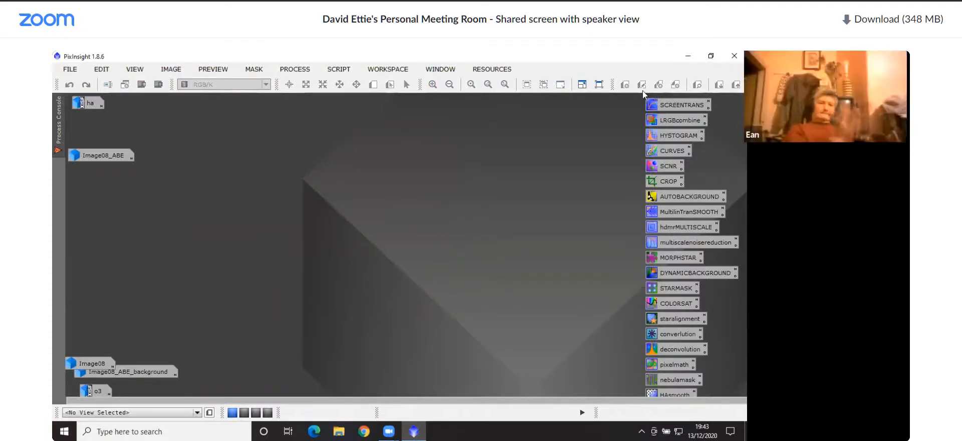
pyautogui.click(733, 56)
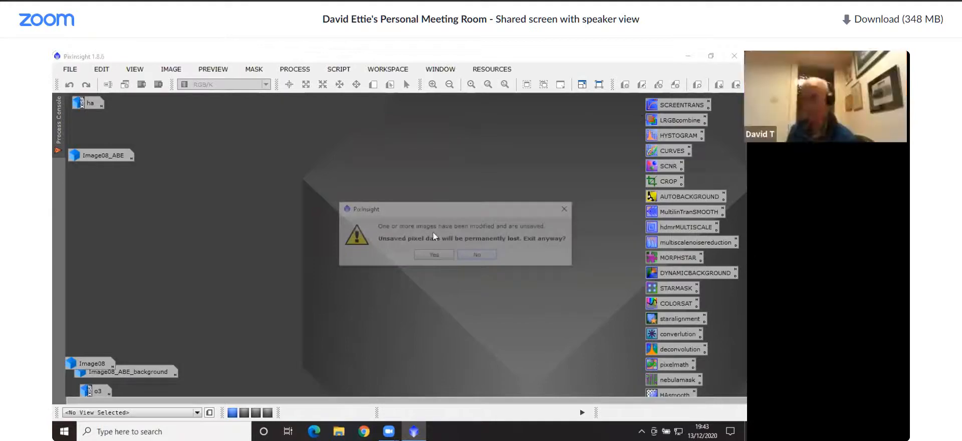